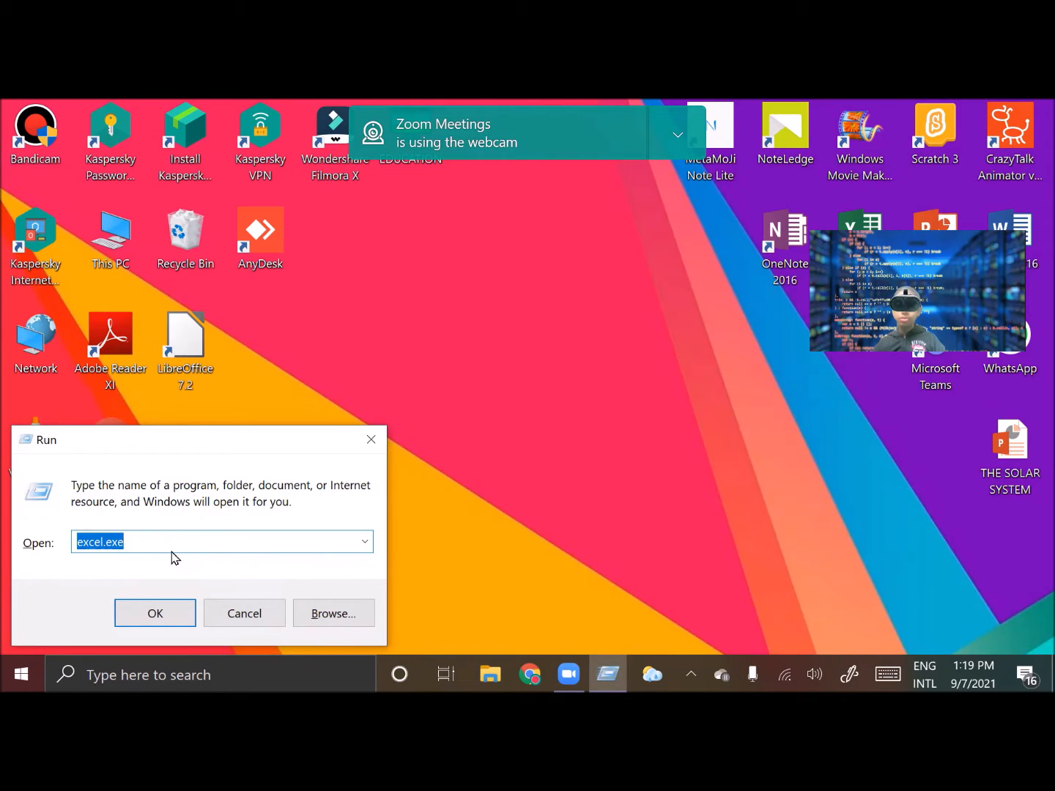
Launch Excel from the Run dialog with excel.exe and open a blank workbook
click(129, 544)
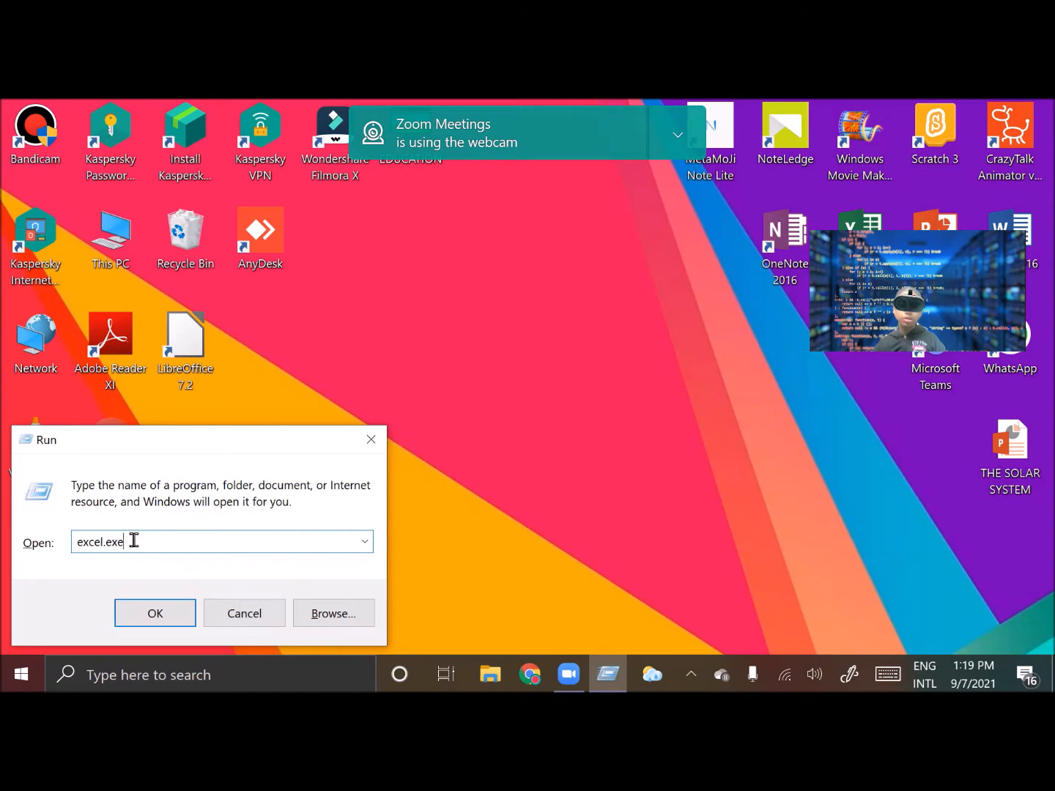
click(155, 615)
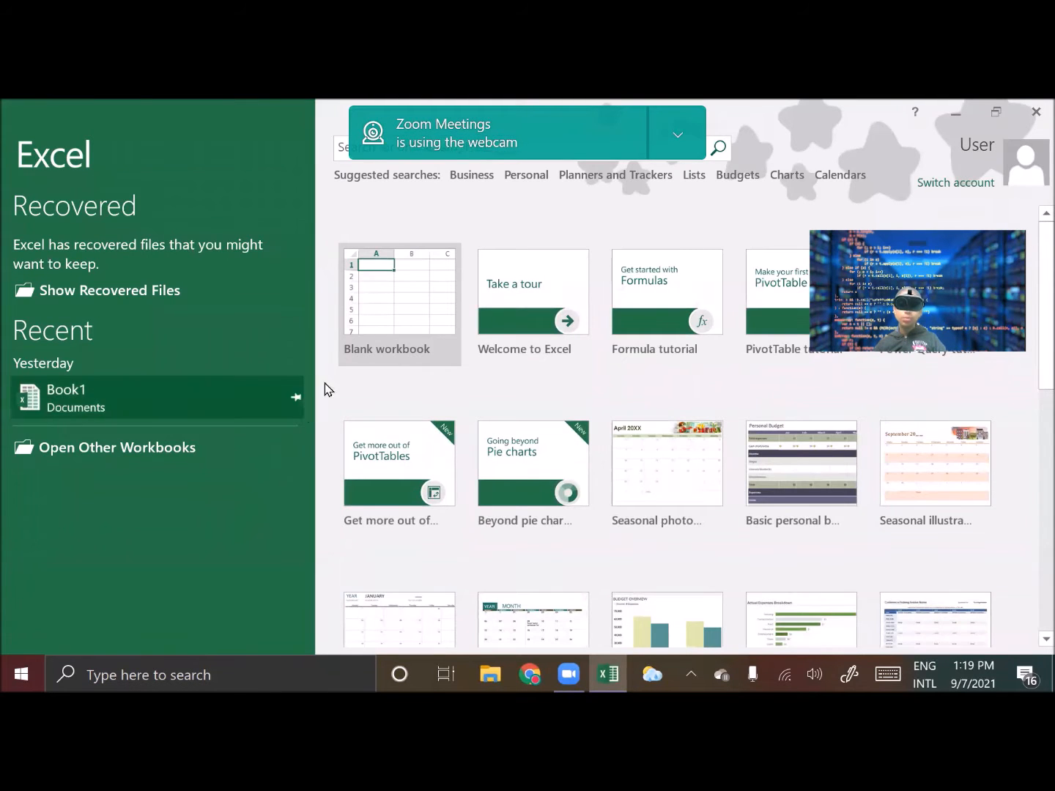
click(361, 308)
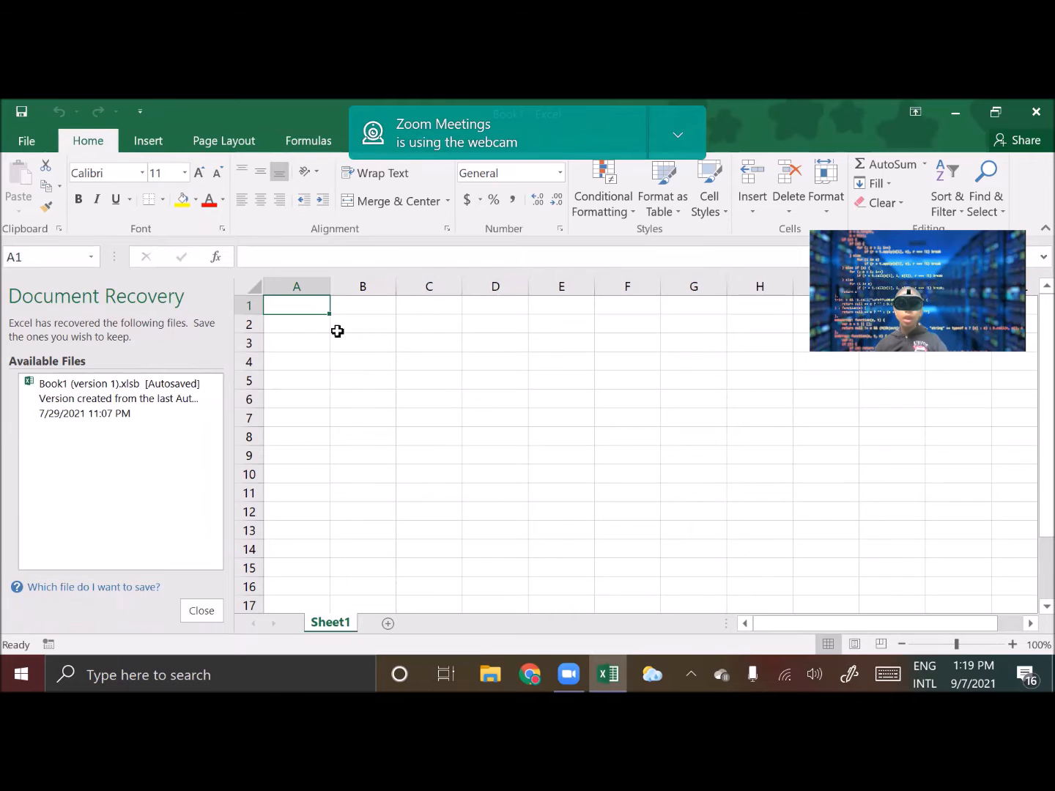
Select several cells around the sheet to examine how cells are addressed
click(350, 303)
click(413, 307)
click(505, 307)
click(578, 312)
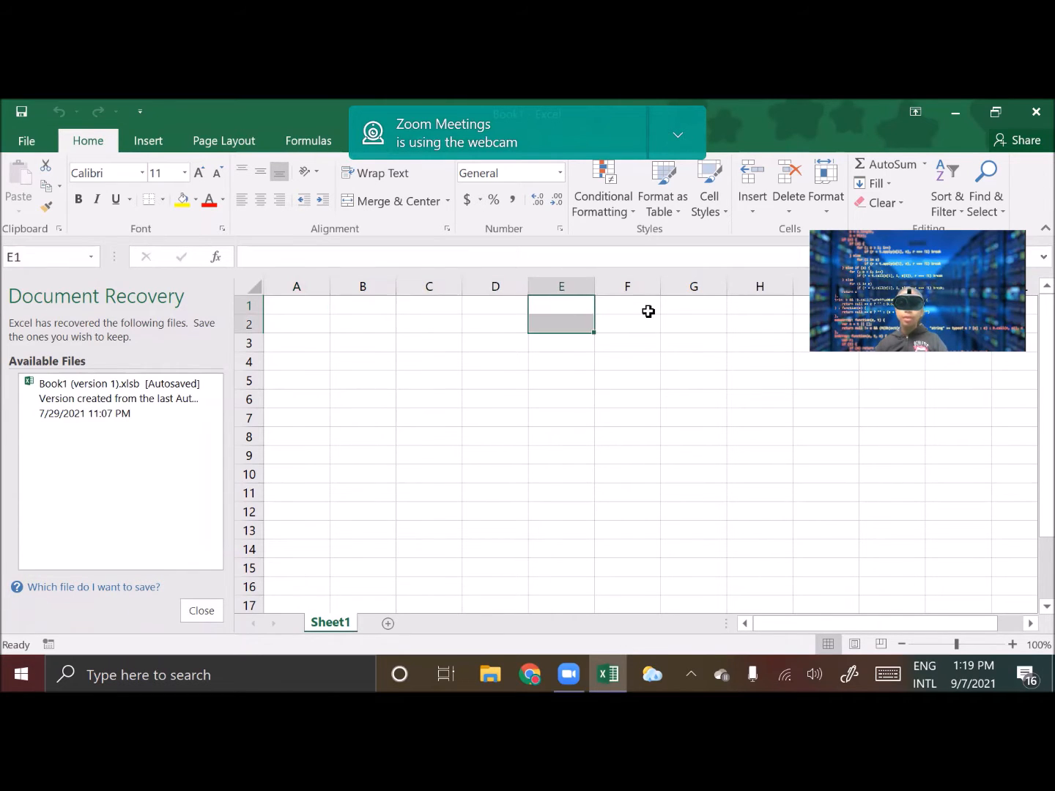
click(636, 358)
click(559, 364)
click(448, 386)
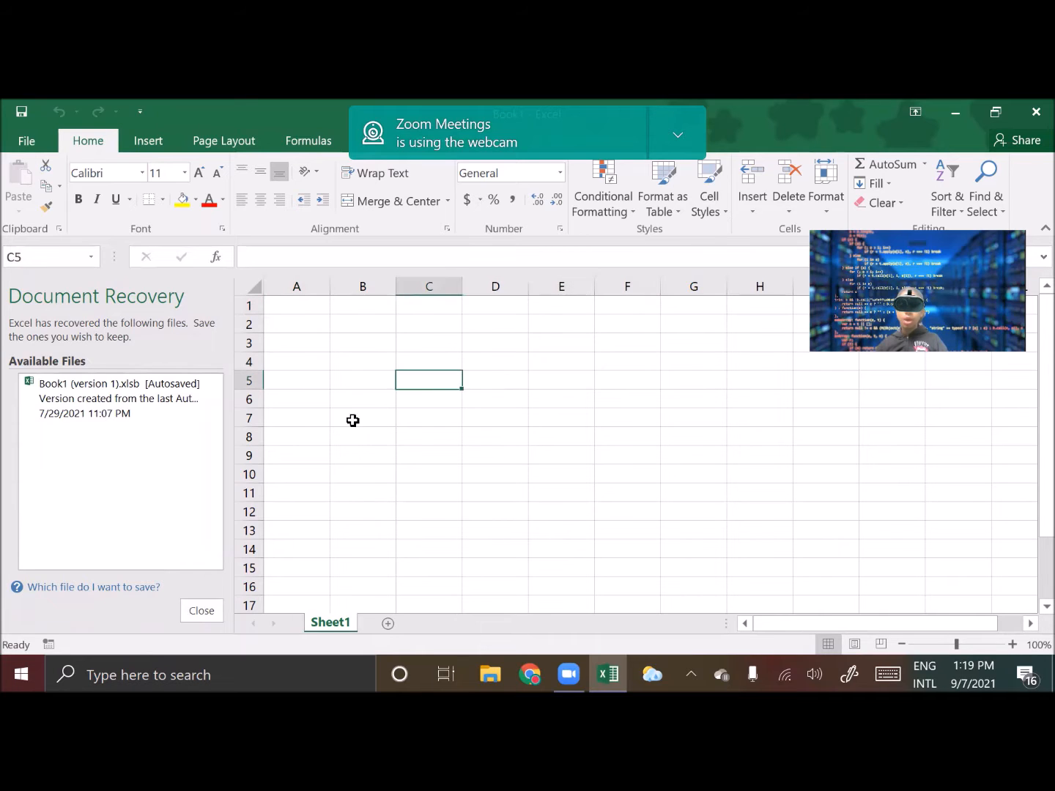
click(344, 439)
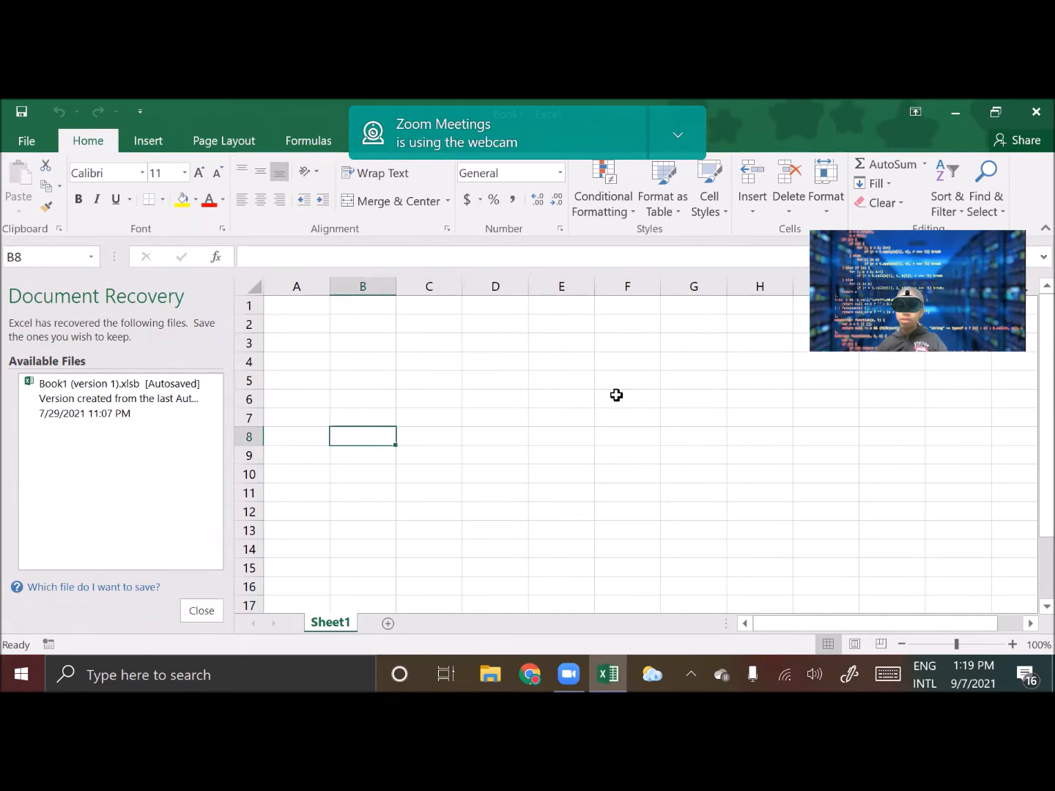
click(327, 307)
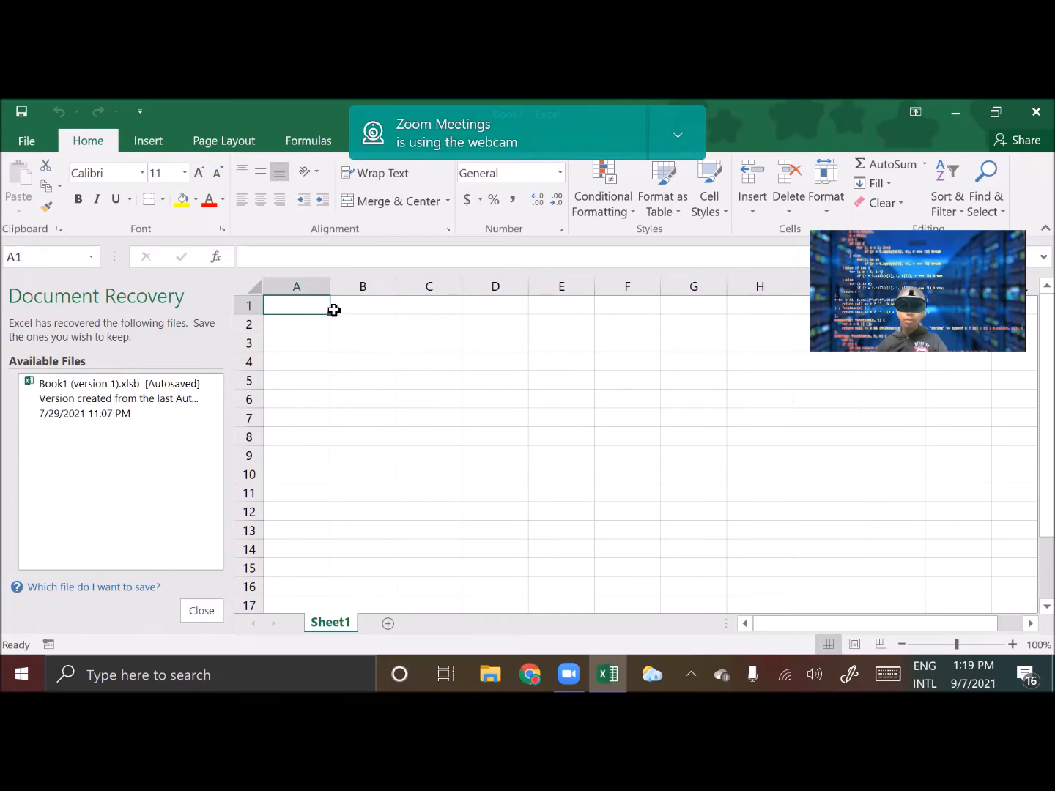
Highlight a row of cells and a column of cells to illustrate rows and columns
drag(331, 313, 643, 318)
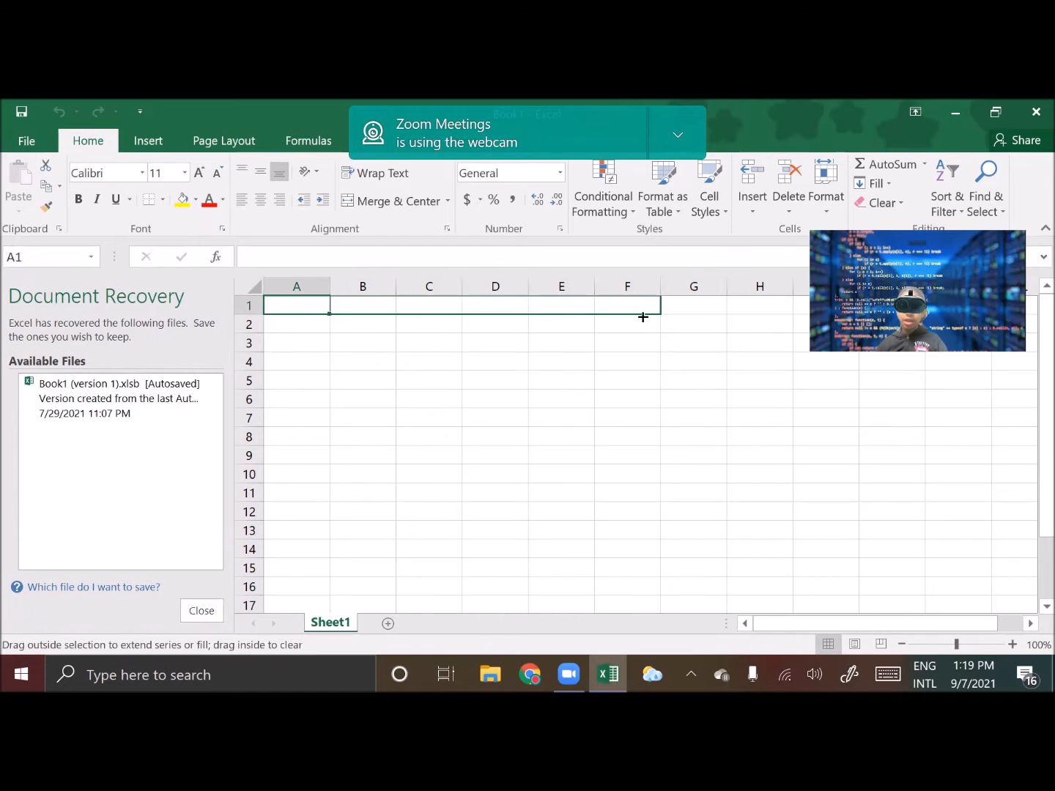
drag(511, 306, 303, 514)
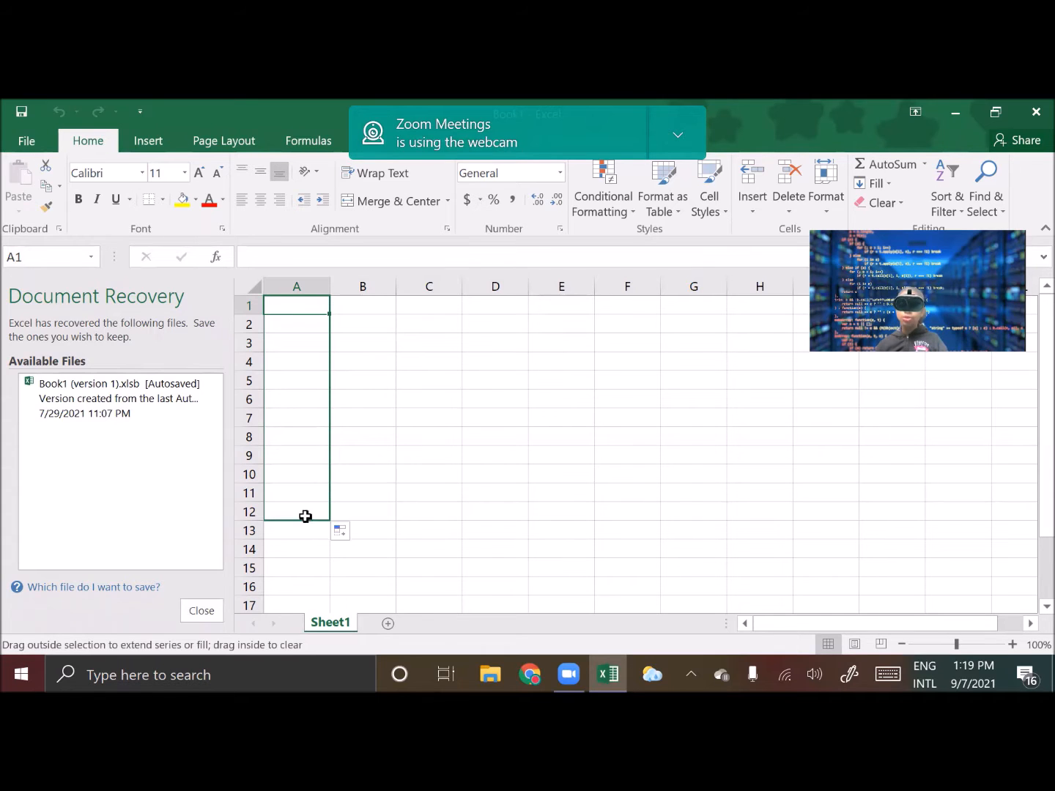
click(477, 487)
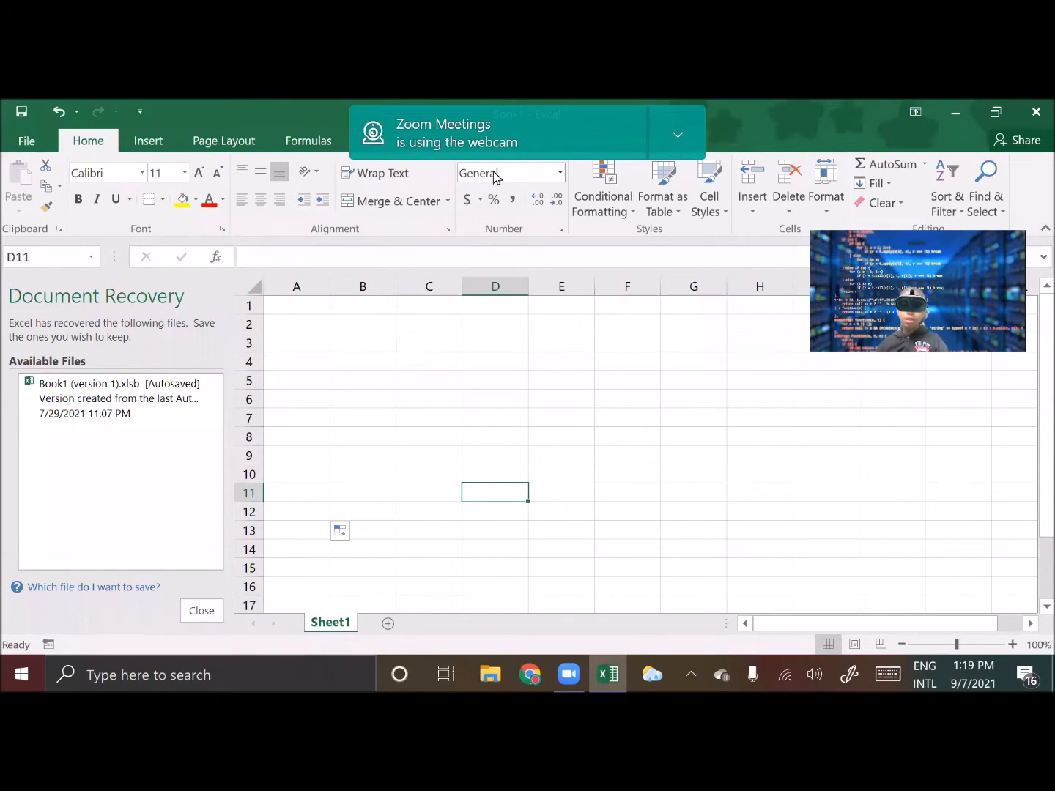
key(super+a)
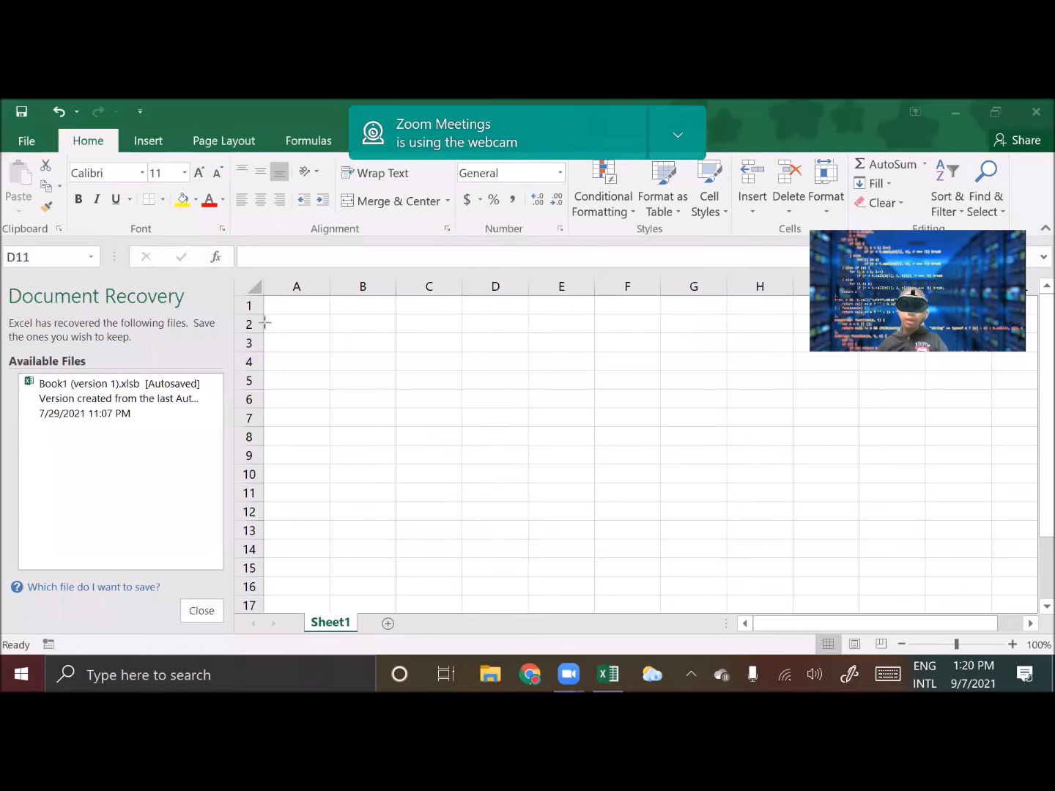
mouse_move(265, 312)
mouse_down()
mouse_move(272, 327)
mouse_move(368, 342)
mouse_move(605, 334)
mouse_up()
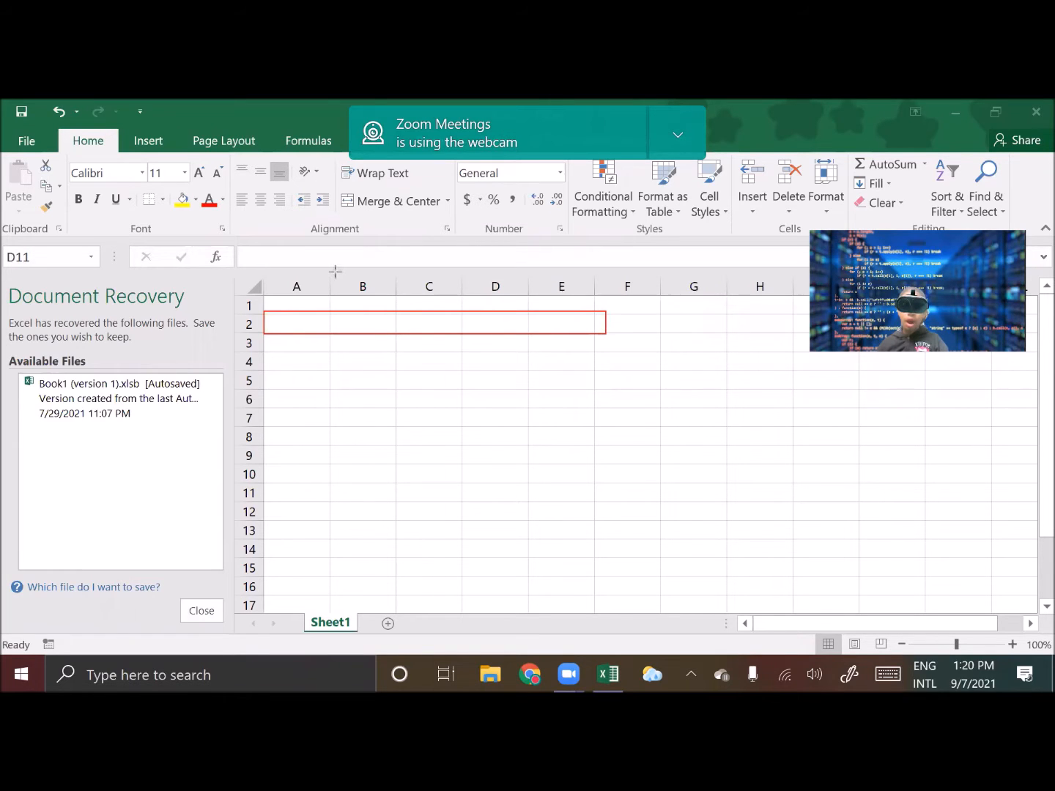
click(459, 360)
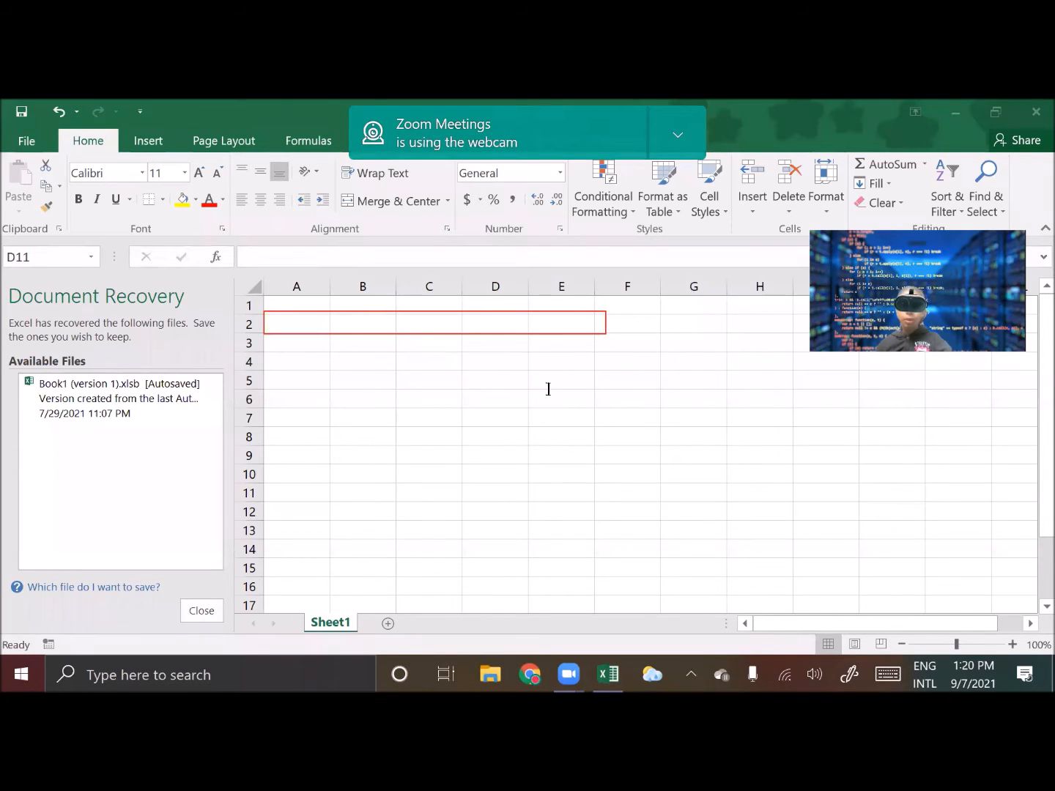
text(ROWS)
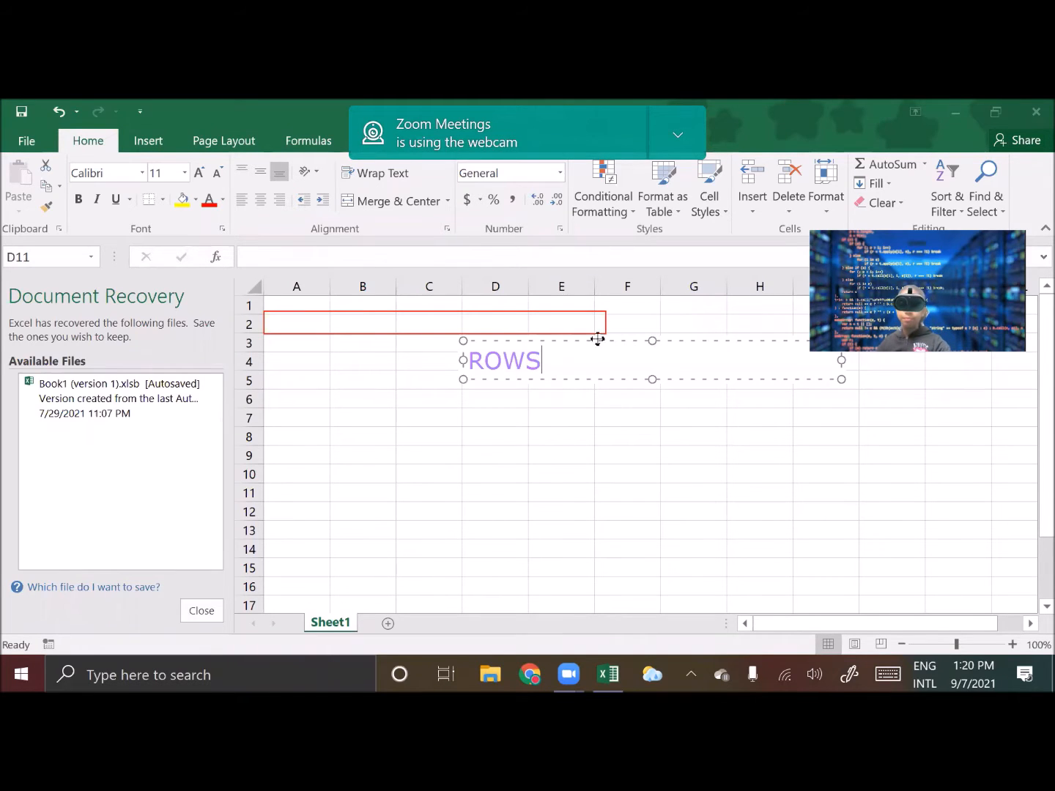
drag(597, 340, 641, 336)
click(634, 443)
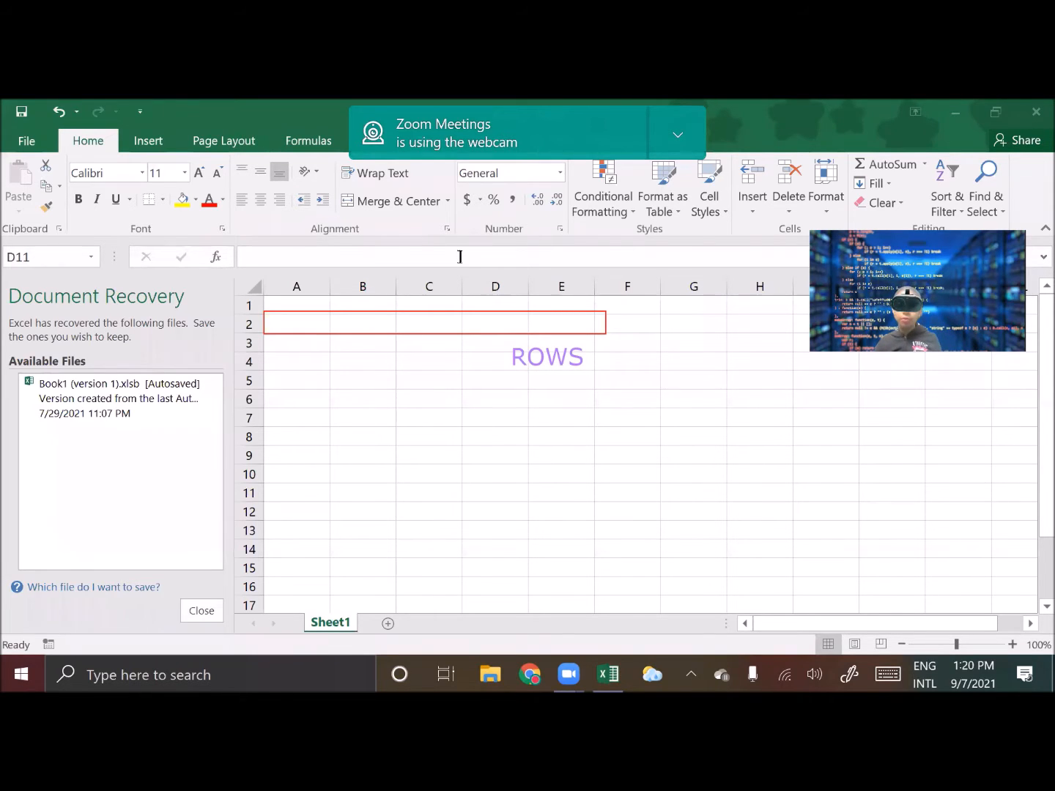
mouse_move(267, 371)
mouse_down()
mouse_move(308, 445)
mouse_move(328, 542)
mouse_up()
click(404, 416)
text(COLOMNS)
drag(464, 400, 390, 411)
click(416, 486)
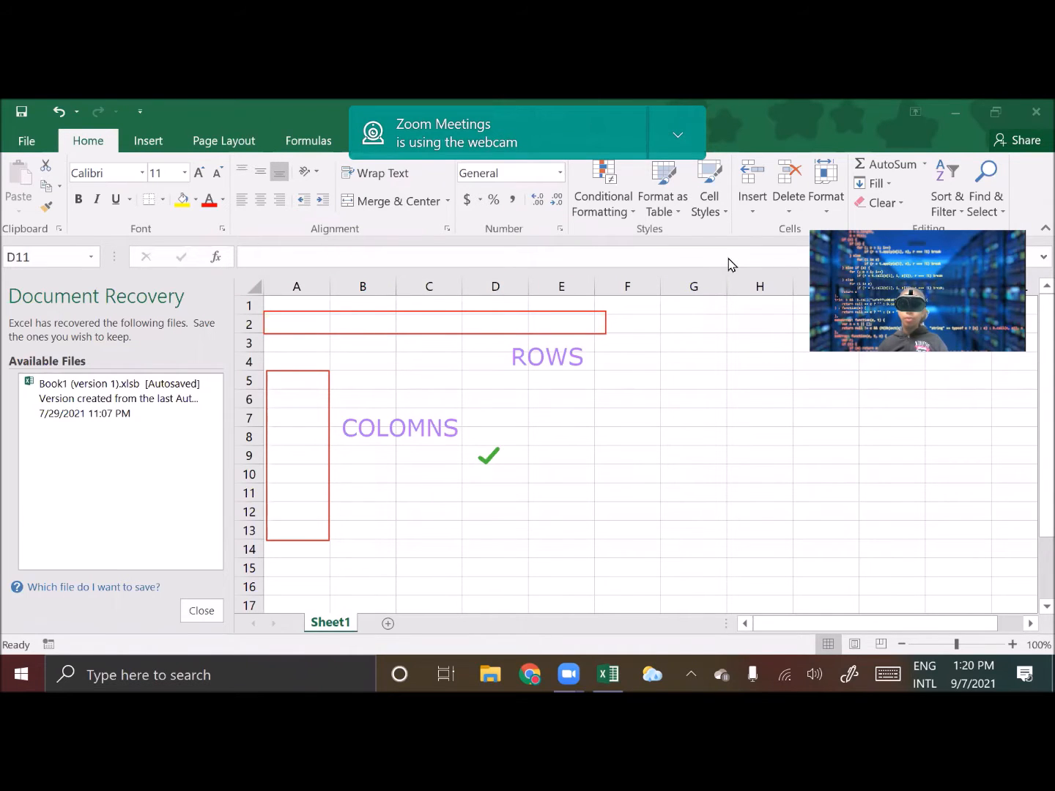
key(Escape)
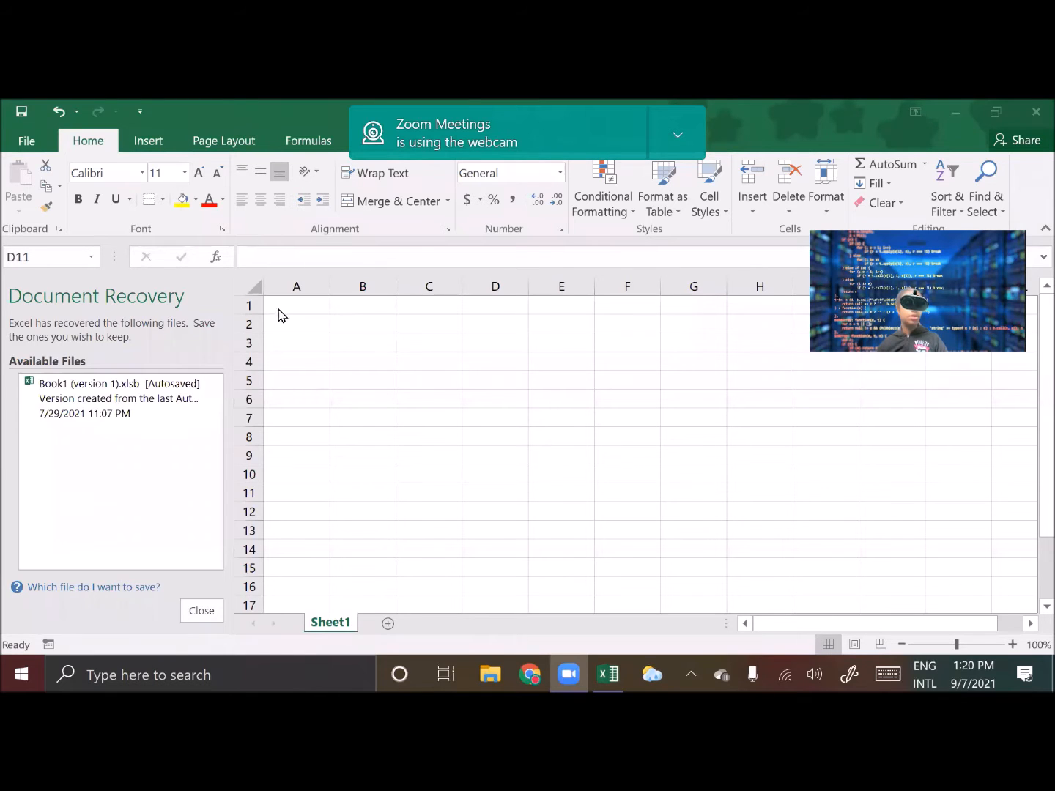
Enter NC EDUCATION in cell B3
click(359, 370)
click(359, 348)
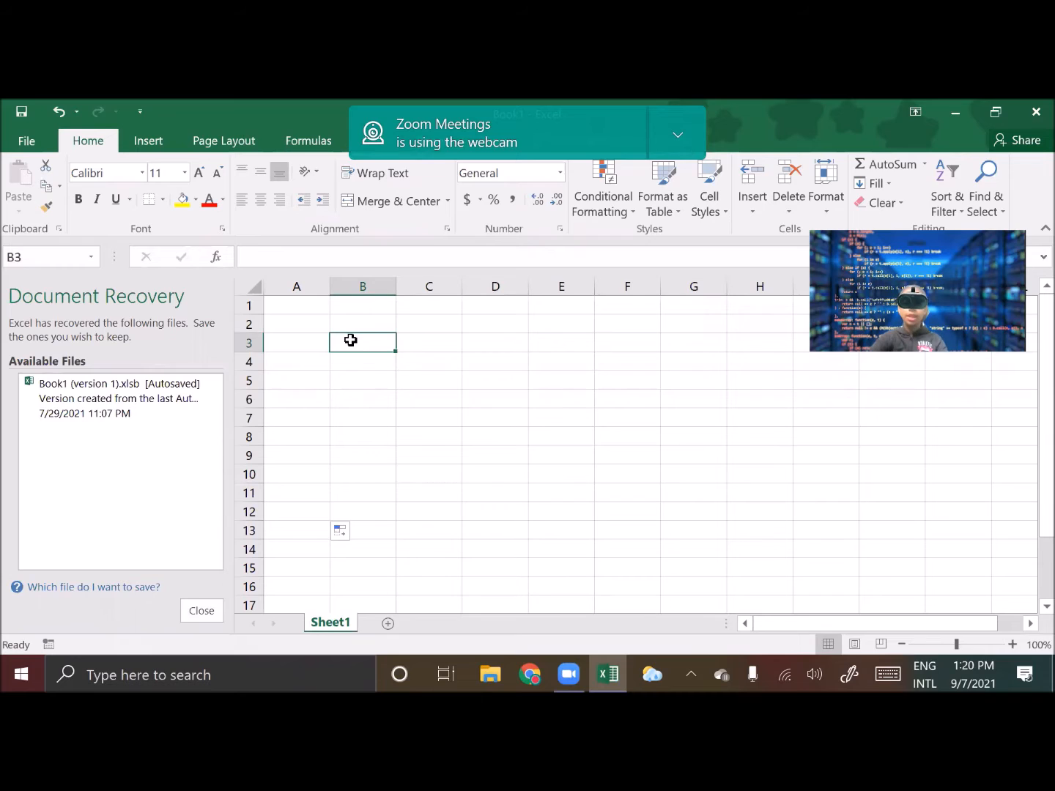
text(NC EDUCATION)
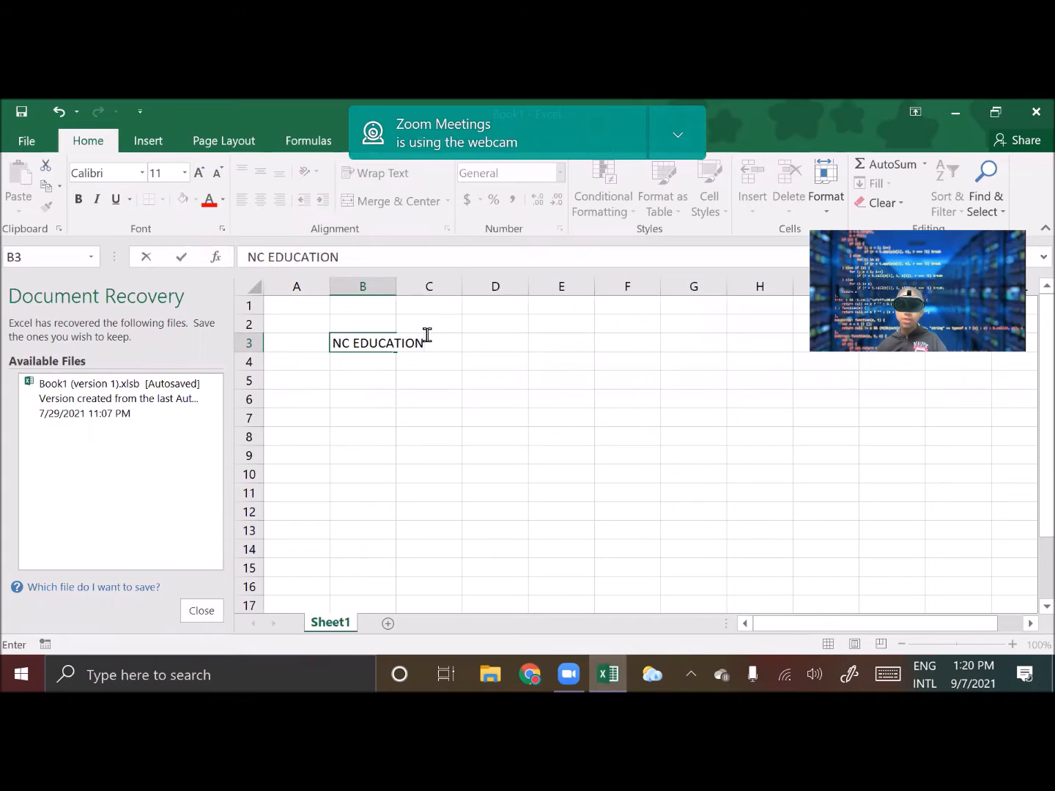
Widen column B so the NC EDUCATION text fits
click(393, 281)
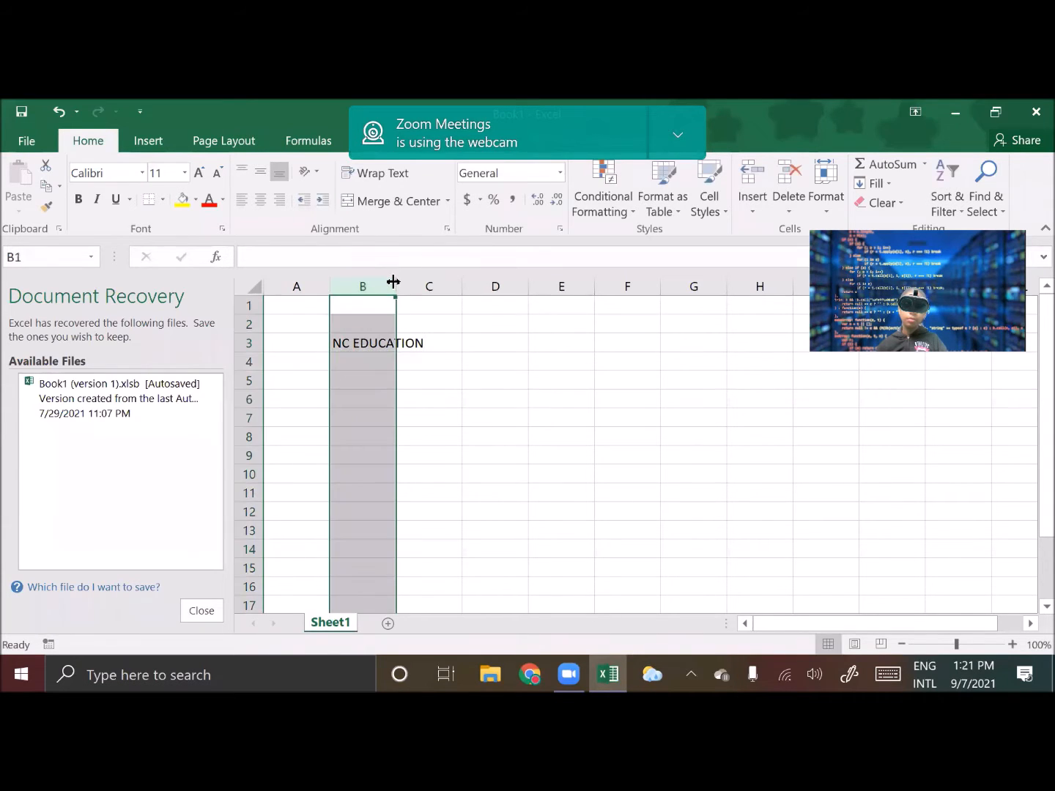
drag(393, 283, 439, 286)
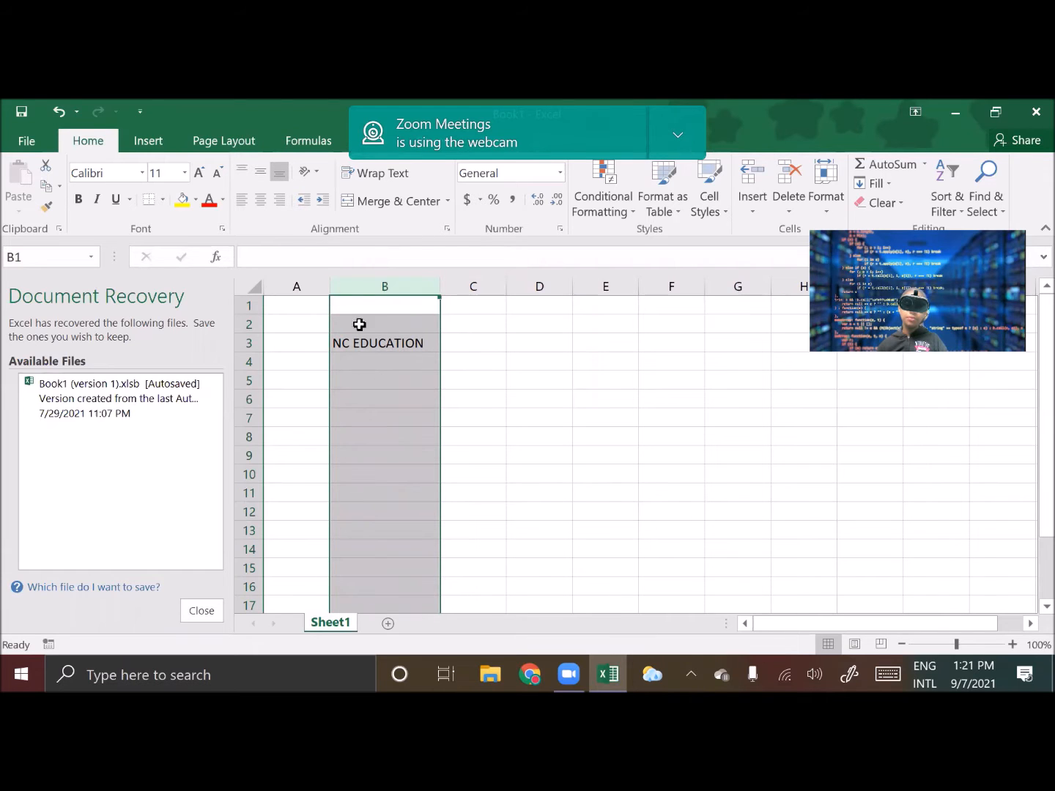
click(514, 384)
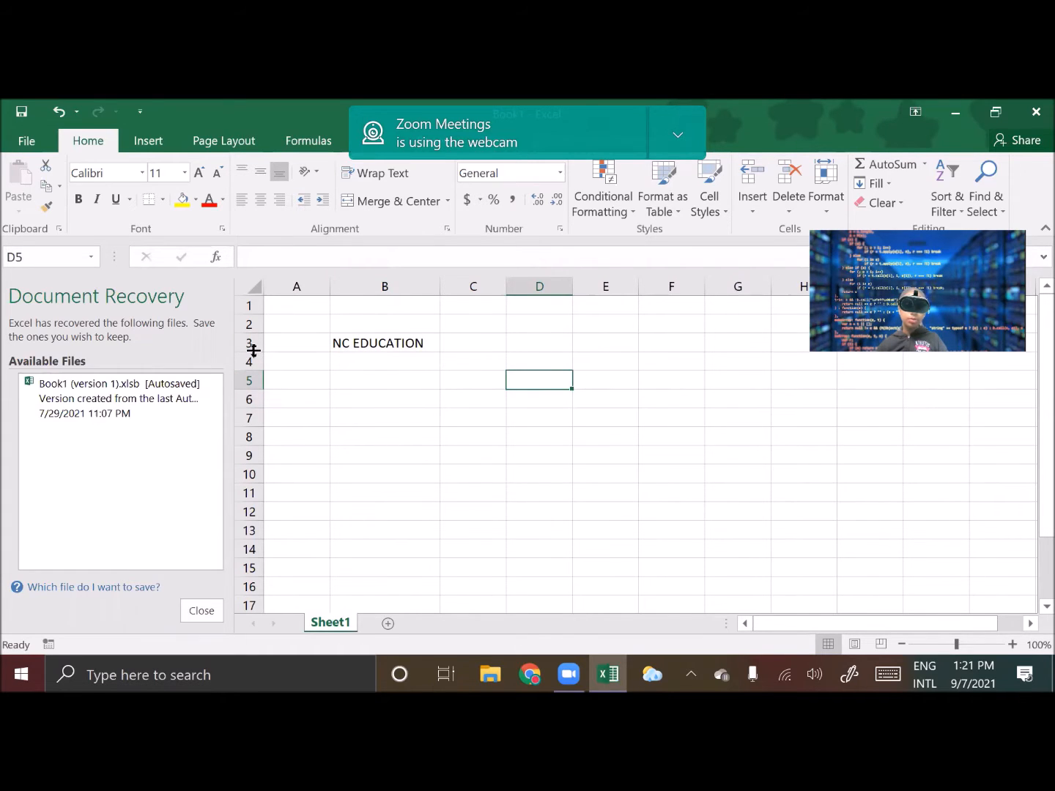
Increase the height of row 3
drag(254, 351, 254, 376)
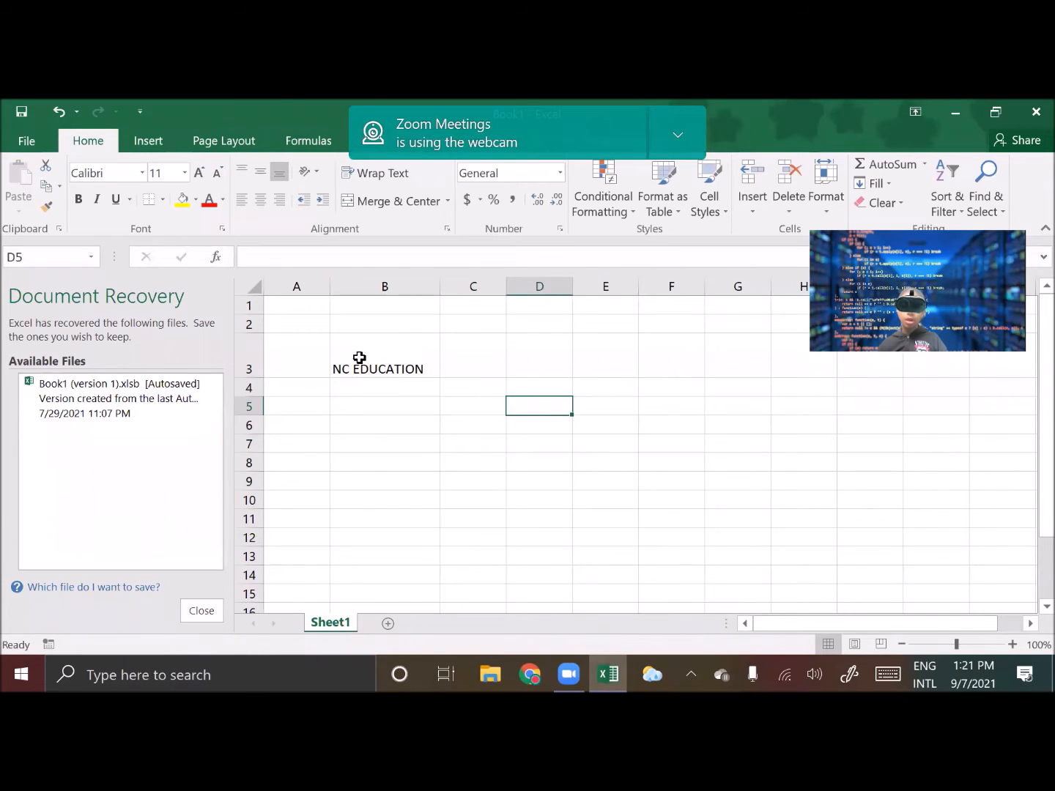
click(375, 202)
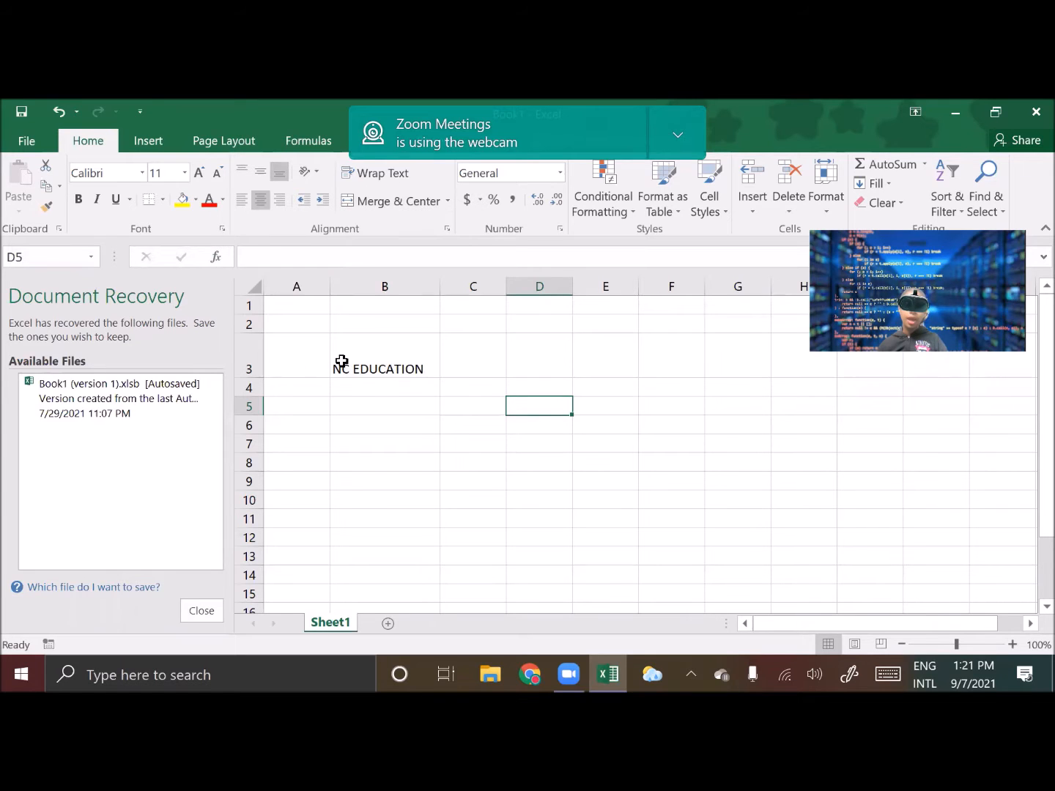
Center the NC EDUCATION text horizontally and vertically in cell B3
click(399, 337)
click(414, 207)
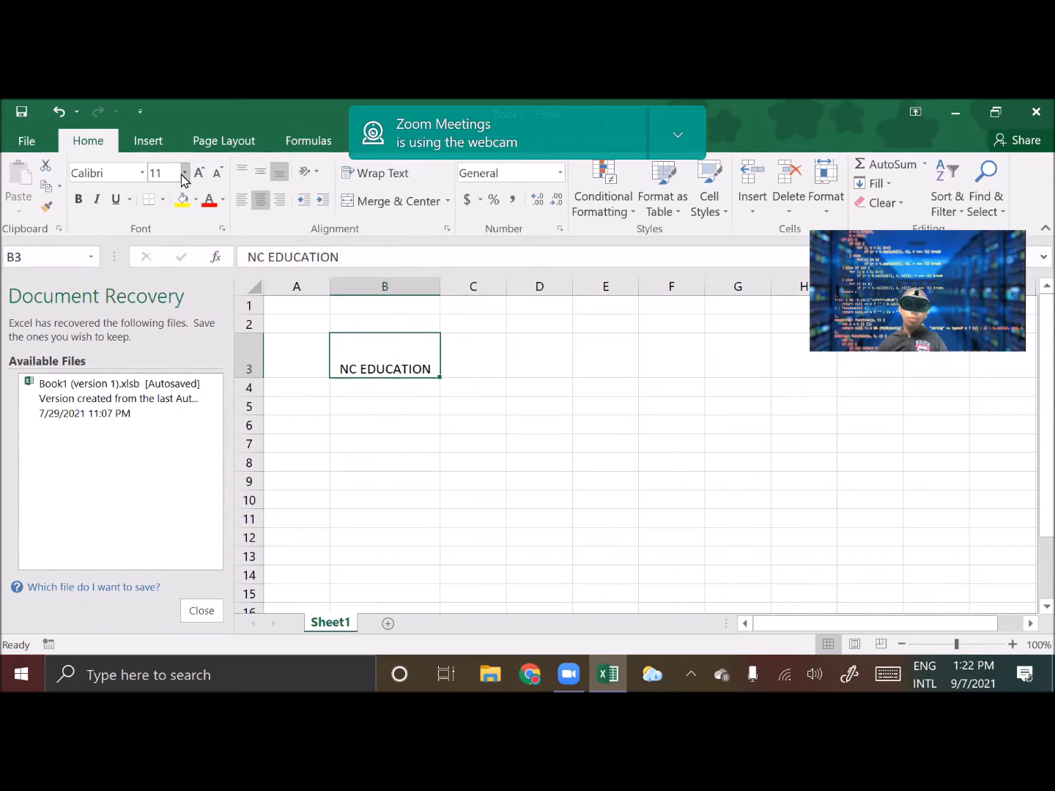
click(260, 174)
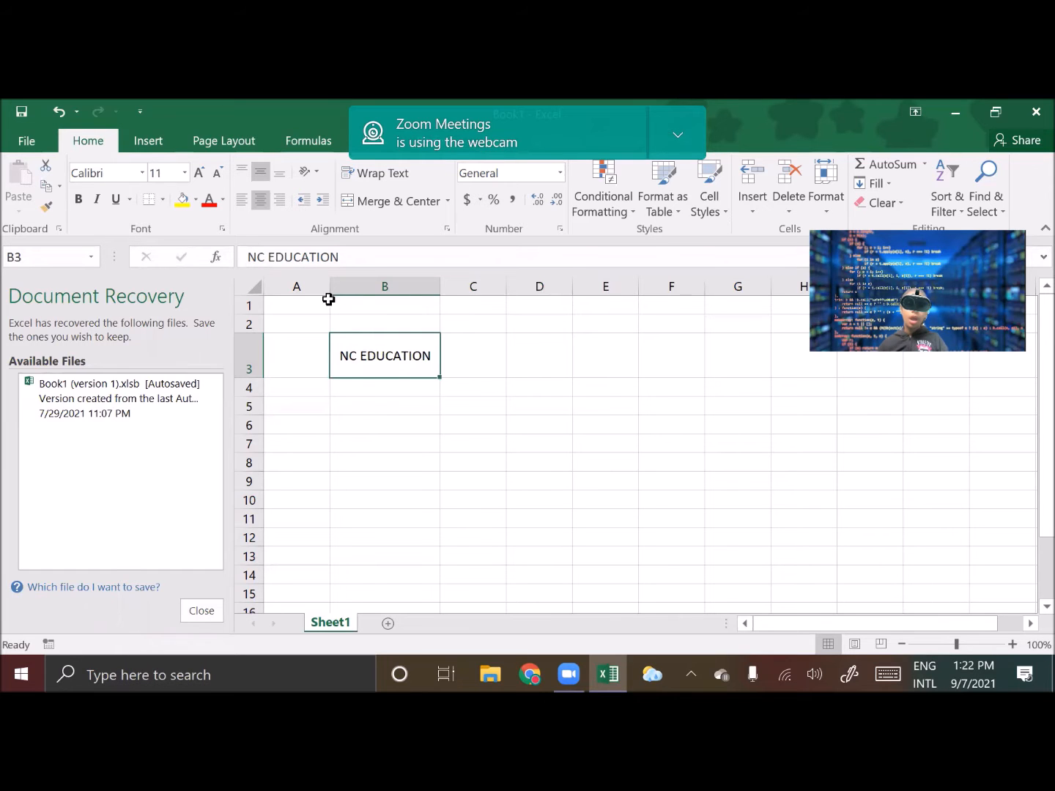
Change the font of cell B3 to Comic Sans MS
click(143, 183)
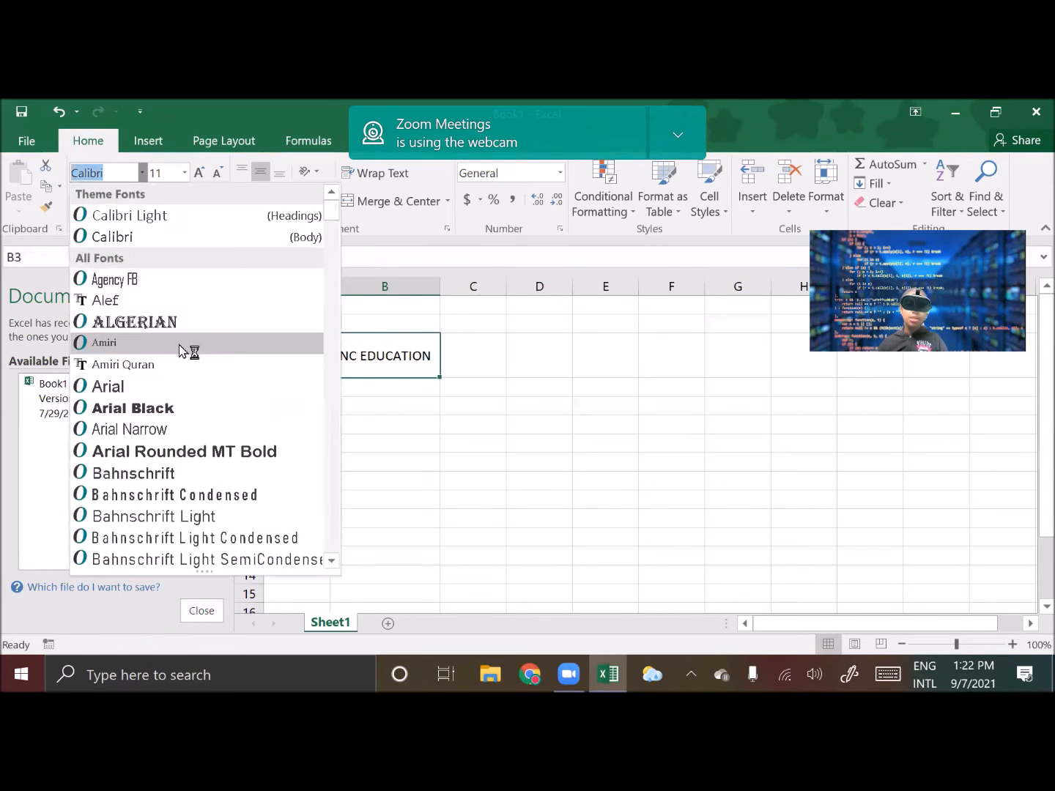
scroll(179, 388, down, 10)
scroll(150, 419, down, 7)
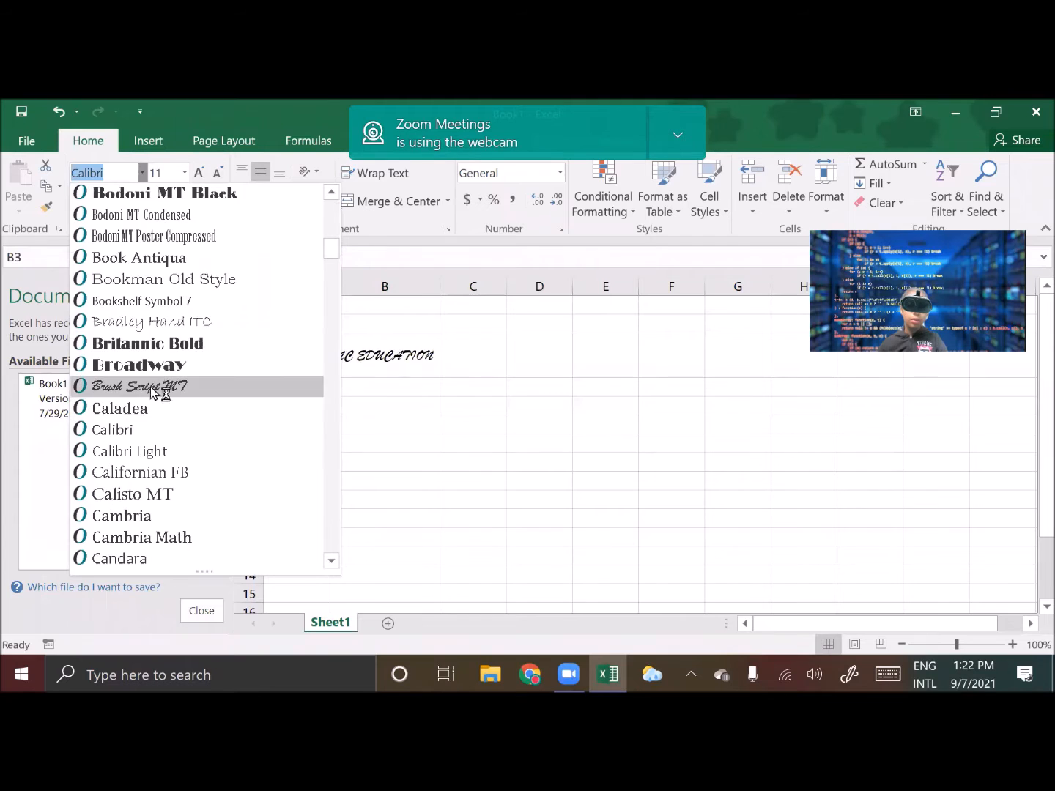
scroll(147, 416, down, 4)
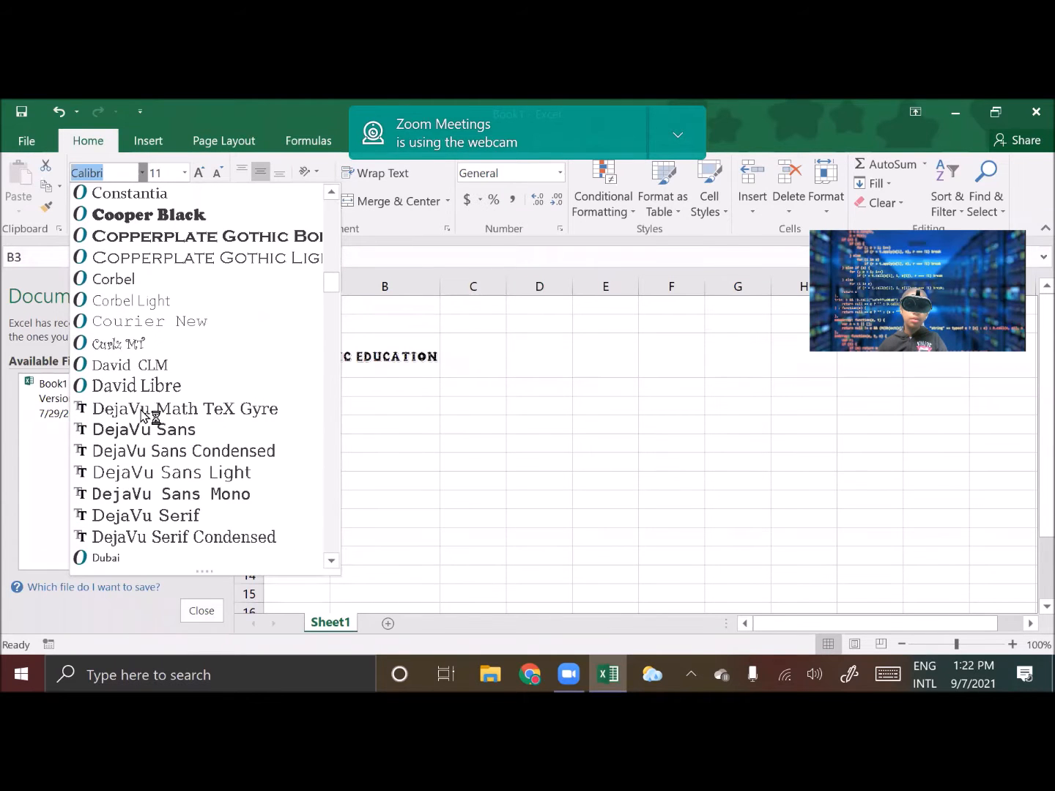
scroll(150, 419, up, 3)
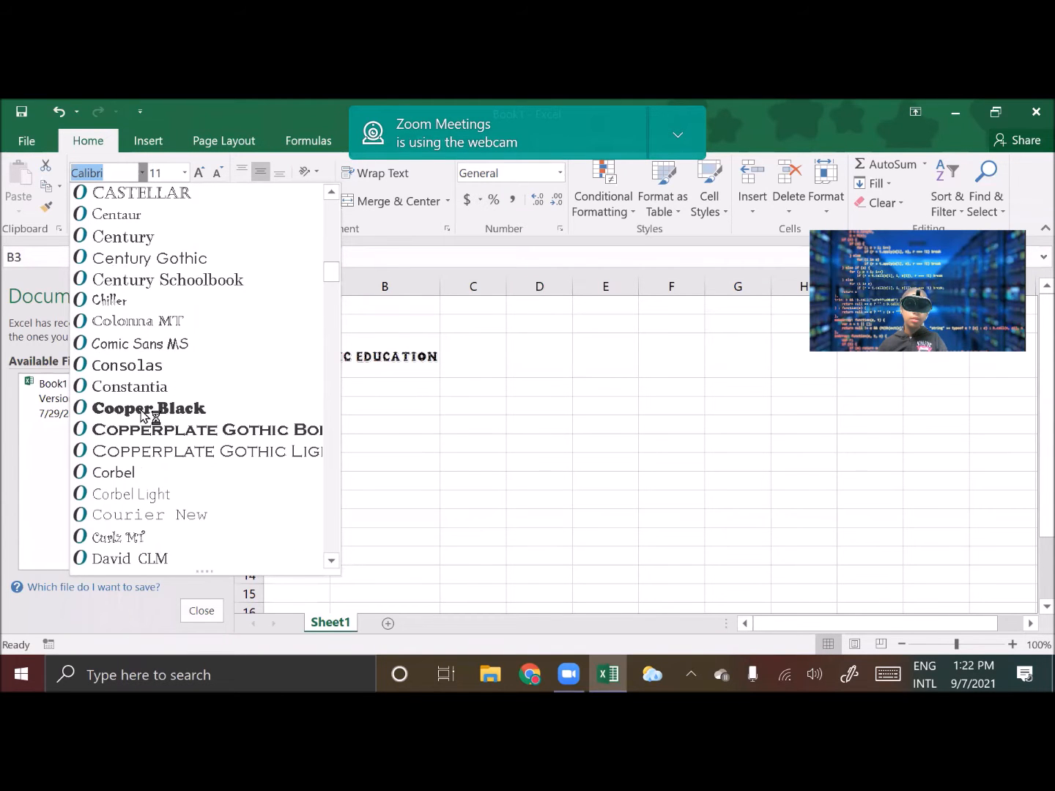
click(148, 344)
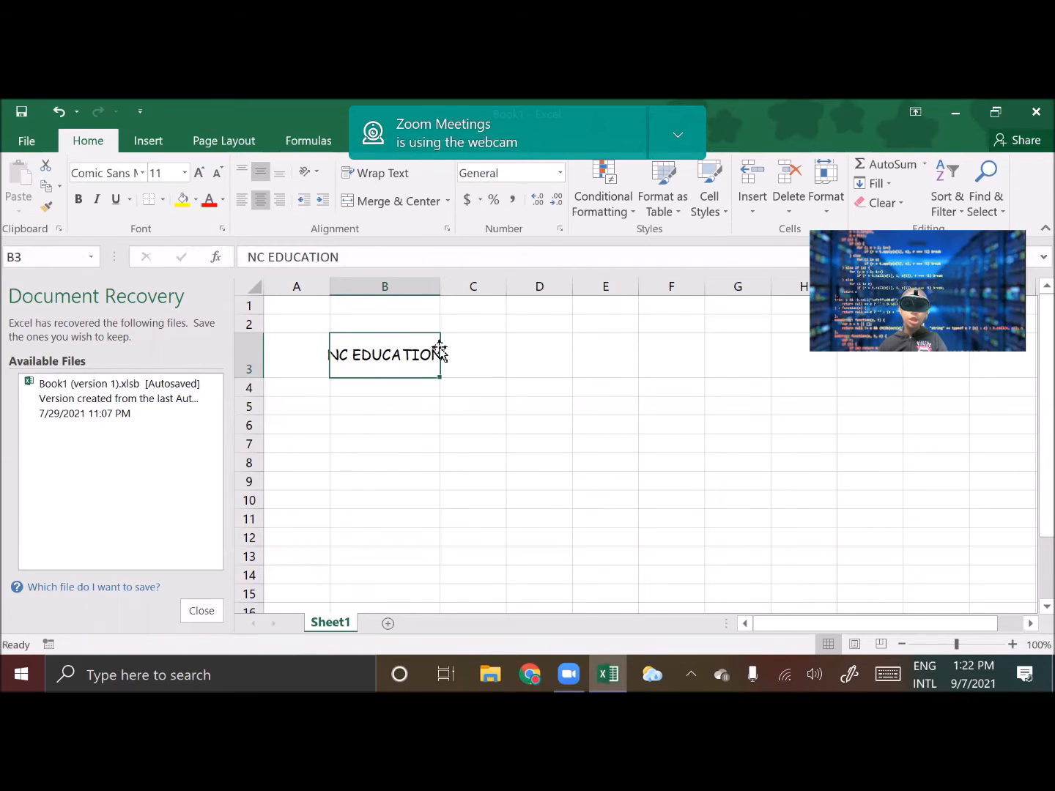
Widen column B further to fit the text in the new font
drag(440, 285, 466, 290)
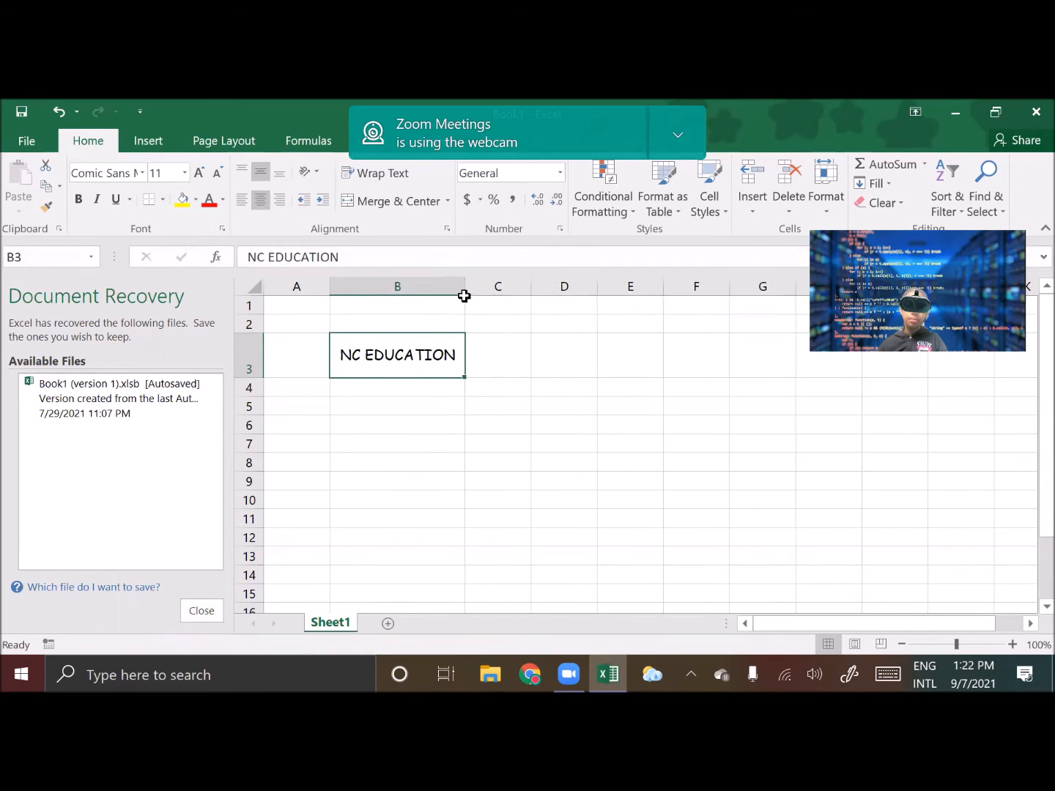
click(489, 428)
Fill cell B3 with a light blue from the Colors dialog and set its font colour to red
click(353, 350)
click(194, 203)
click(225, 373)
click(467, 336)
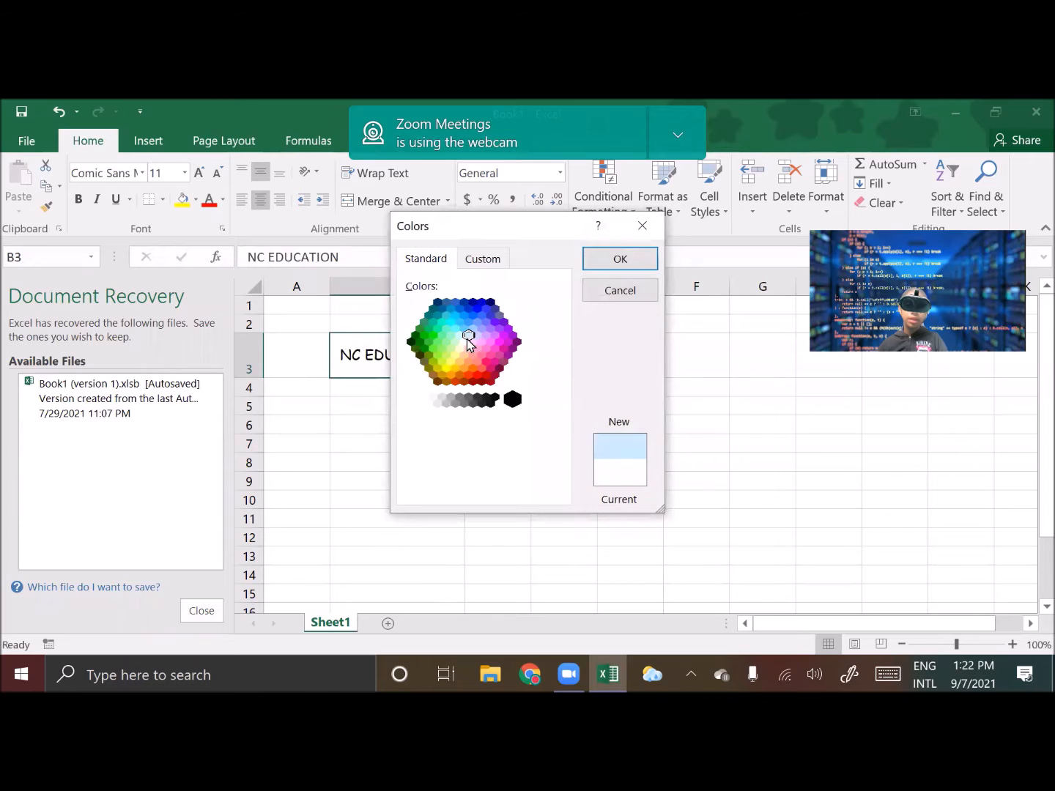
click(644, 266)
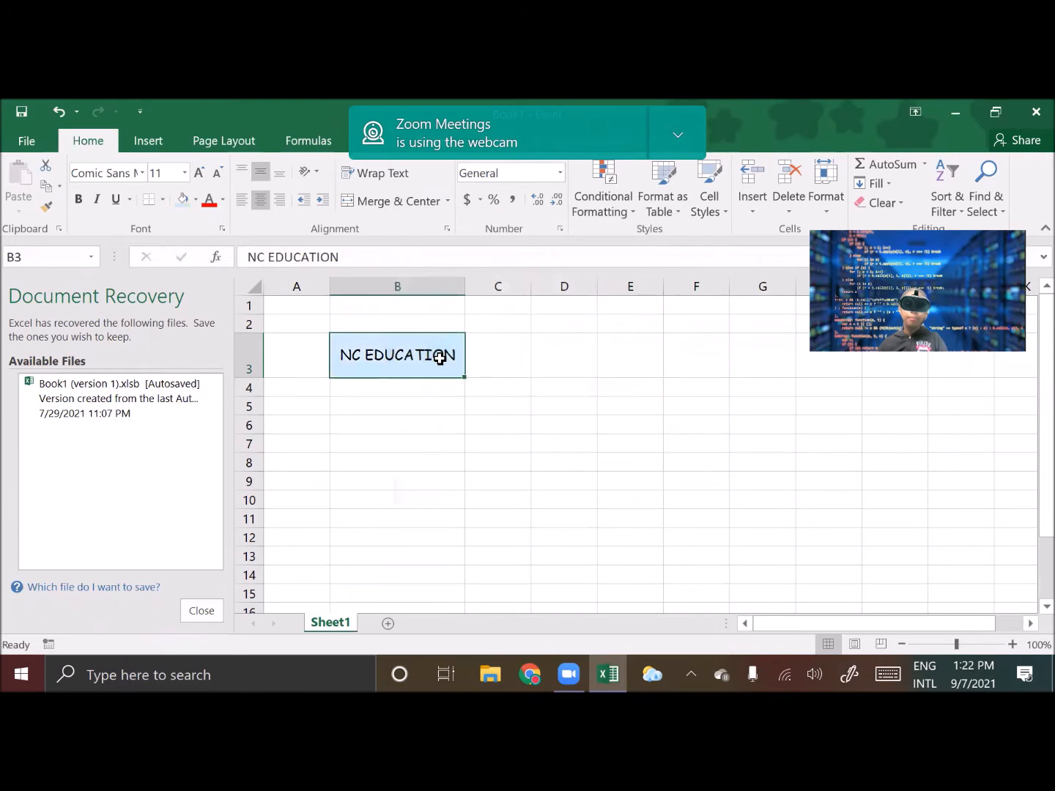
click(215, 202)
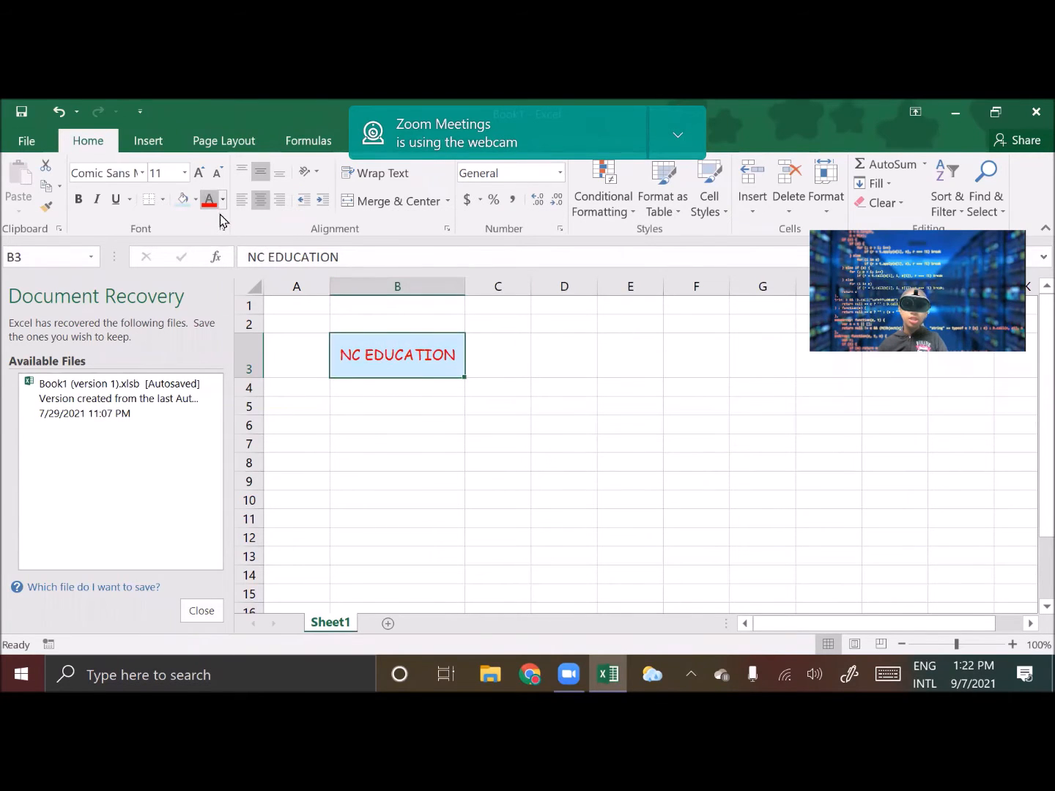
Increase the NC EDUCATION text in B3 to 14 pt and bold, widening column B to fit it
click(371, 422)
click(346, 366)
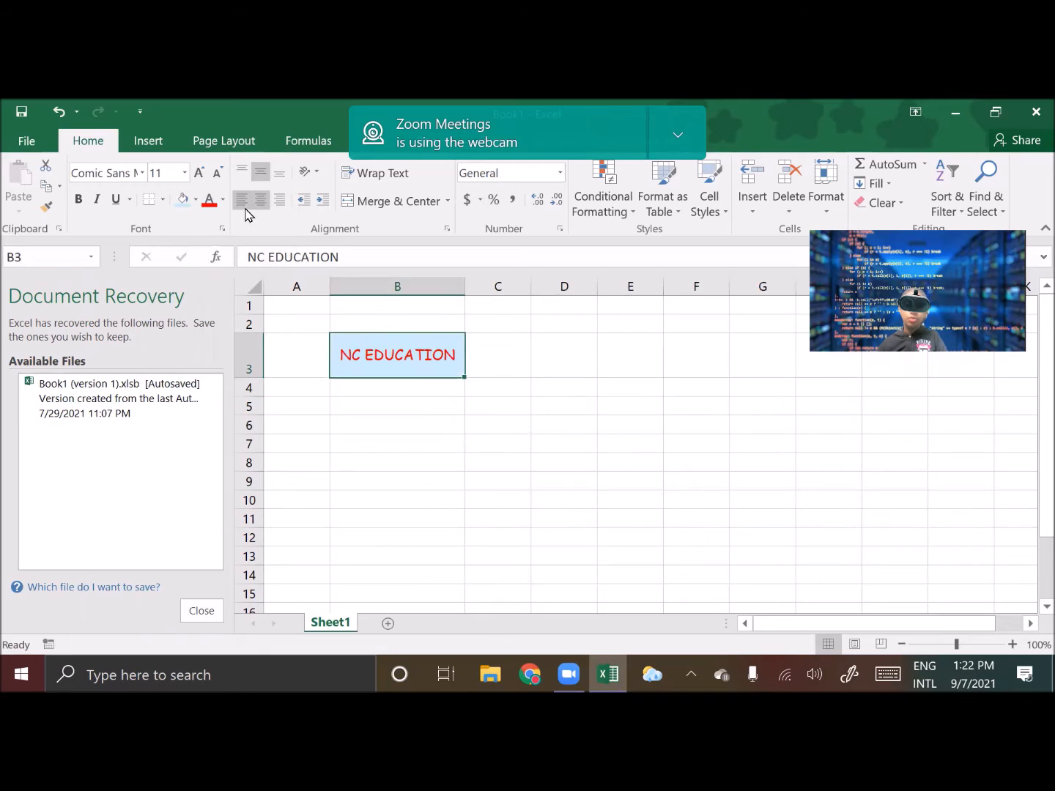
click(204, 178)
click(204, 178)
drag(465, 292, 504, 291)
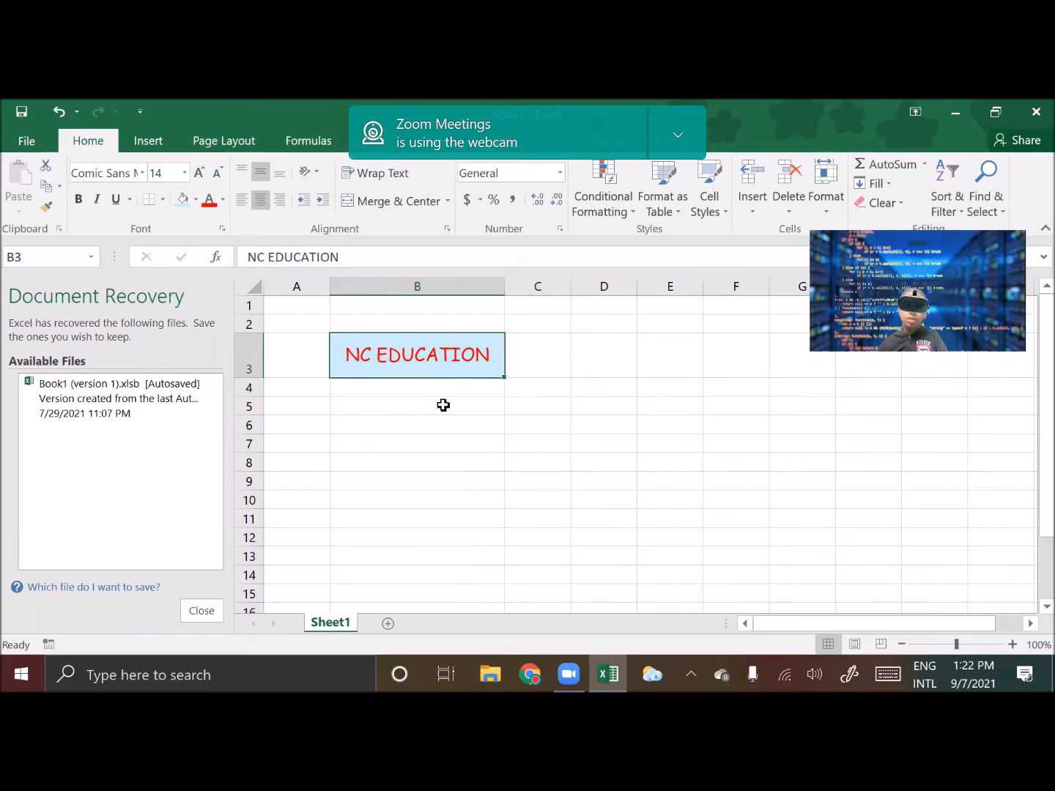
click(79, 199)
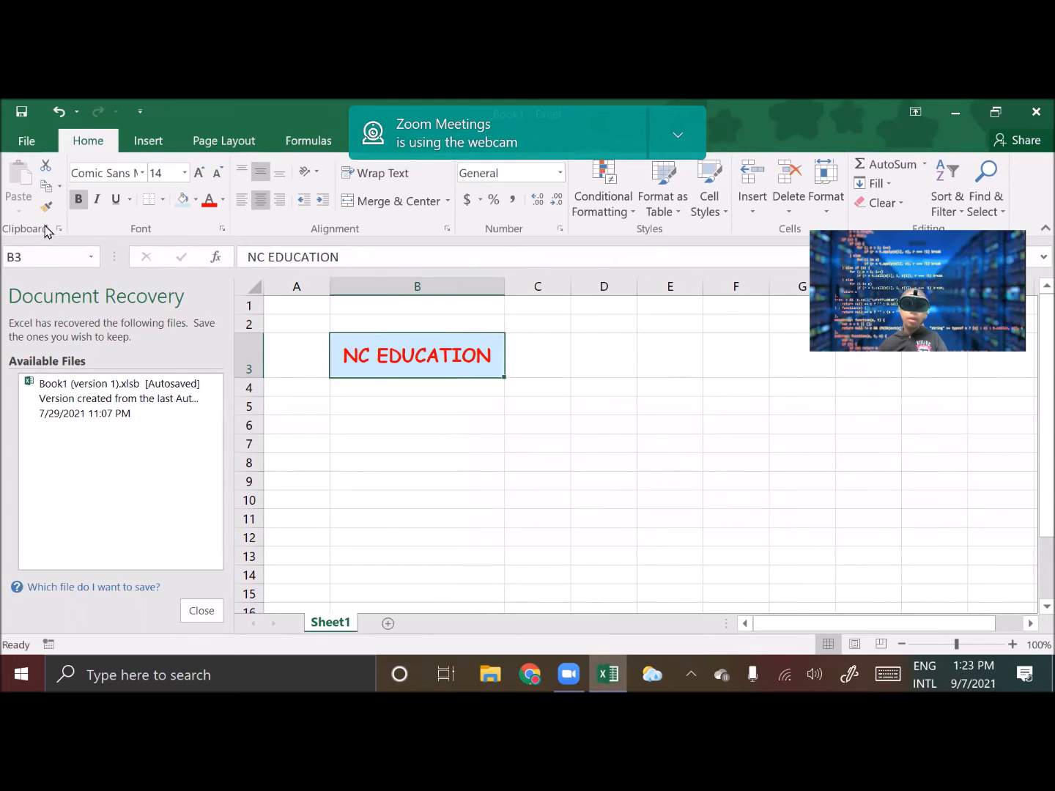
Enter HEIGHT in cell B8
click(352, 461)
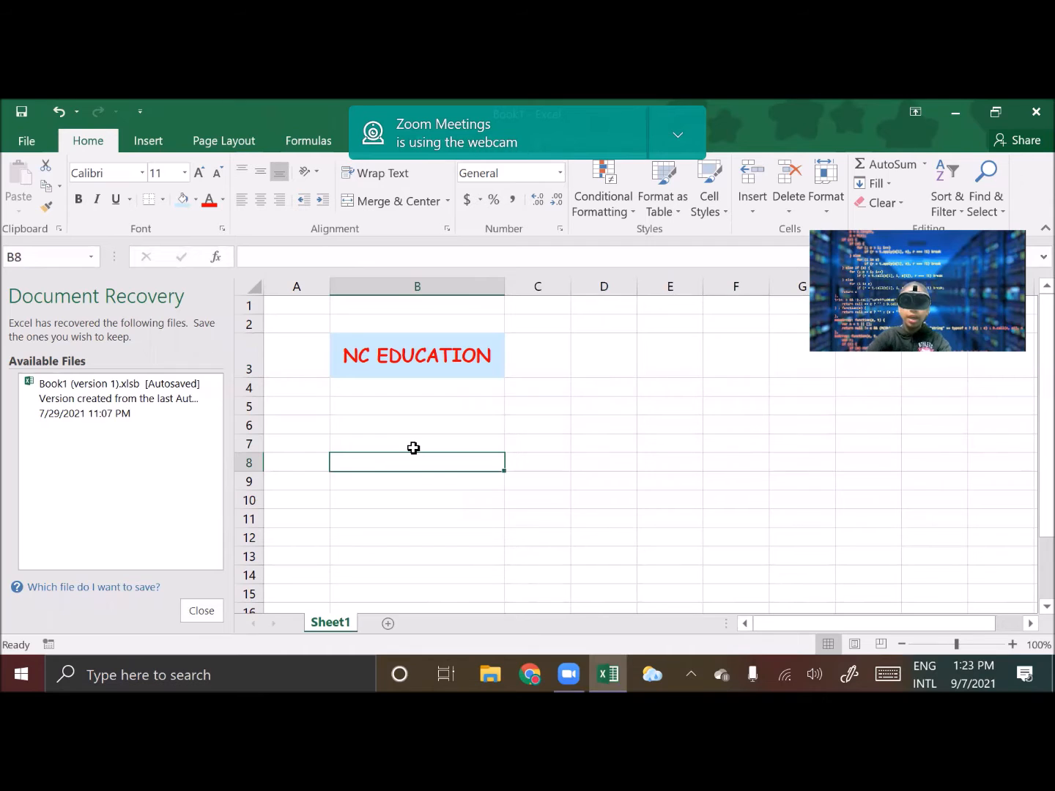
text(H)
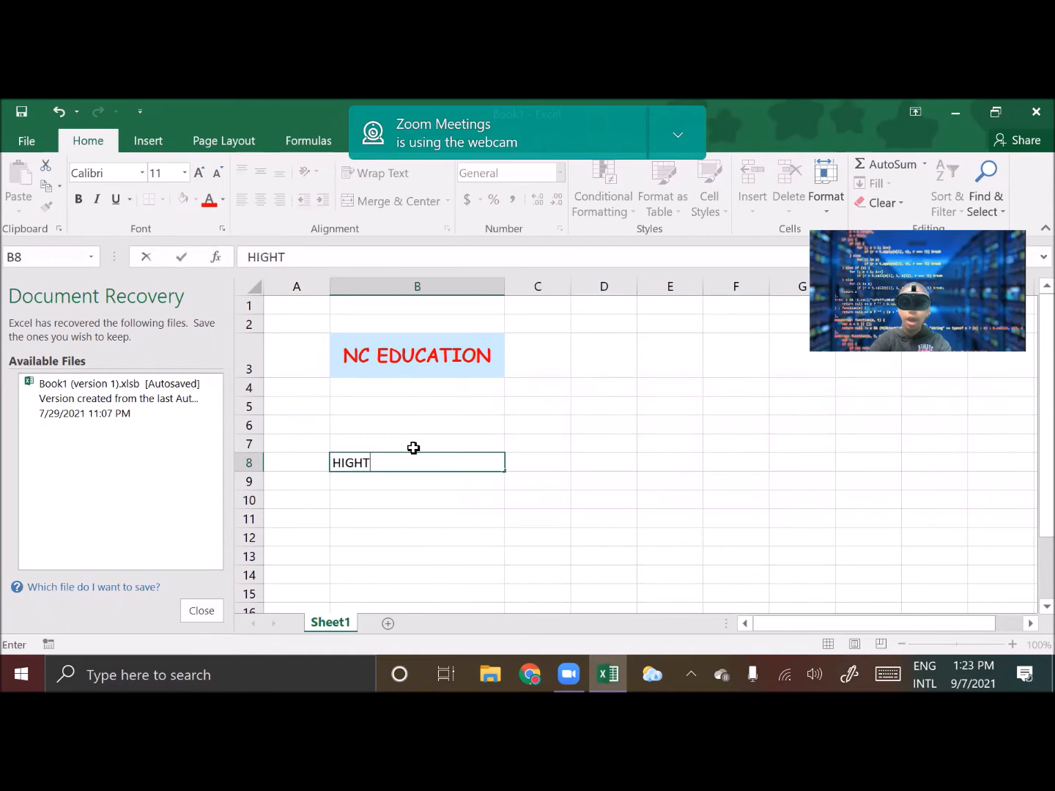
text(IGH)
key(BackSpace)
key(BackSpace)
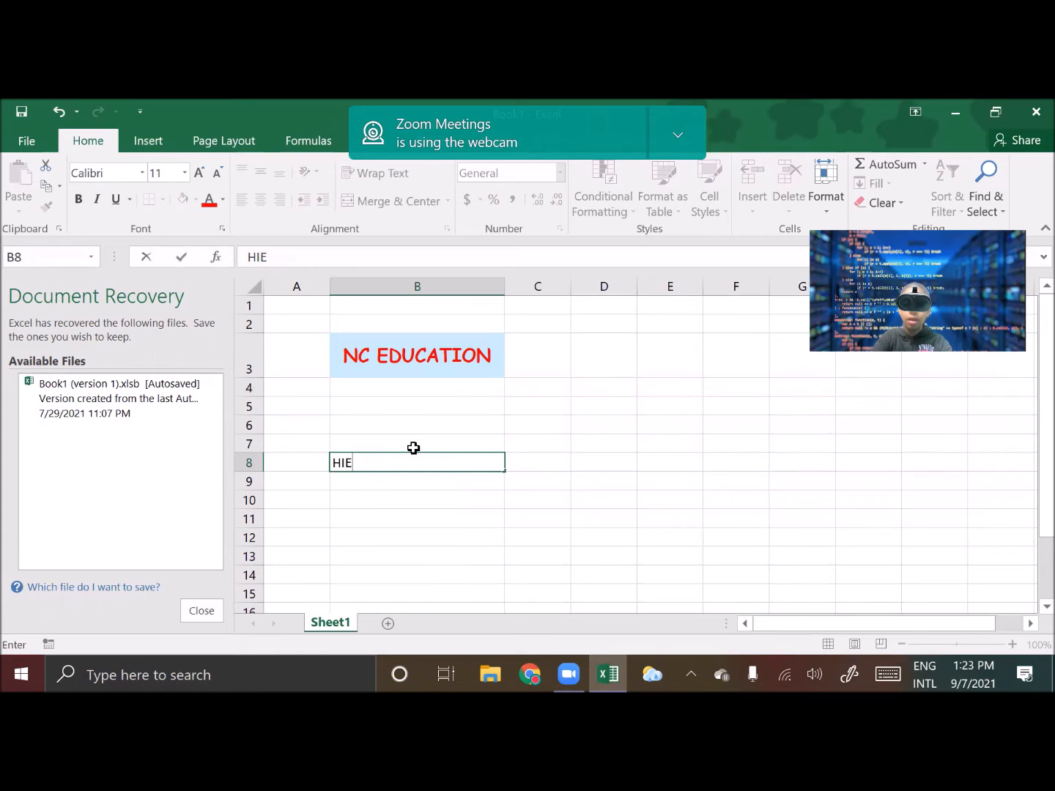
text(GHT)
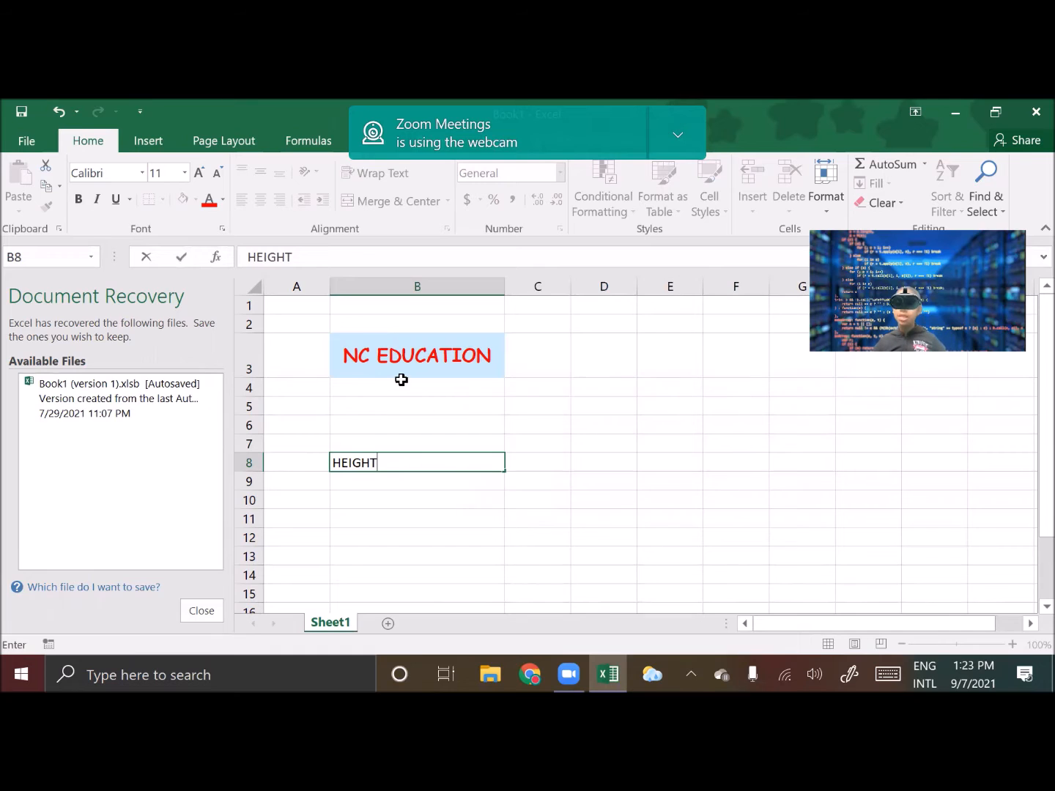
Cut HEIGHT from B8 and paste it into cell D6 after widening column D
drag(385, 462, 325, 463)
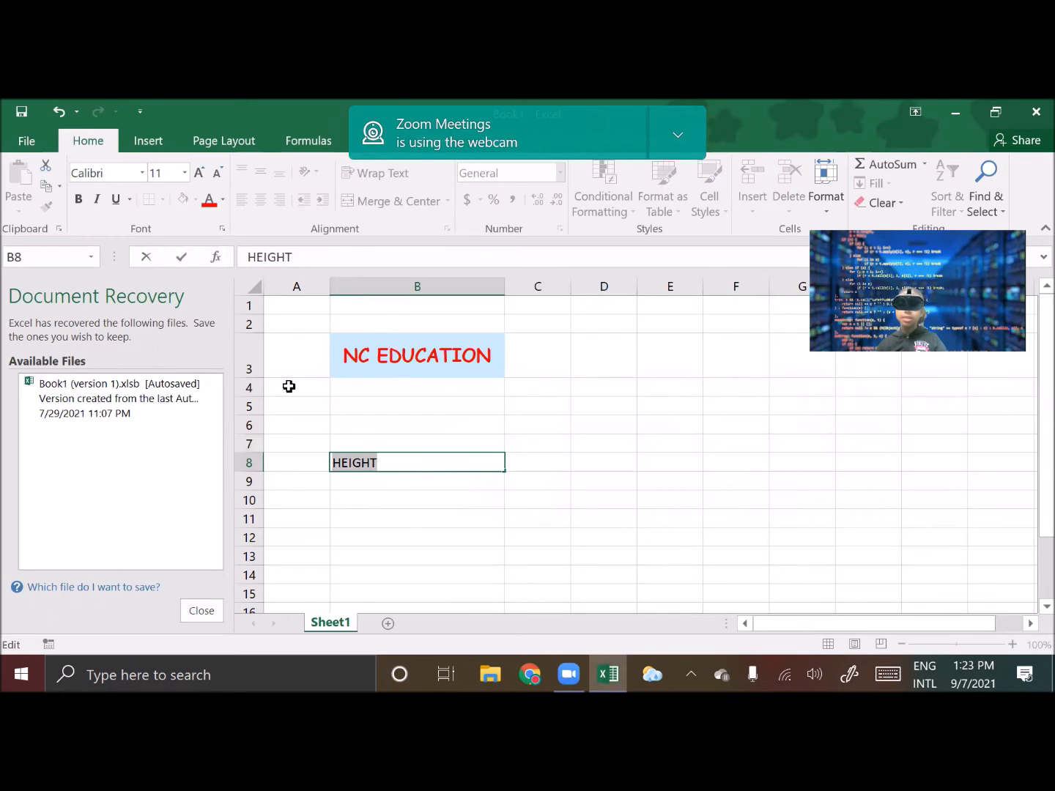
click(47, 169)
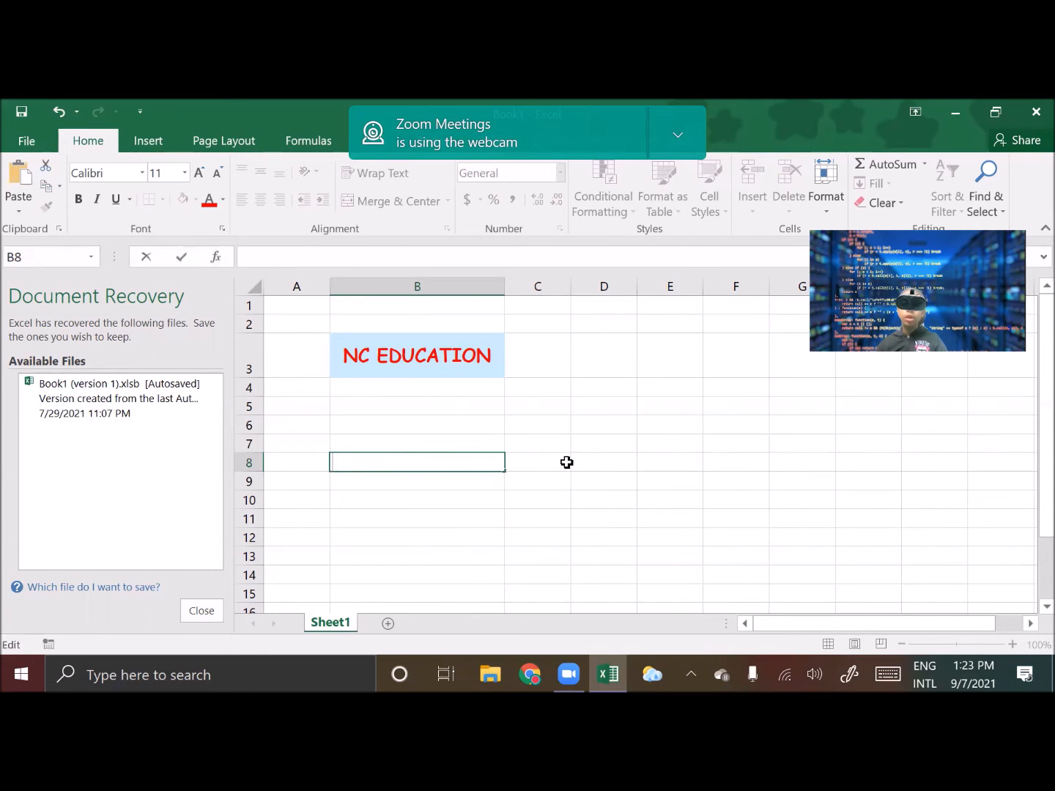
click(609, 428)
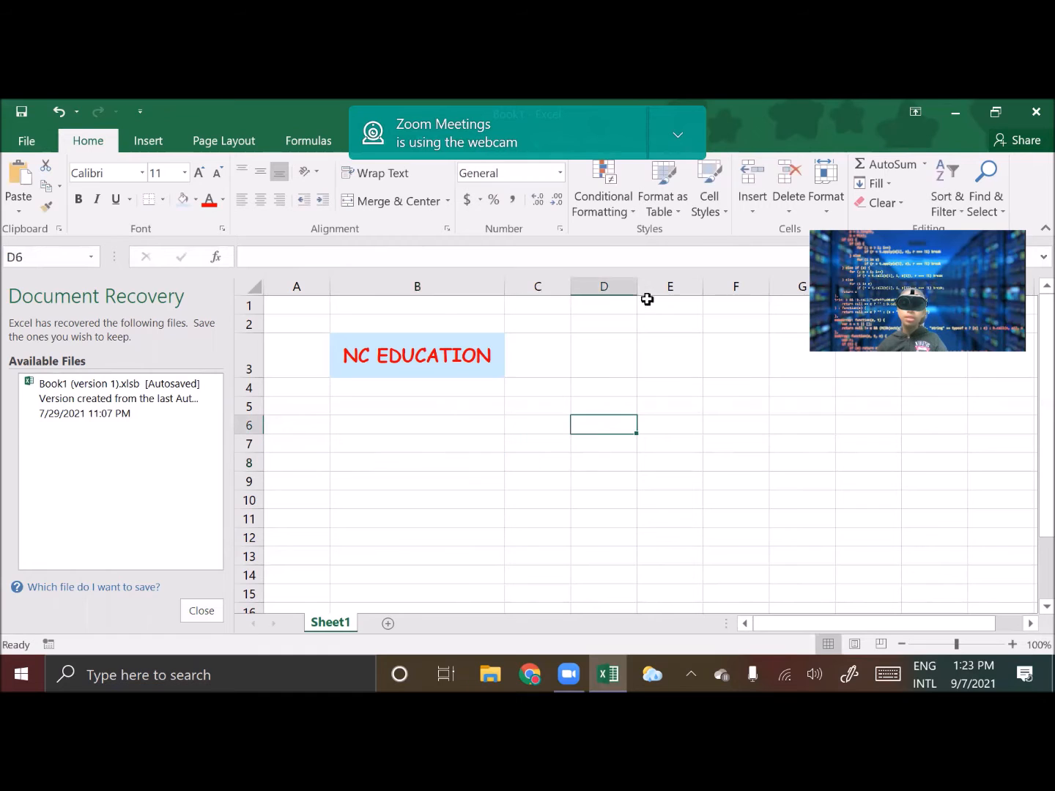
drag(635, 287, 741, 297)
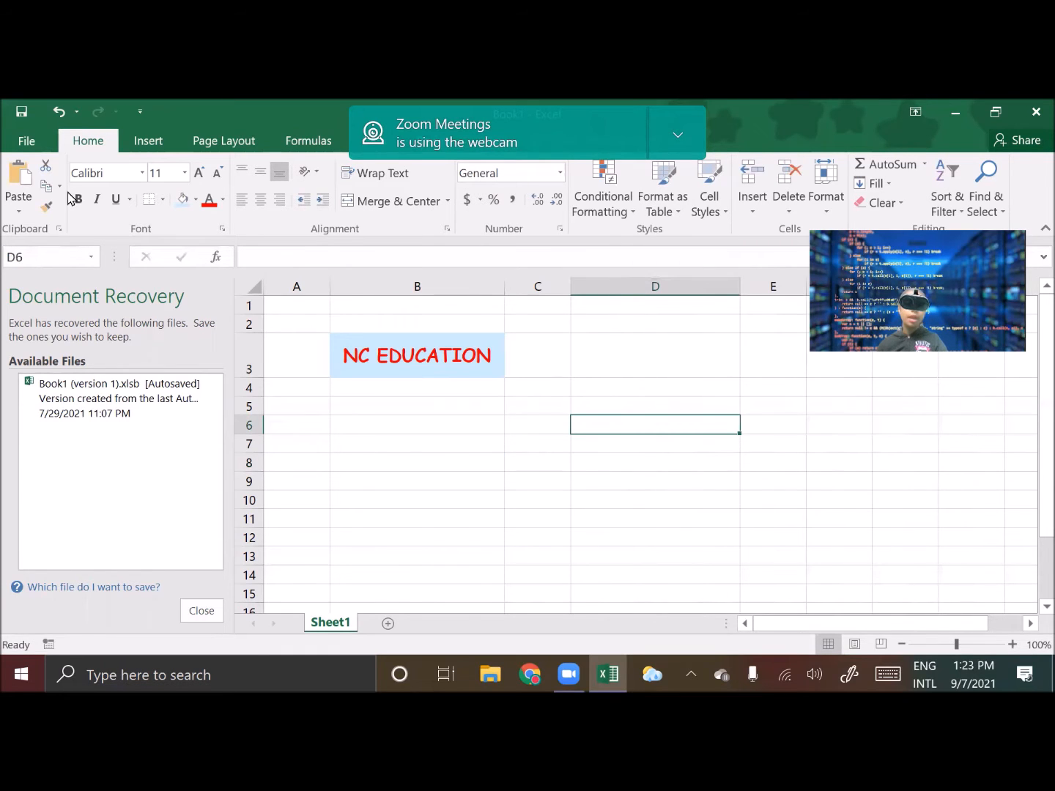
click(17, 186)
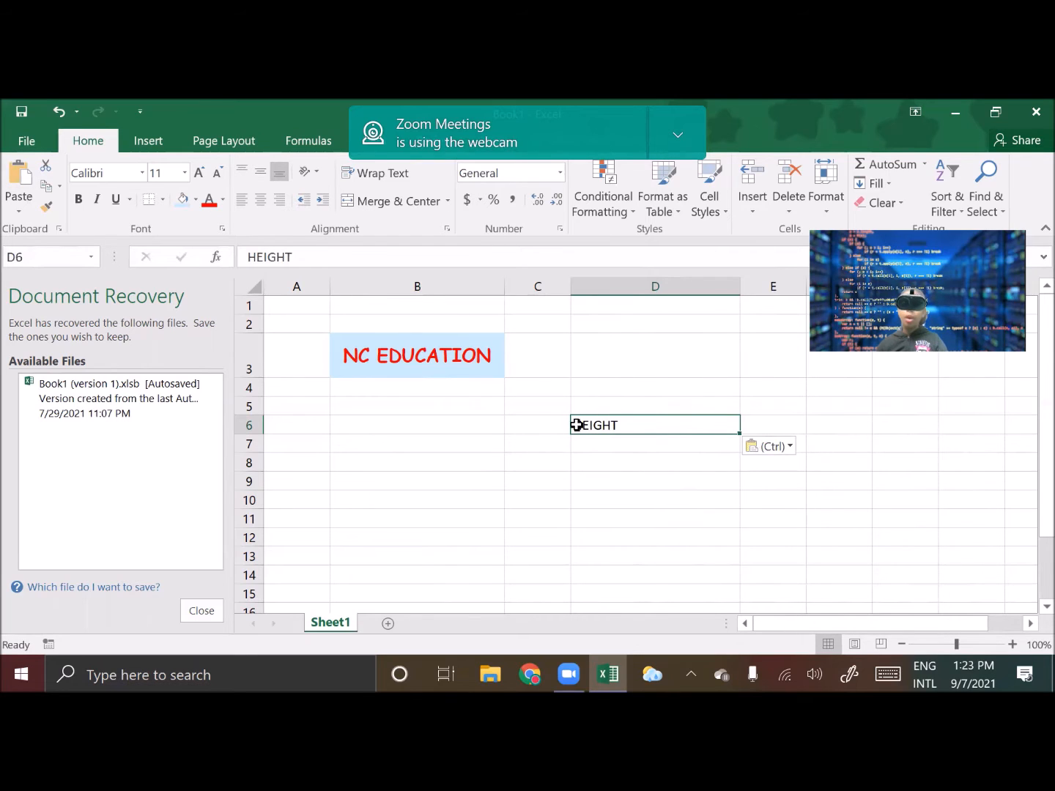
Fill cell D9 with a standard blue
click(597, 485)
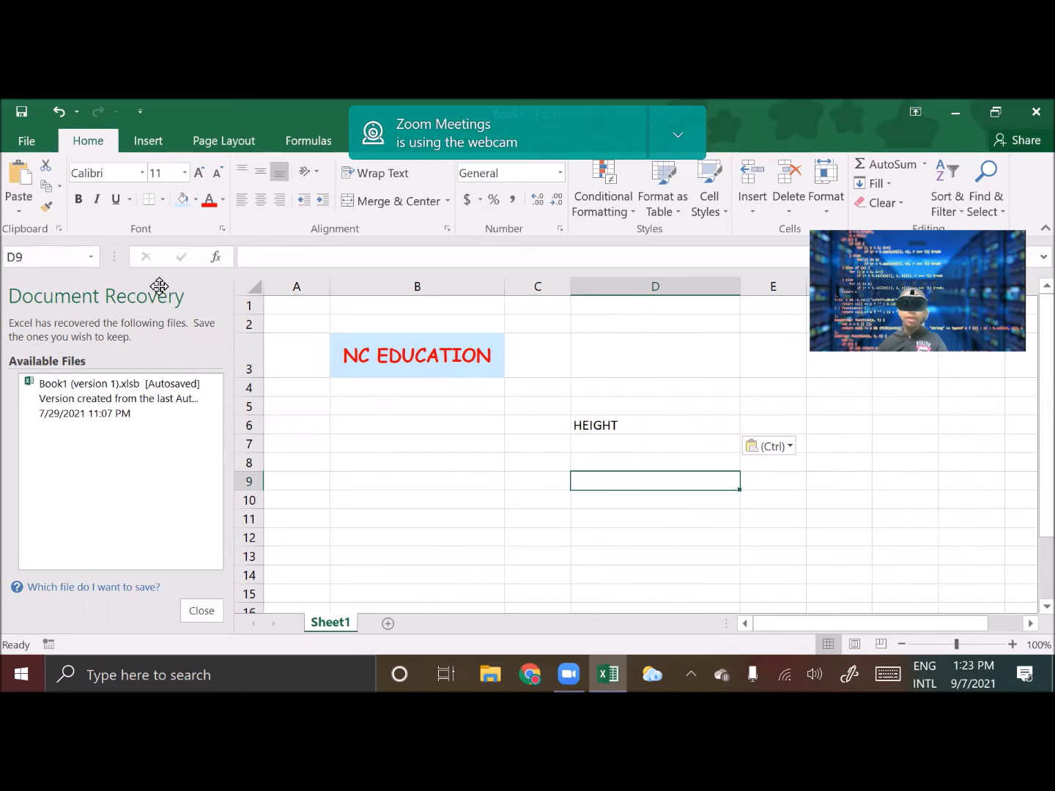
click(195, 199)
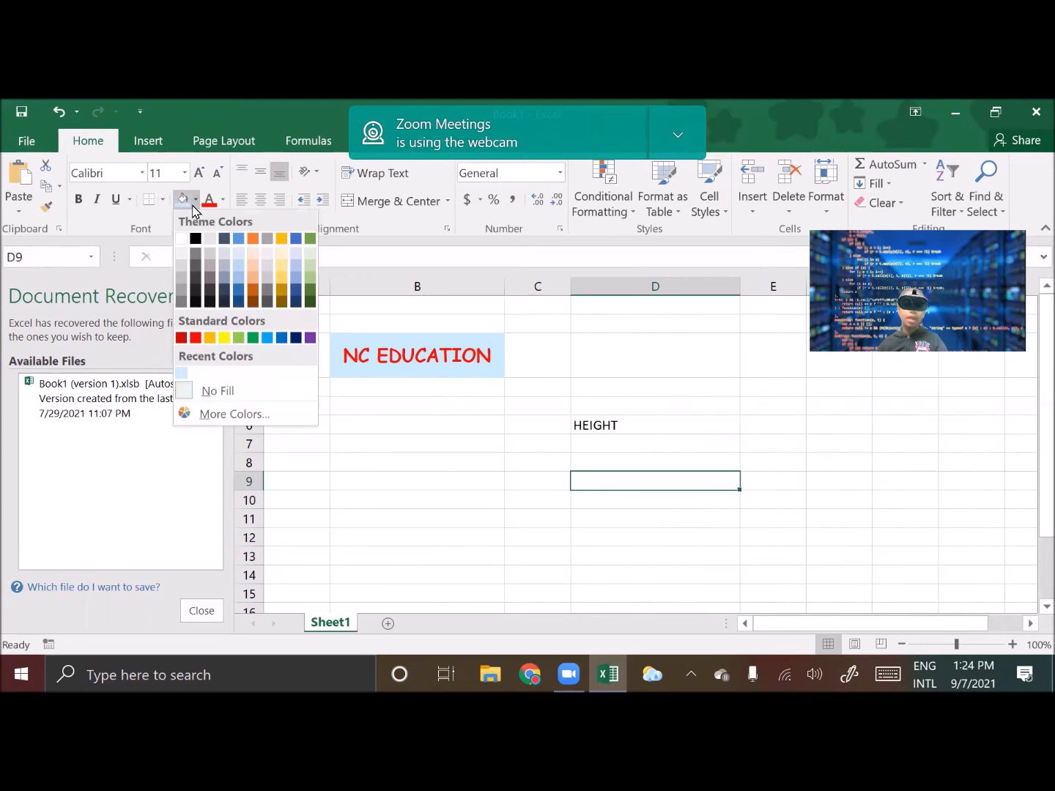
click(267, 337)
Copy D9's blue fill onto cell B6 with the Format Painter
click(362, 464)
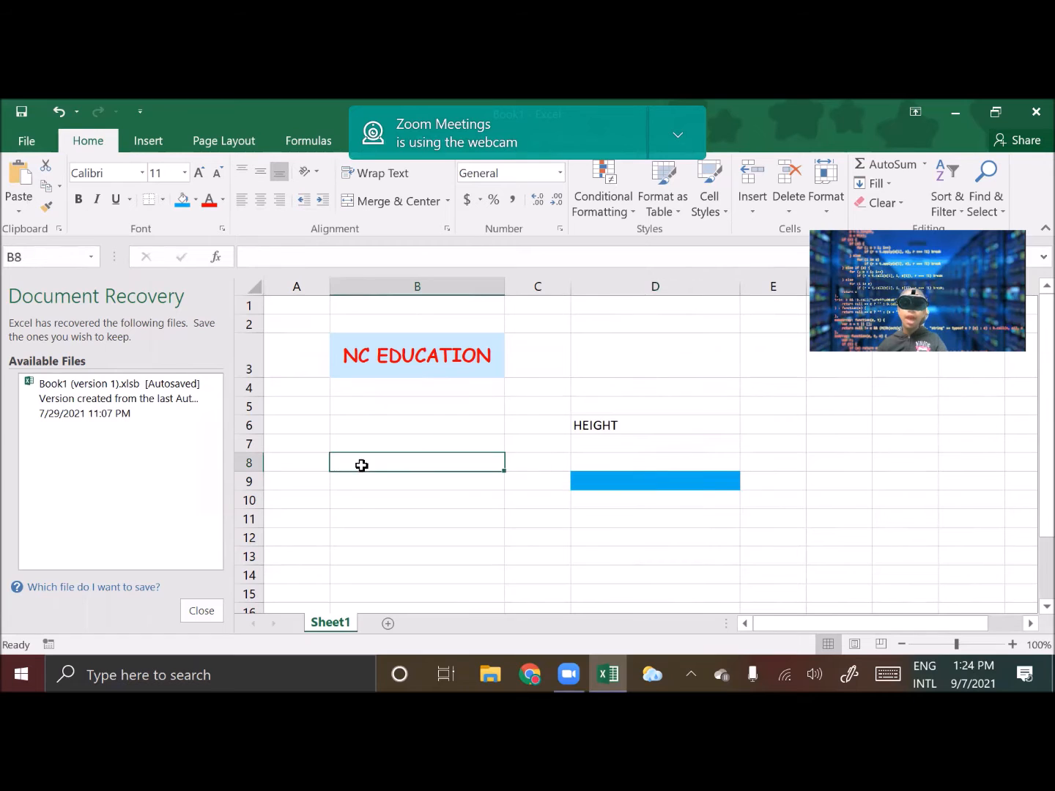
click(615, 482)
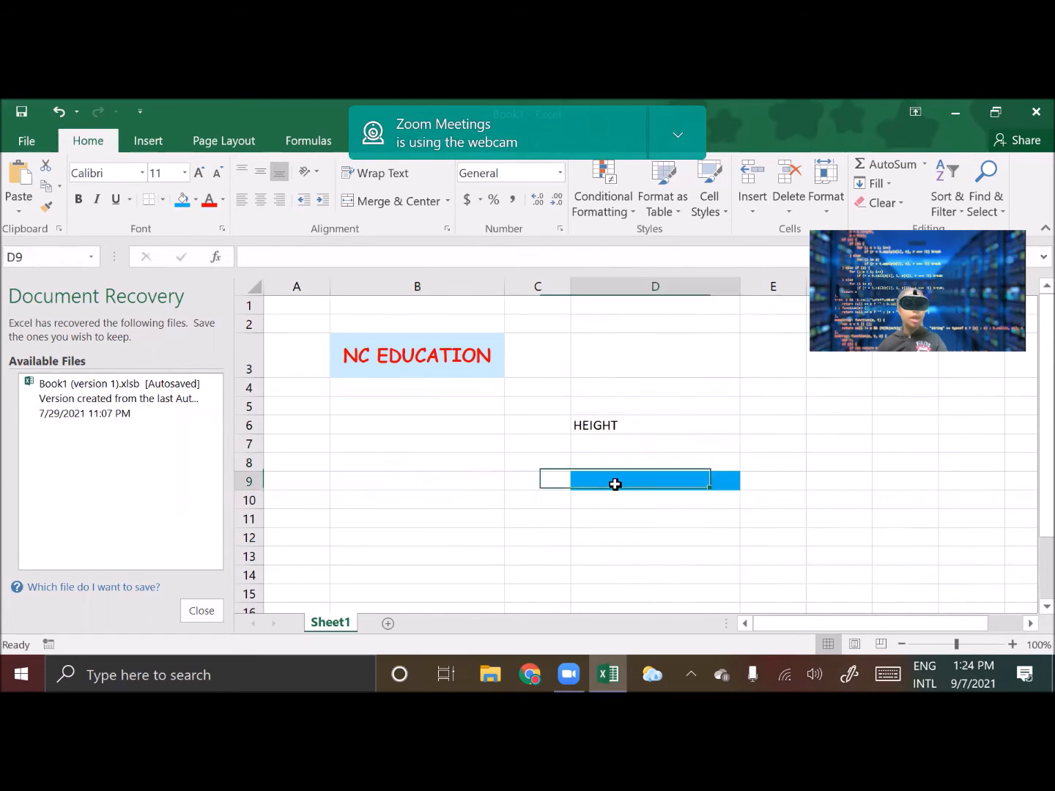
click(45, 209)
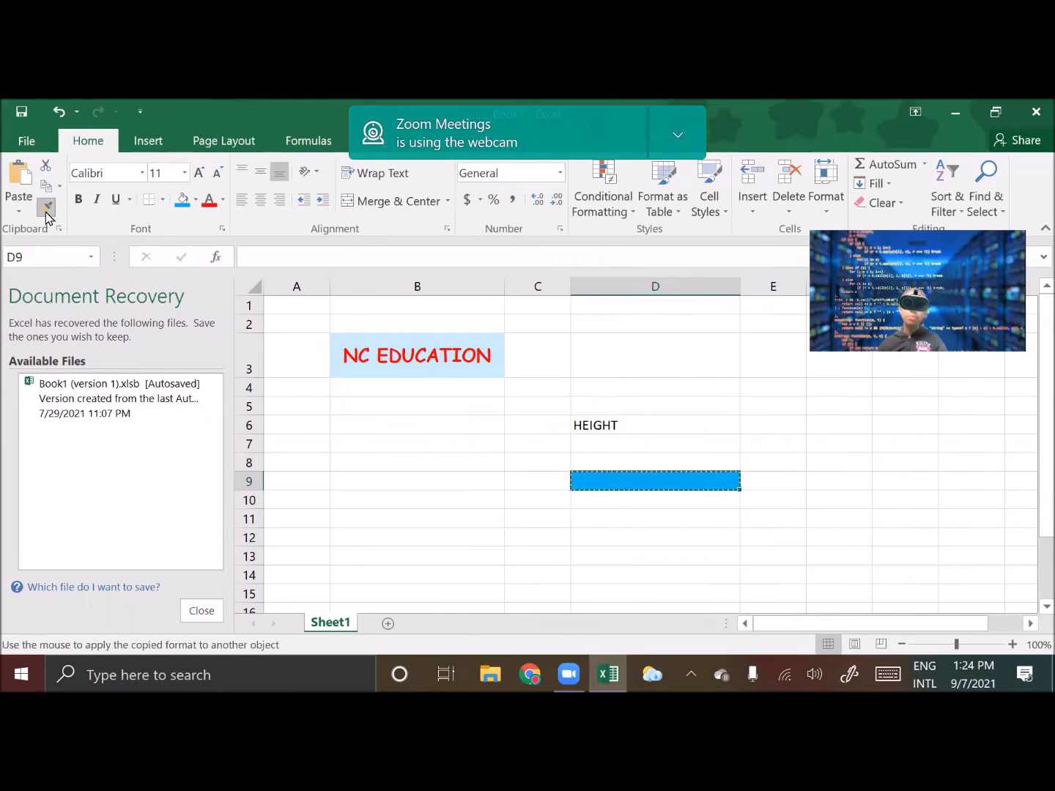
click(354, 426)
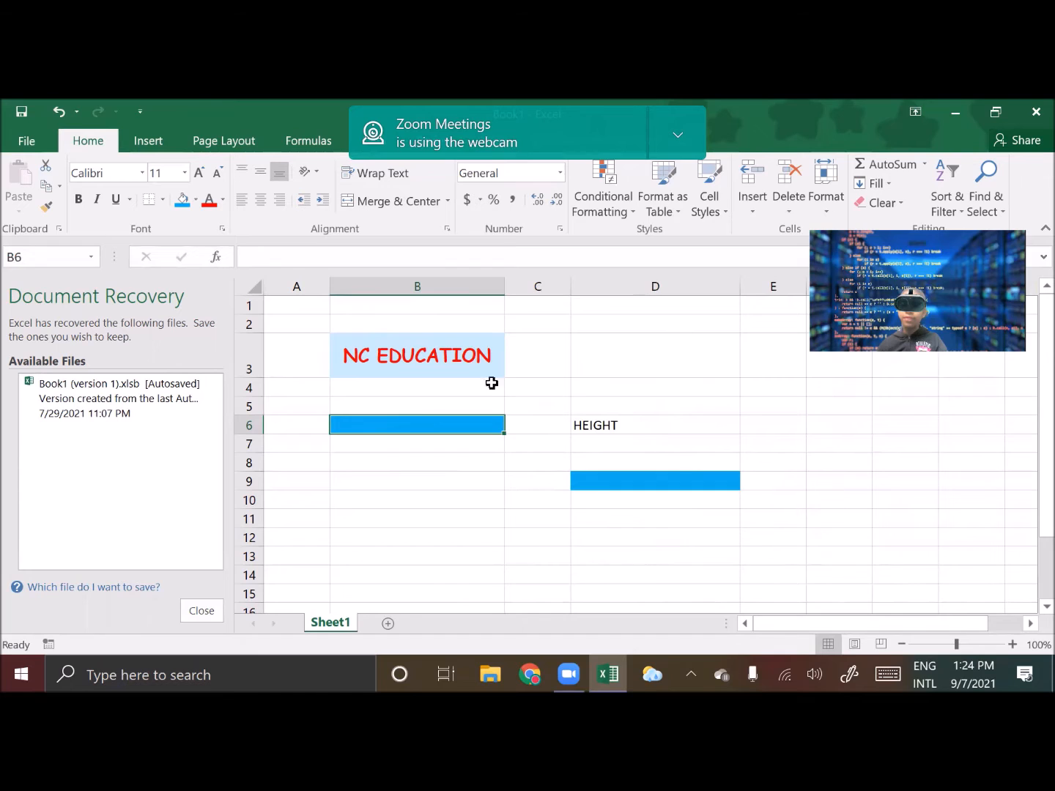
Delete the entire column B
click(788, 209)
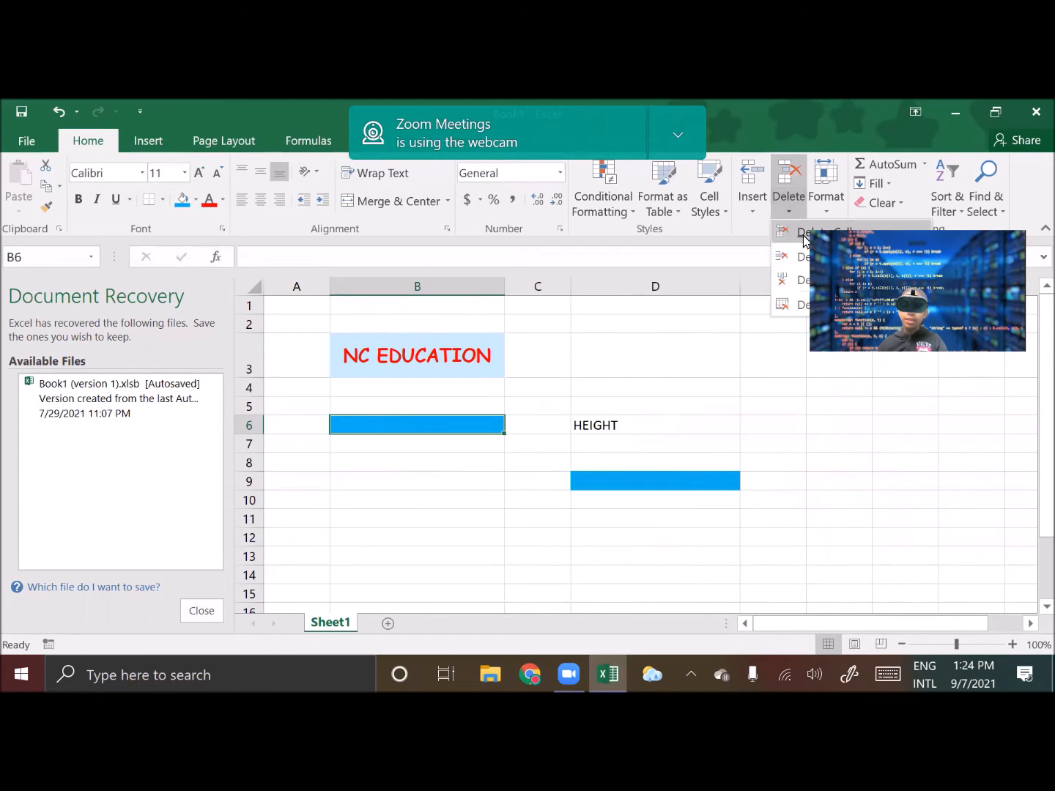
click(805, 233)
click(467, 399)
click(474, 430)
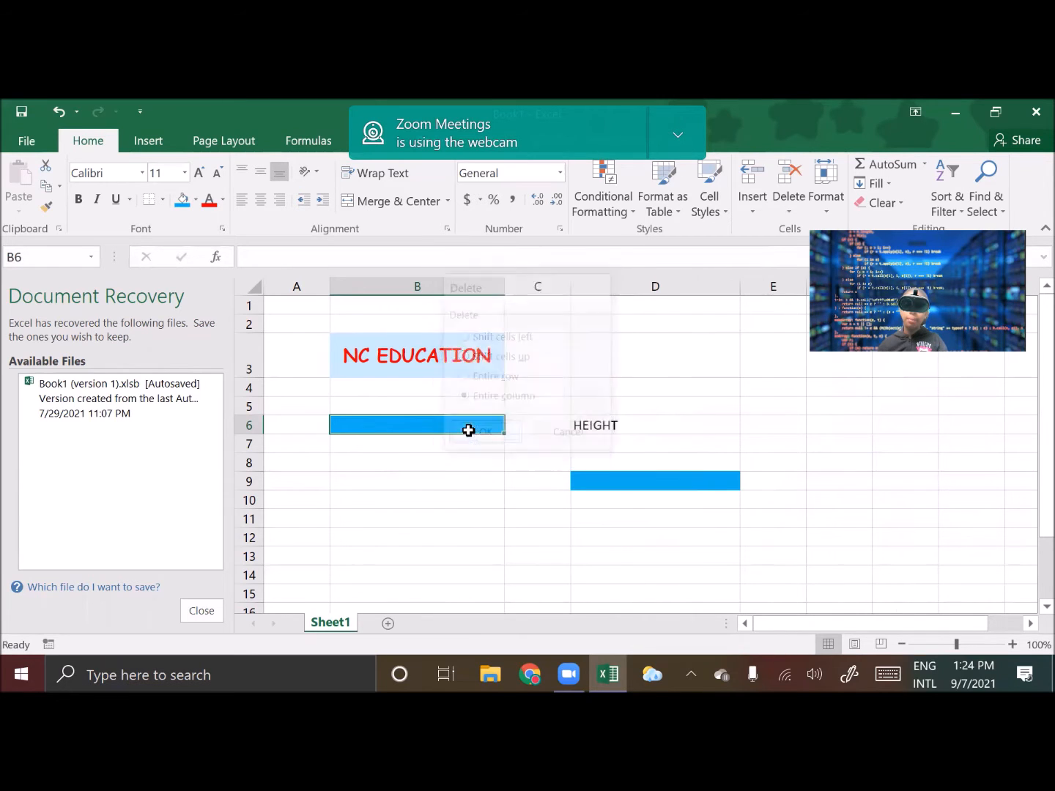
Delete the entire row 6 containing HEIGHT
click(422, 410)
click(484, 425)
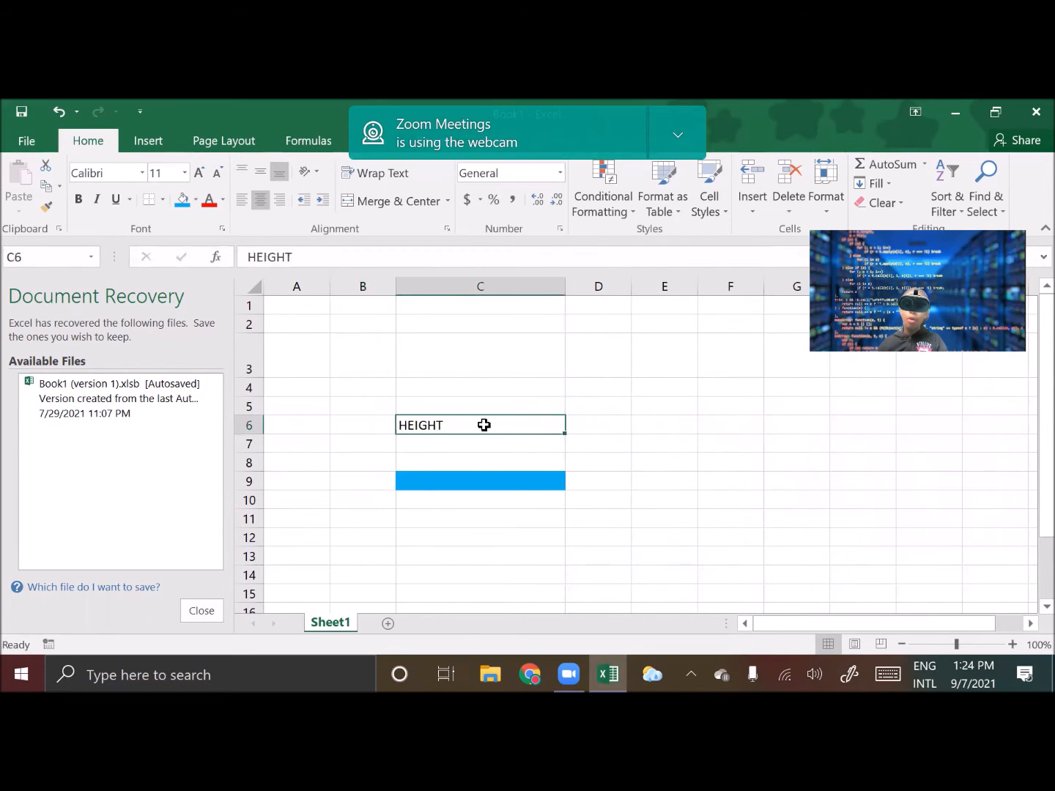
click(794, 205)
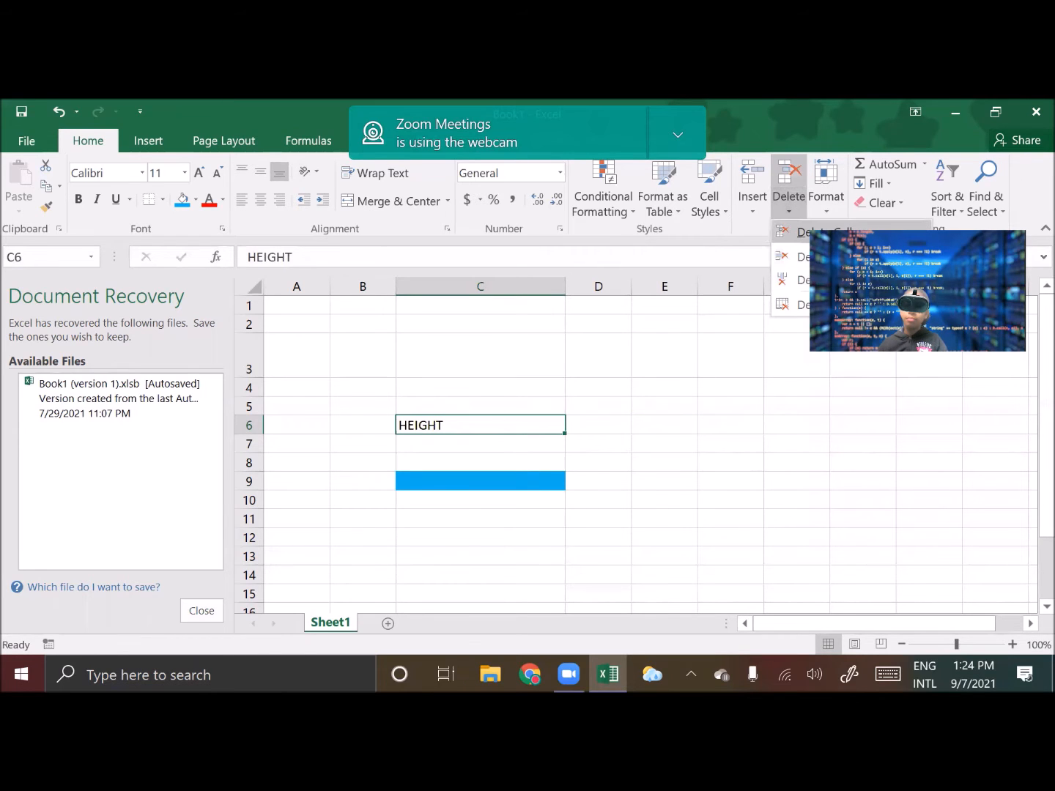
click(469, 376)
click(492, 440)
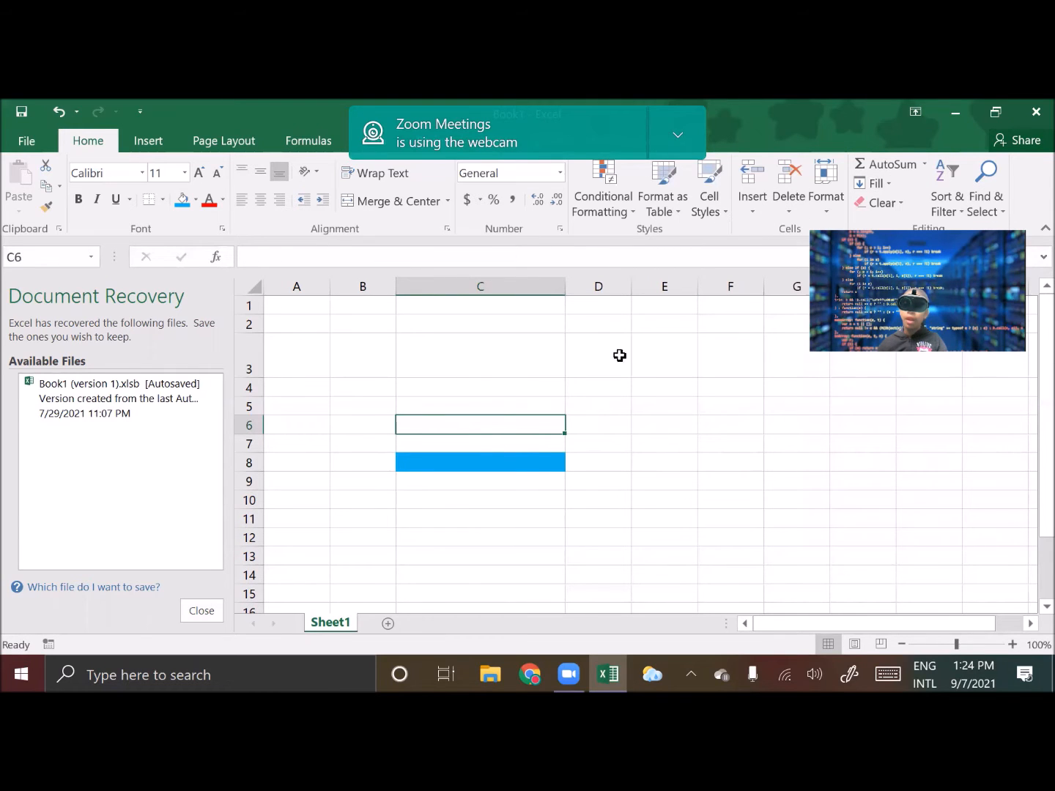
Delete the entire column C containing the blue cell
click(513, 477)
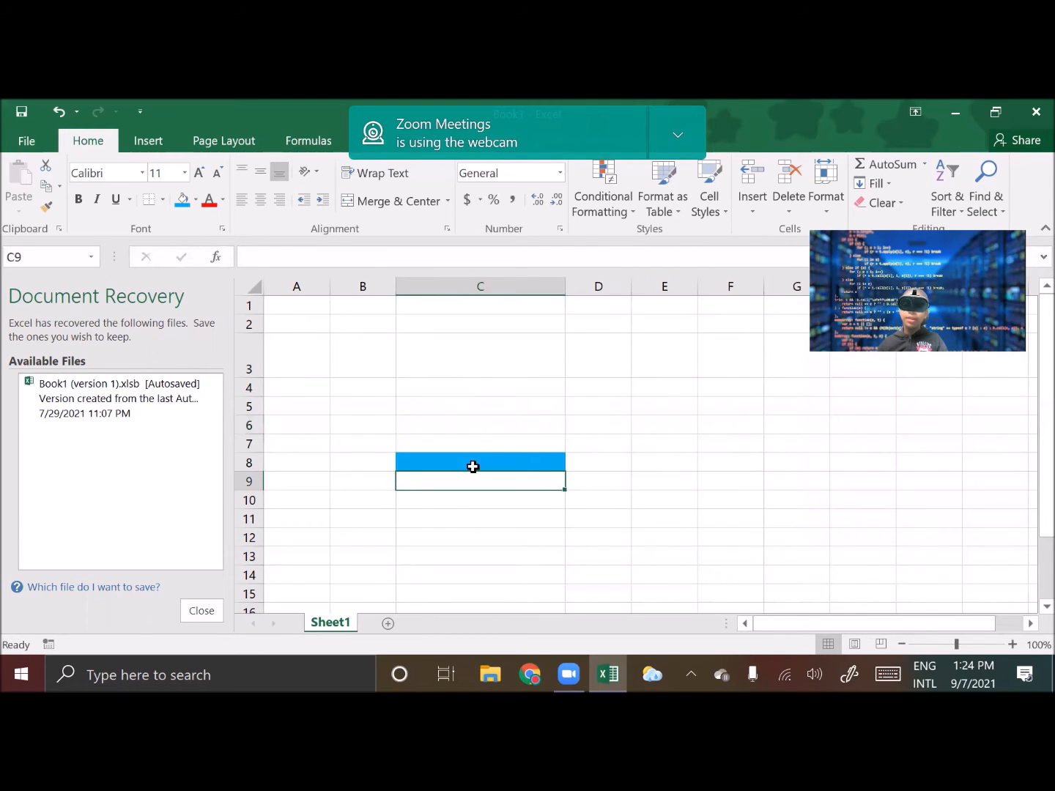
click(529, 400)
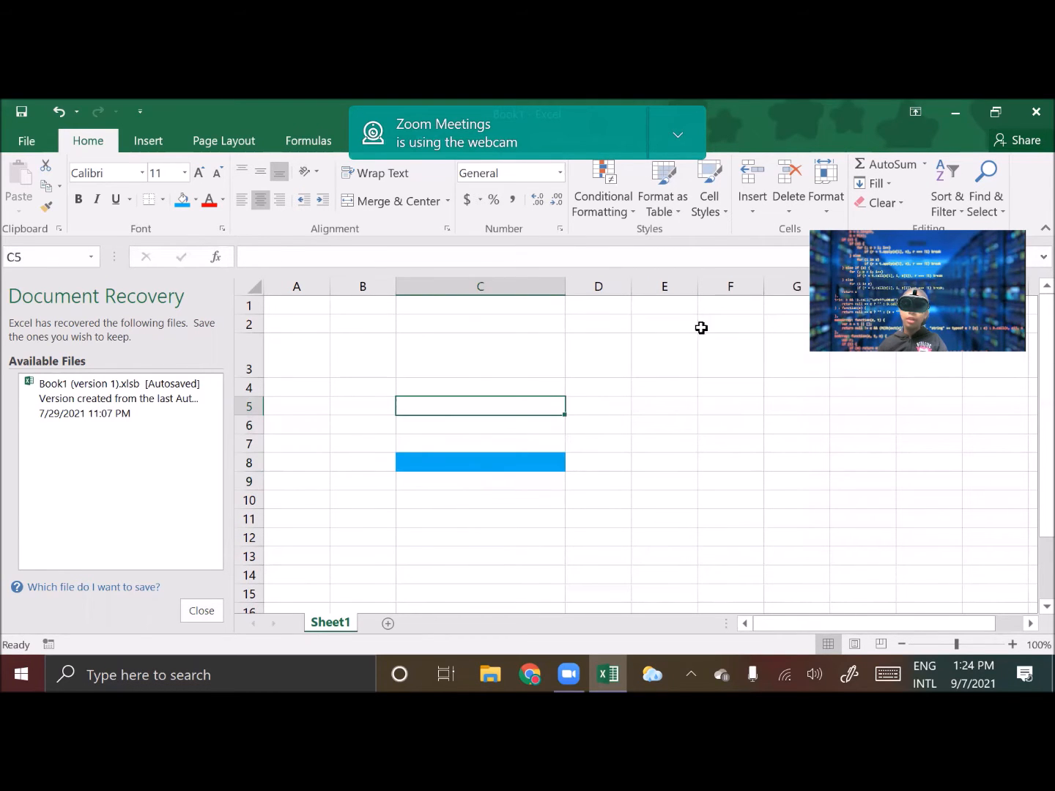
click(786, 208)
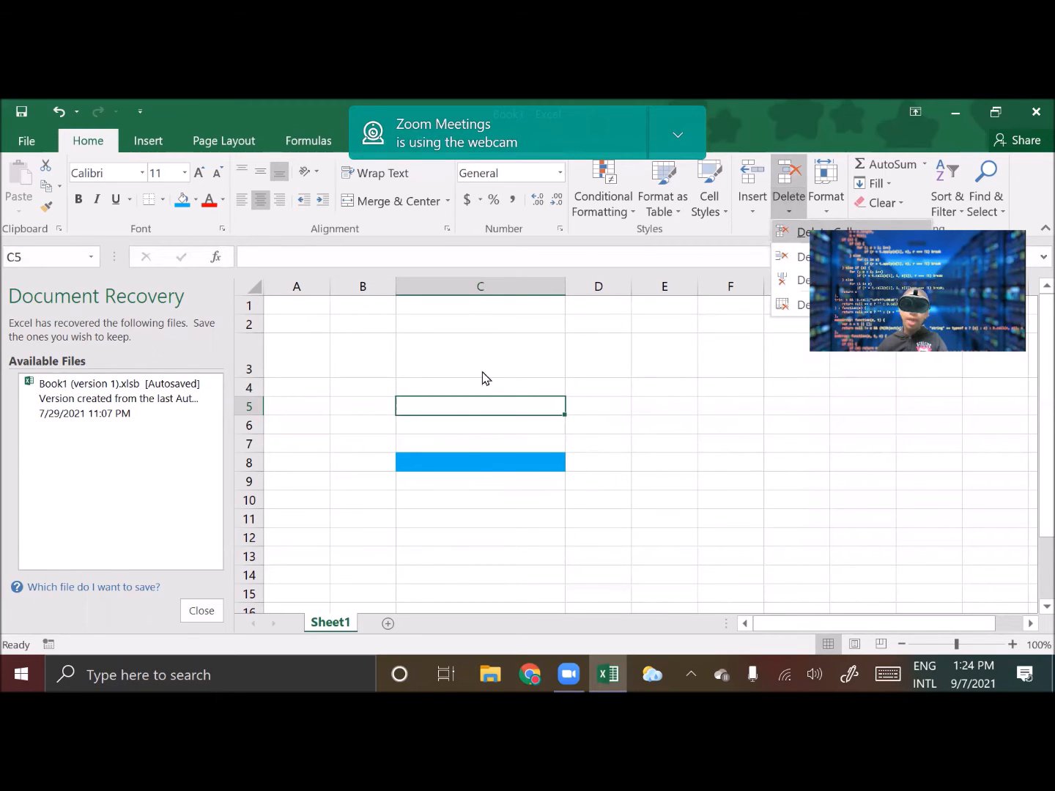
key(Return)
click(462, 397)
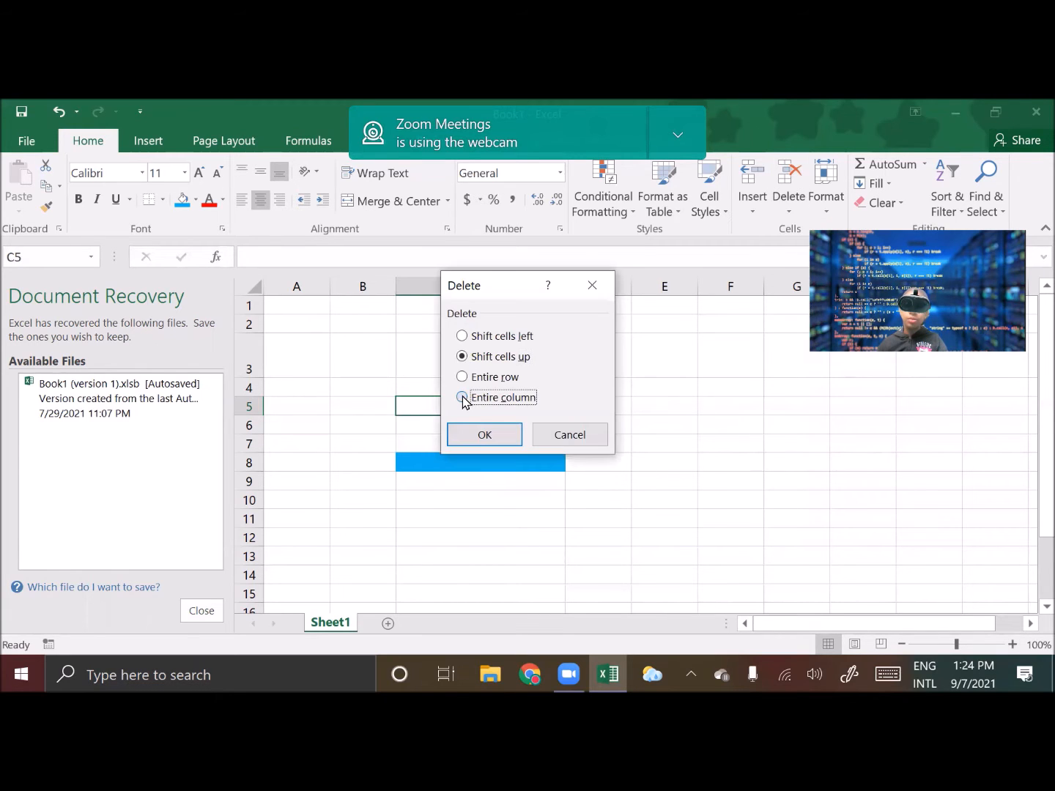
click(500, 443)
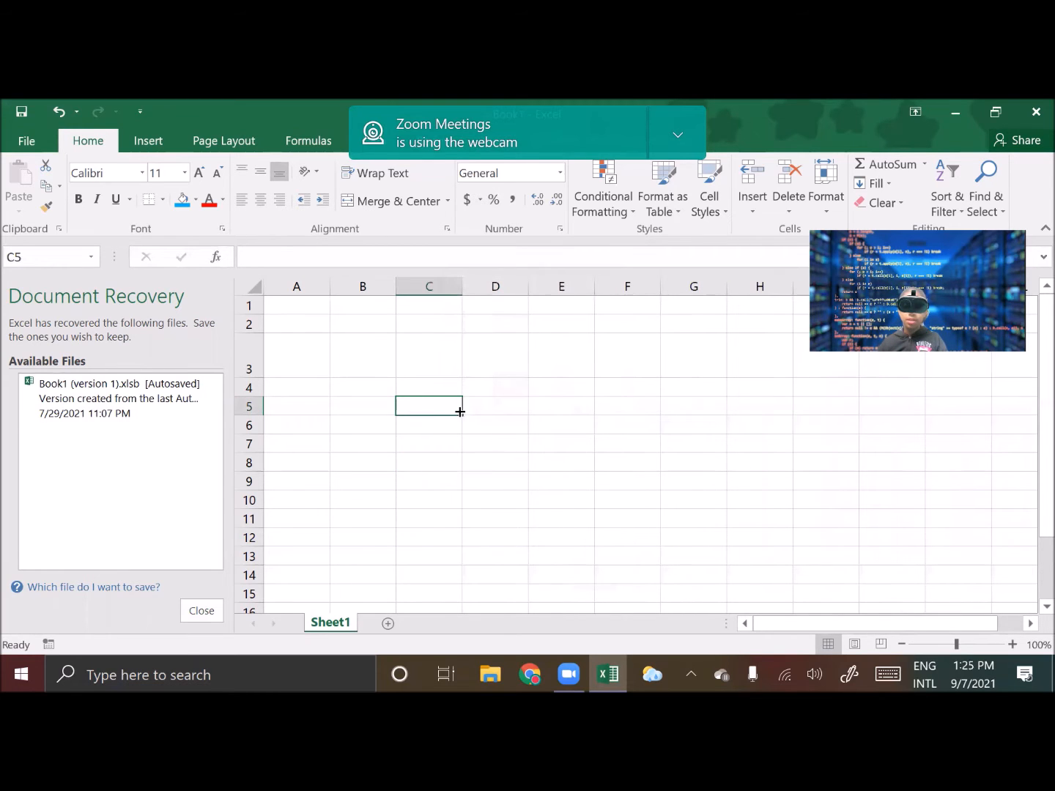
Delete the tall row 3
click(425, 367)
click(351, 351)
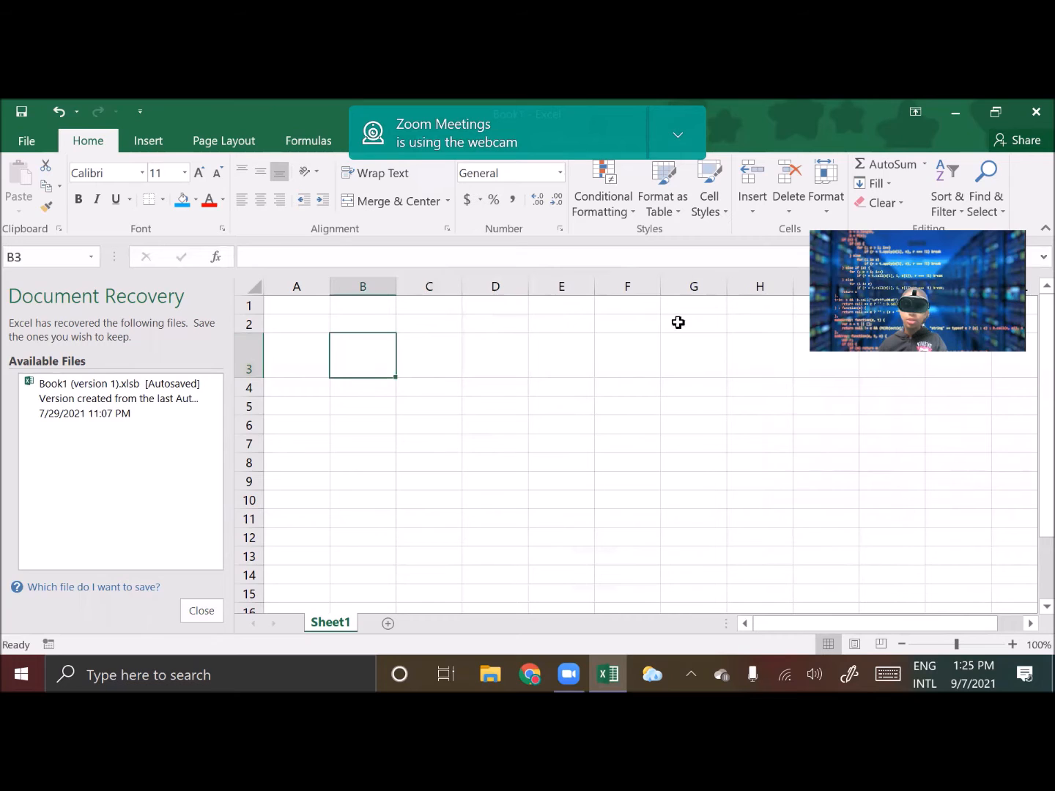
click(795, 200)
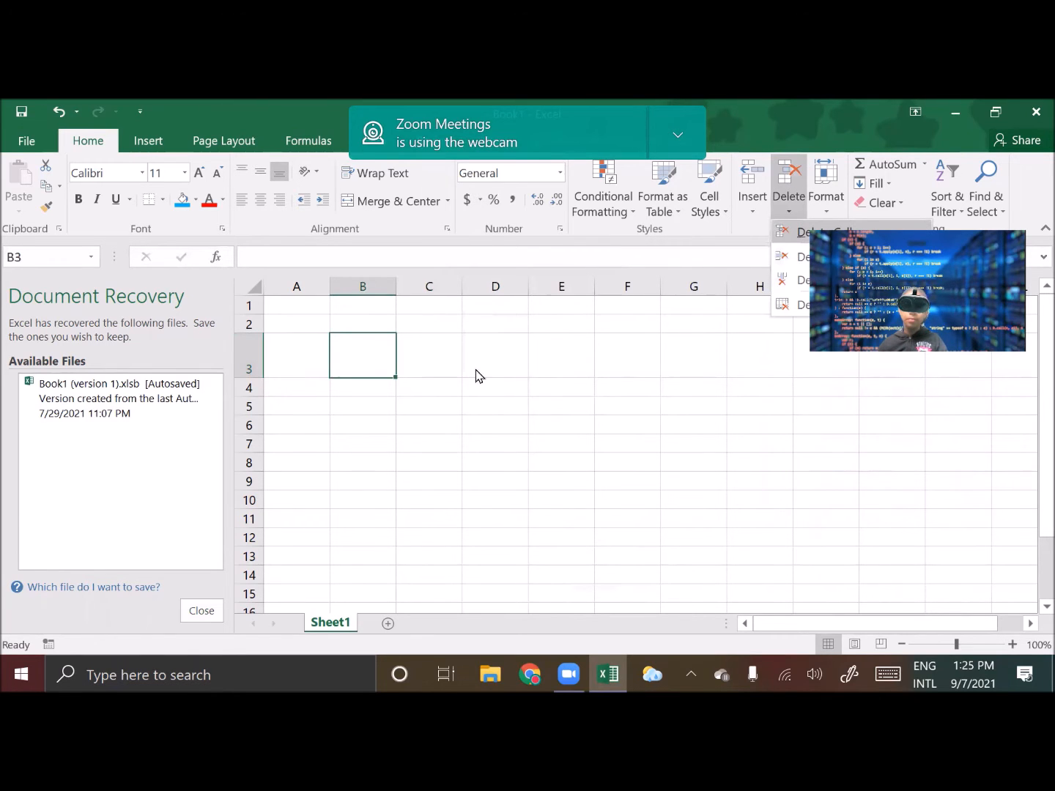
click(478, 429)
click(642, 438)
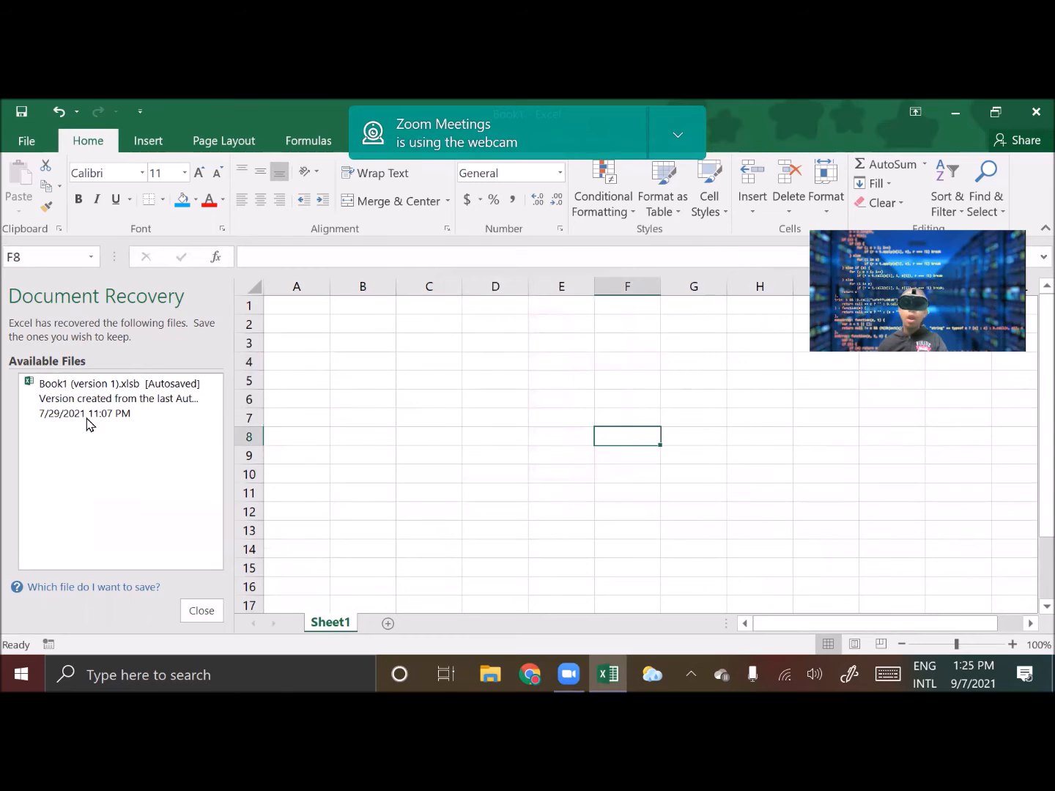
drag(307, 327, 915, 570)
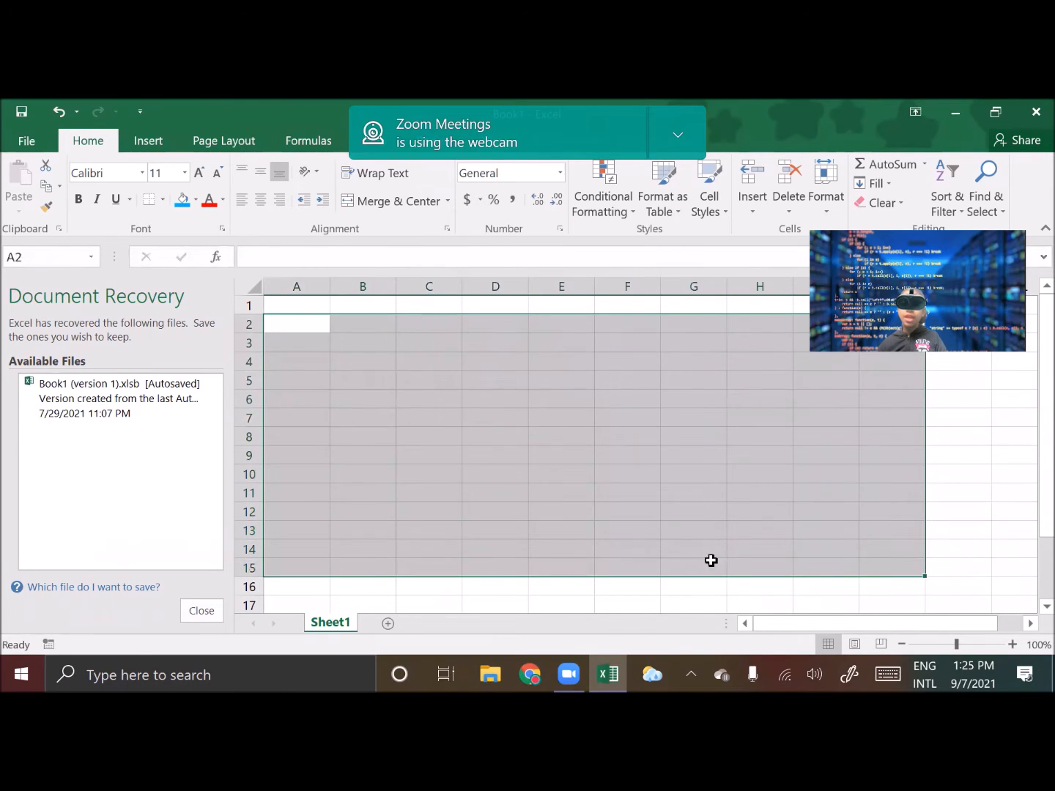
click(952, 512)
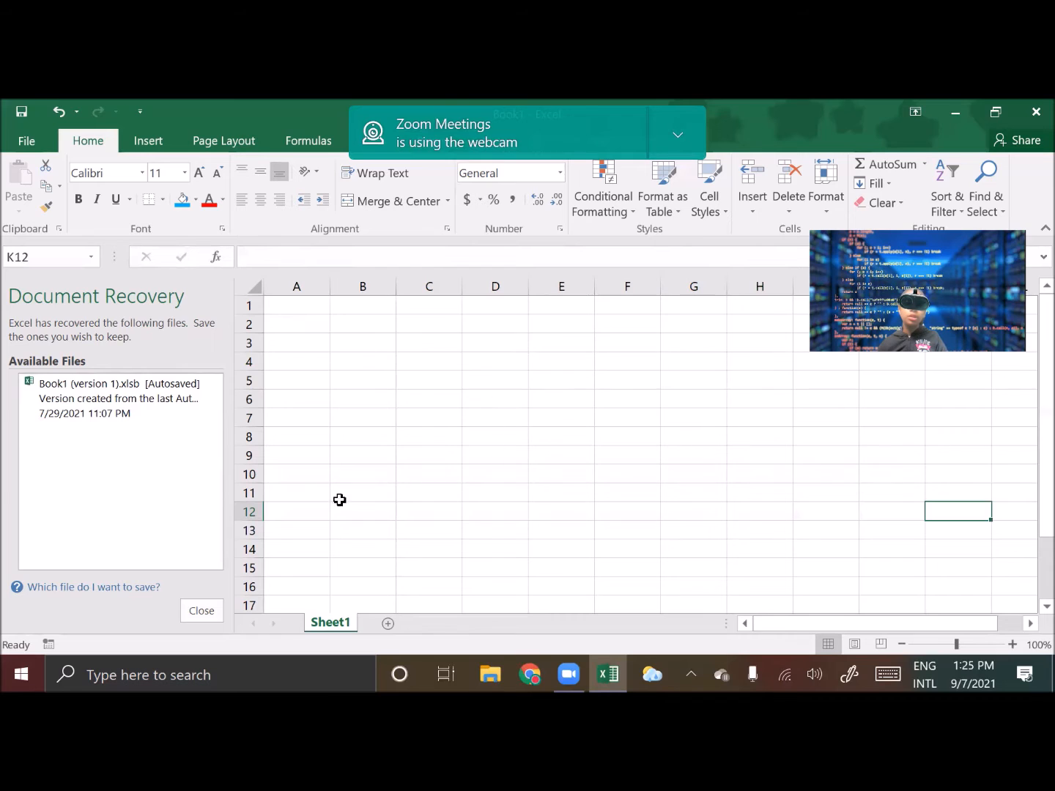
click(149, 140)
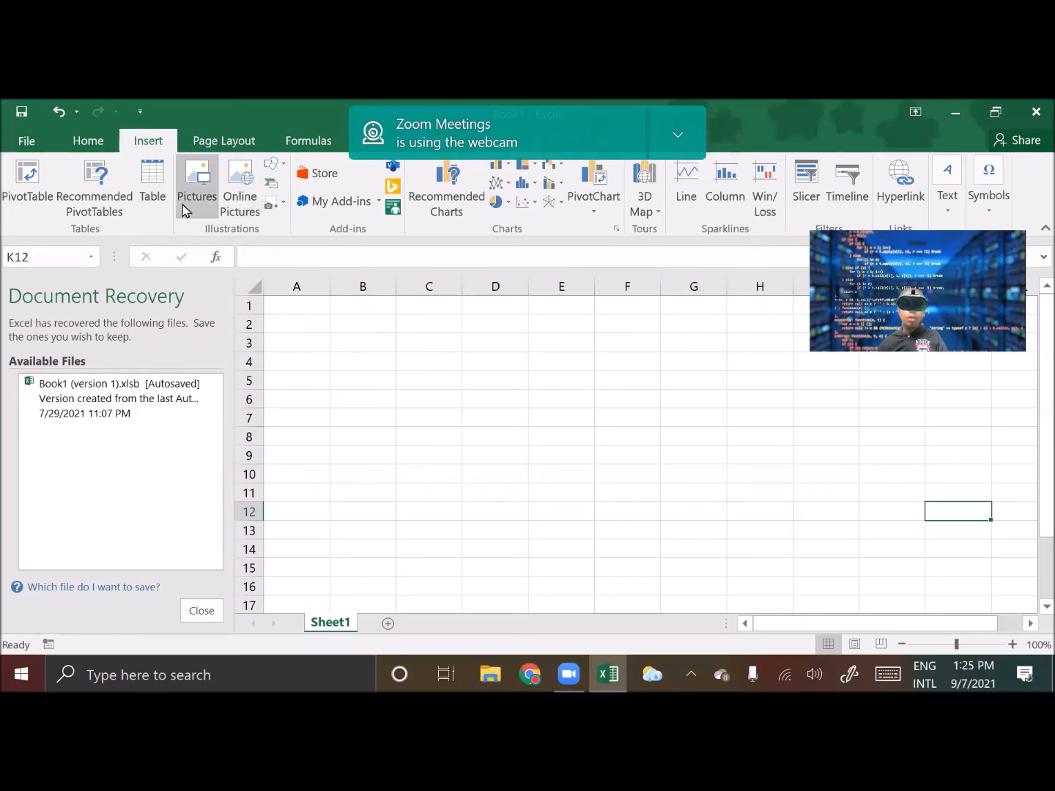
click(151, 192)
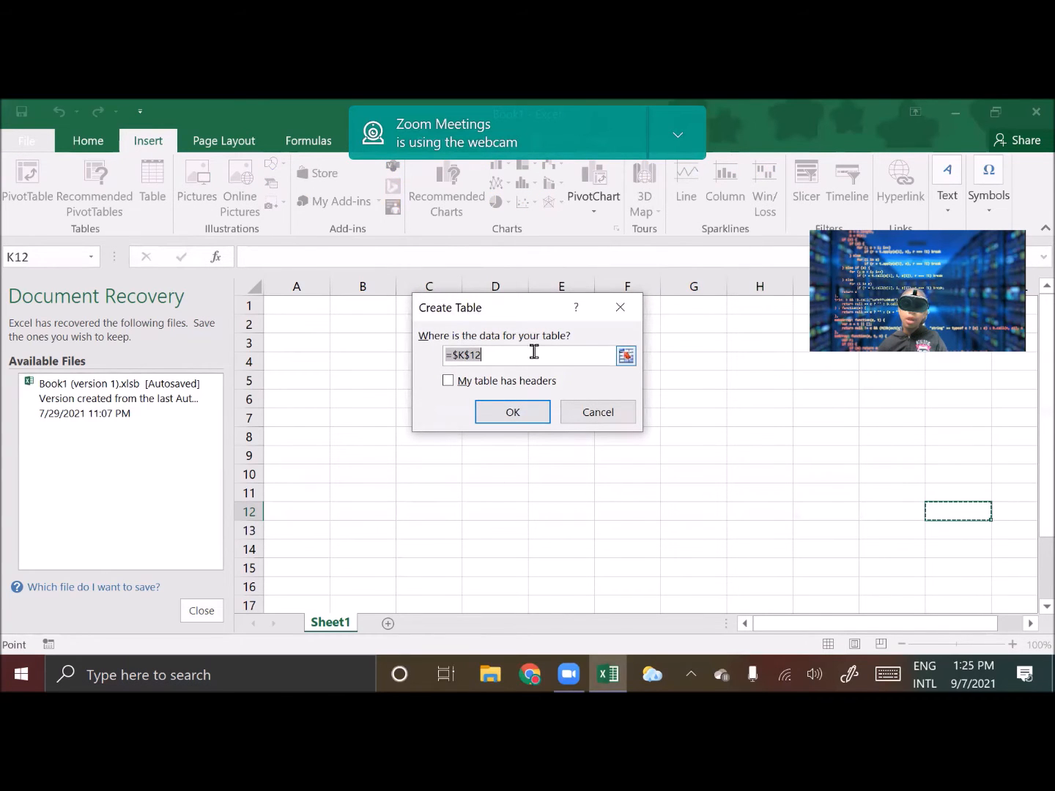
click(621, 308)
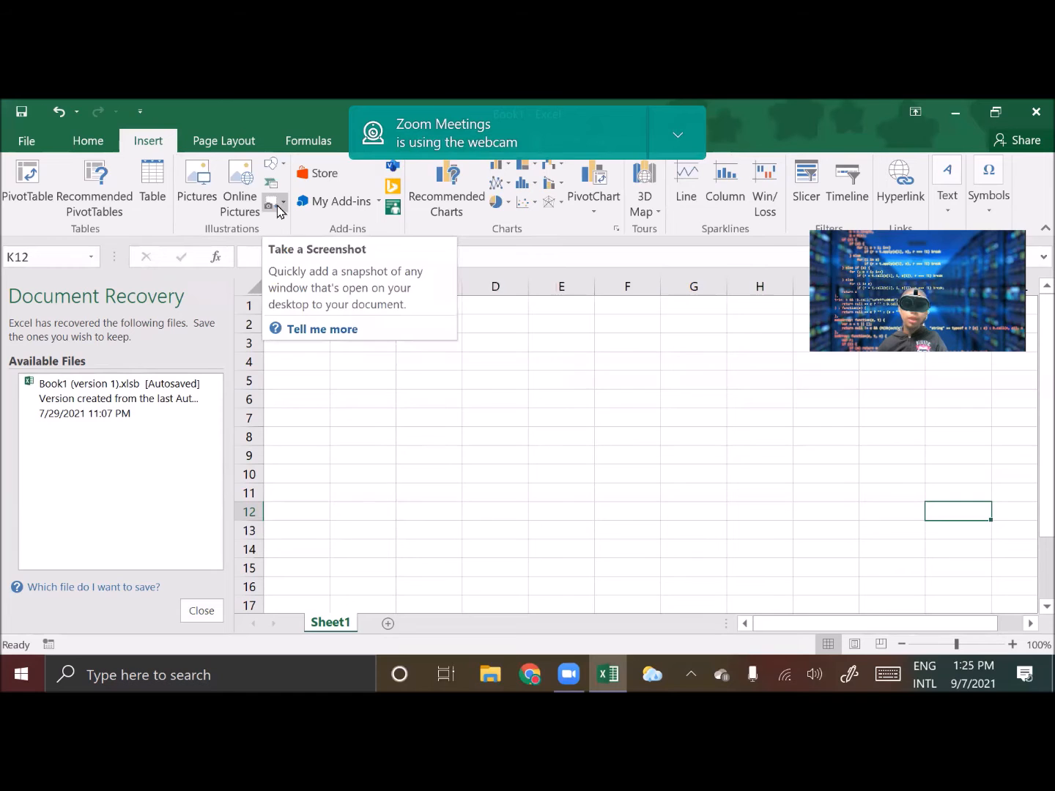
Insert the ocean picture from the computer's picture files into the sheet
click(209, 192)
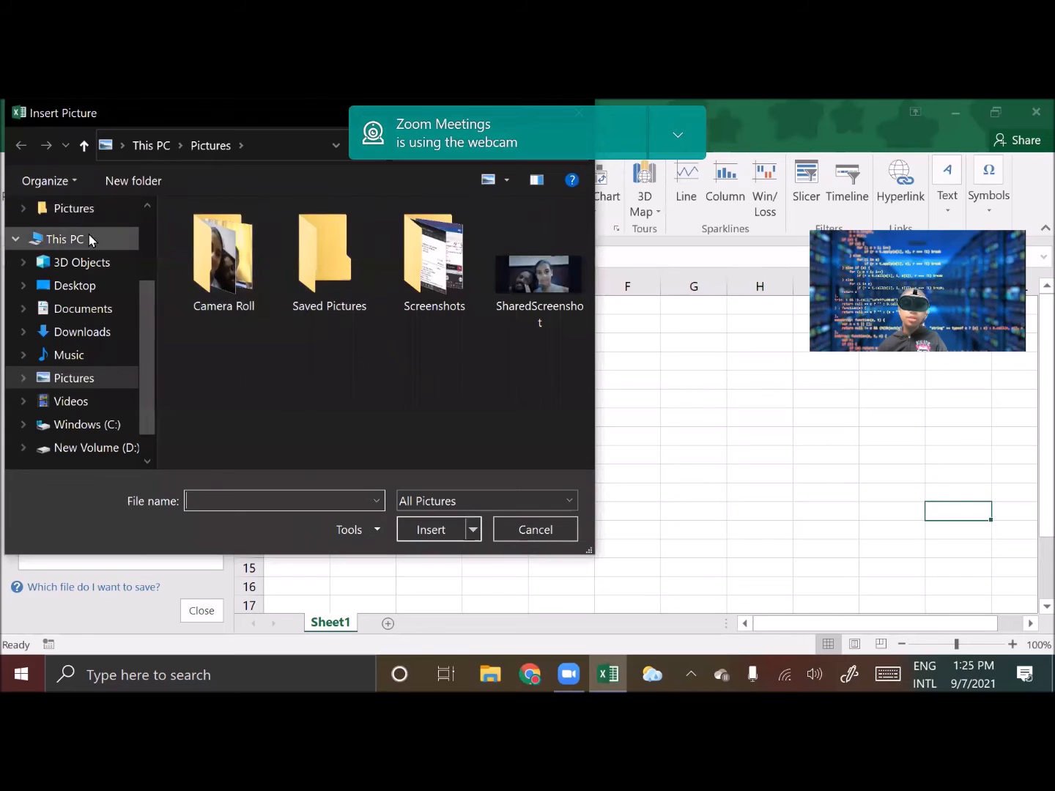
click(84, 212)
scroll(137, 287, up, 3)
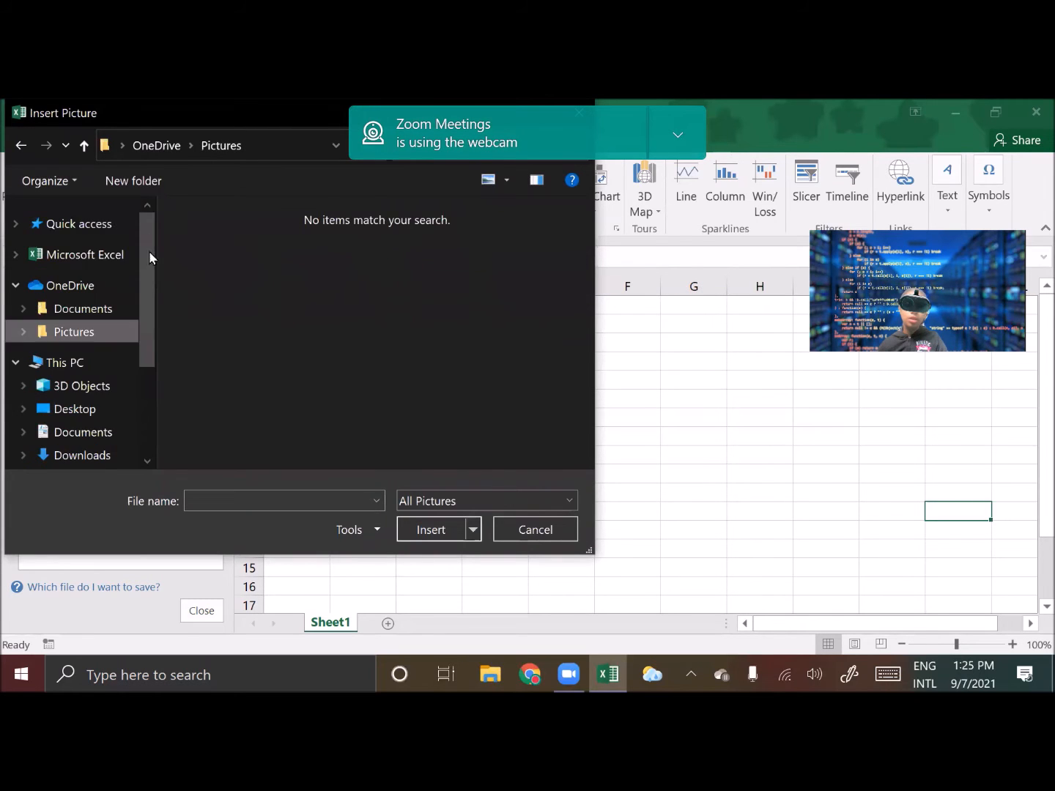
click(103, 226)
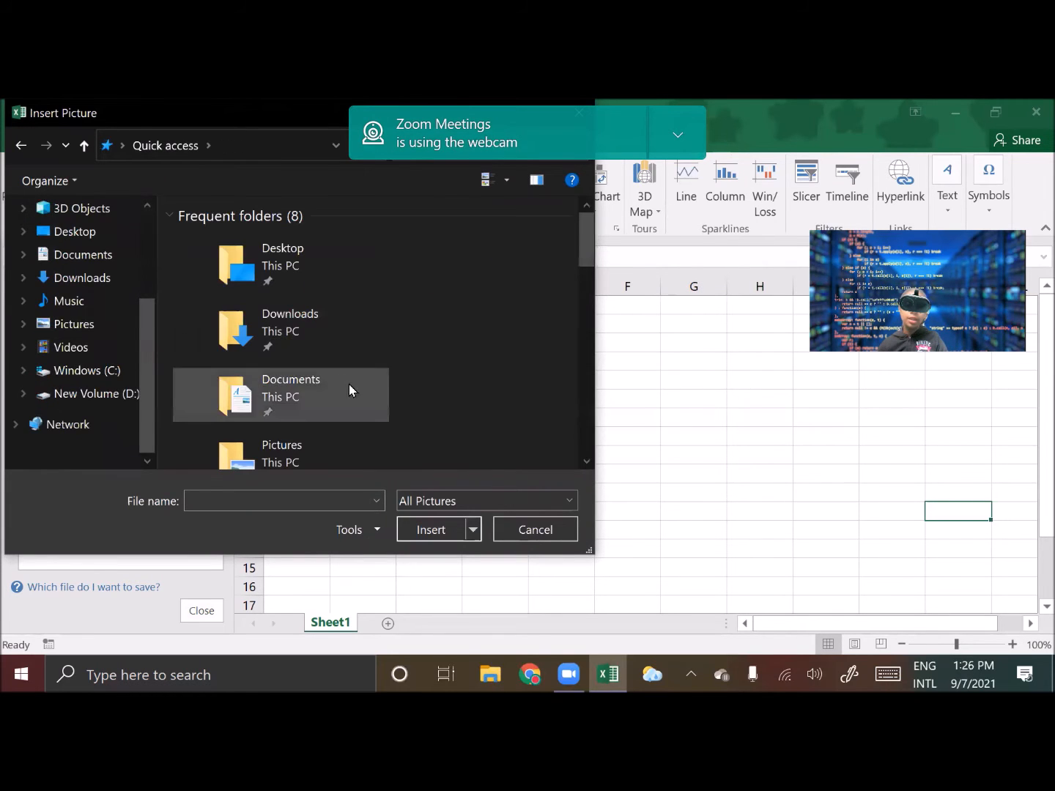
drag(584, 247, 584, 381)
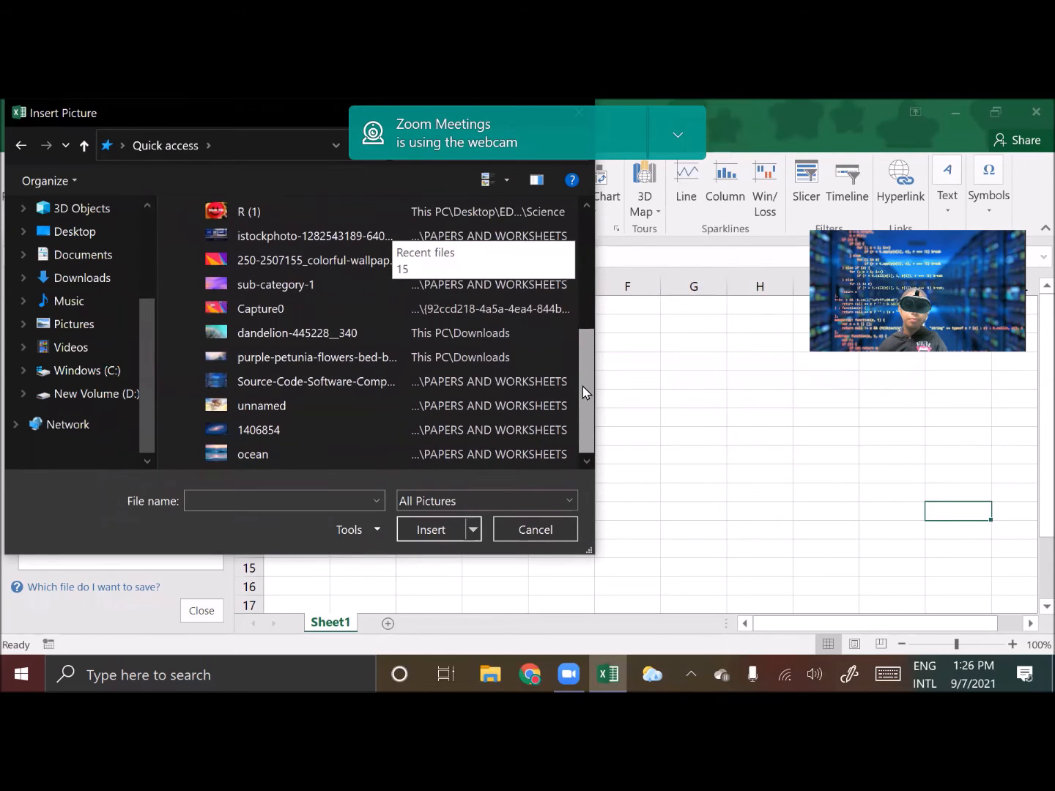
double_click(251, 453)
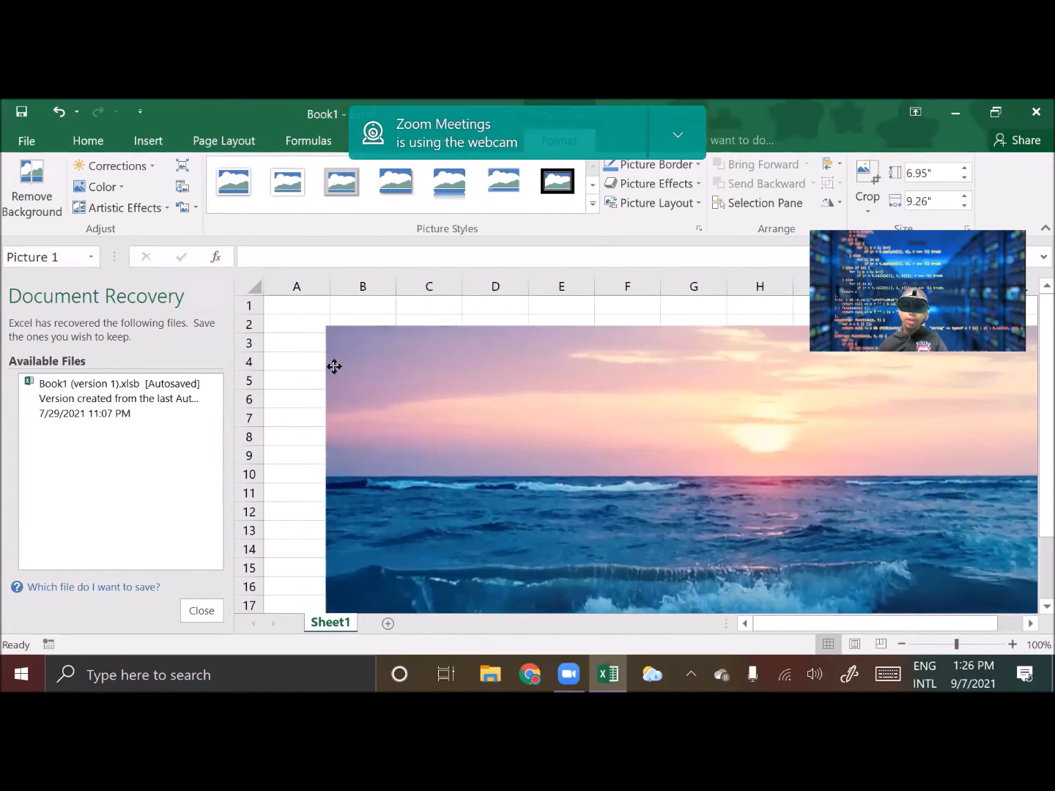
Resize the ocean picture to about 5.2 inches tall by 4.6 inches wide
ctrl+scroll(731, 440, down, 2)
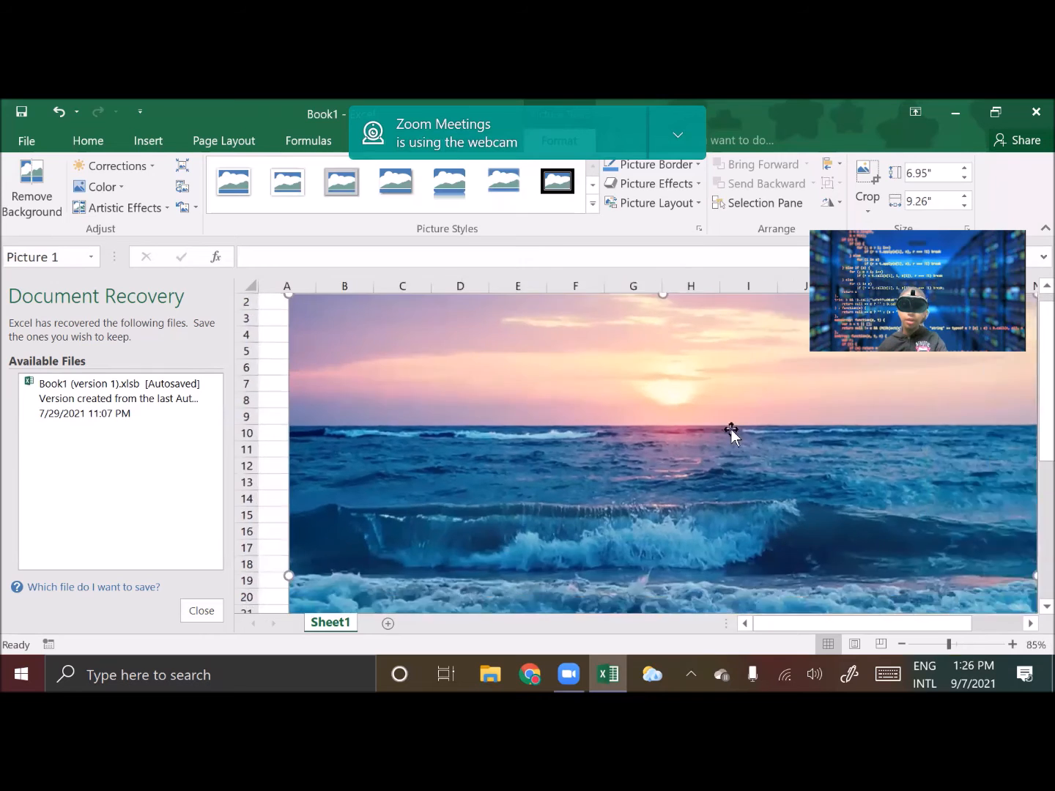
drag(871, 518, 685, 519)
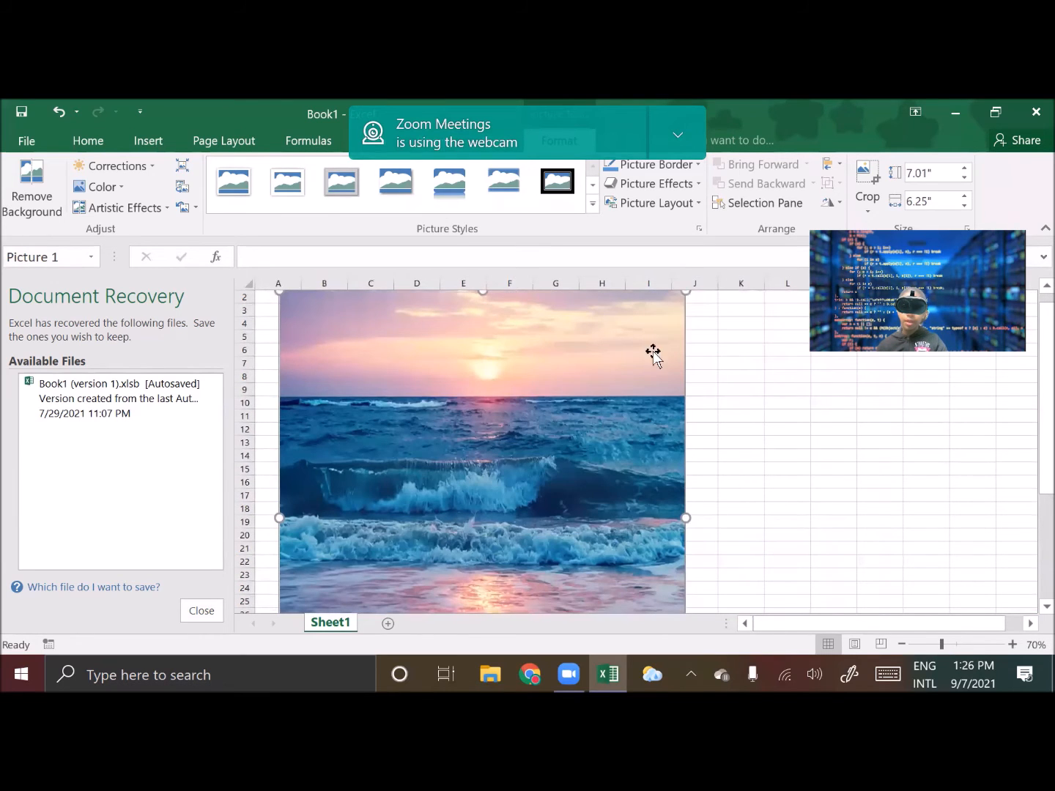
drag(686, 293, 580, 407)
drag(453, 533, 462, 430)
Crop the ocean picture to the 5:3 landscape aspect ratio
click(867, 185)
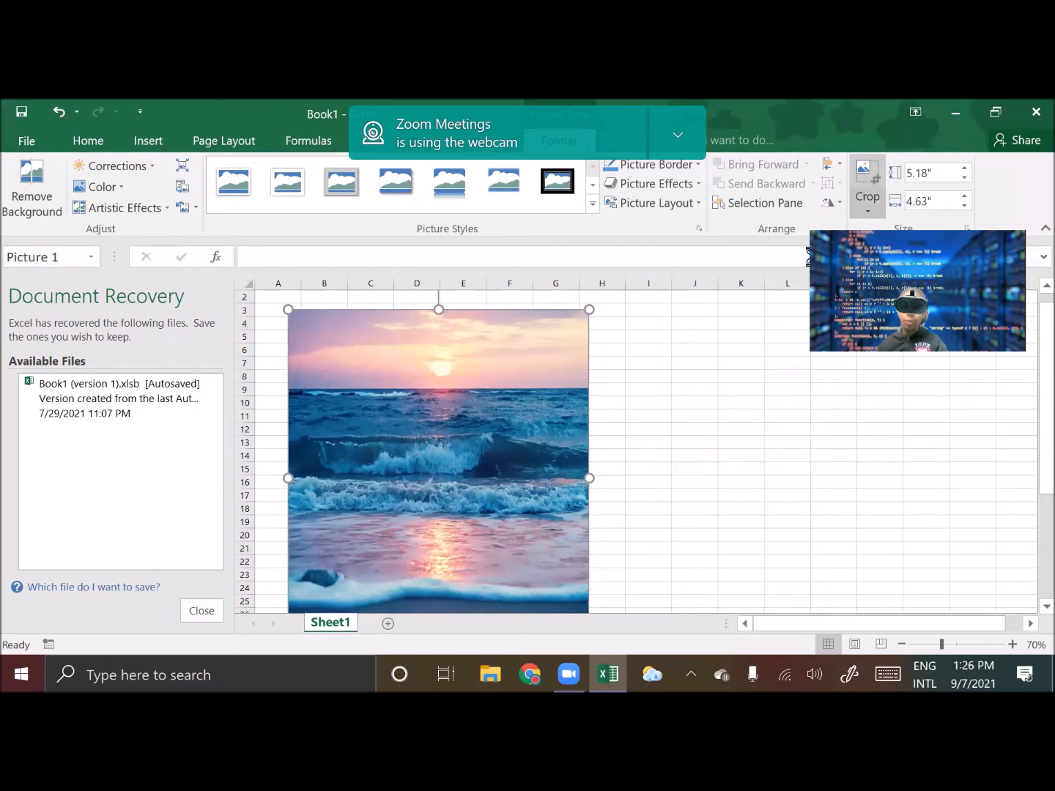
click(879, 204)
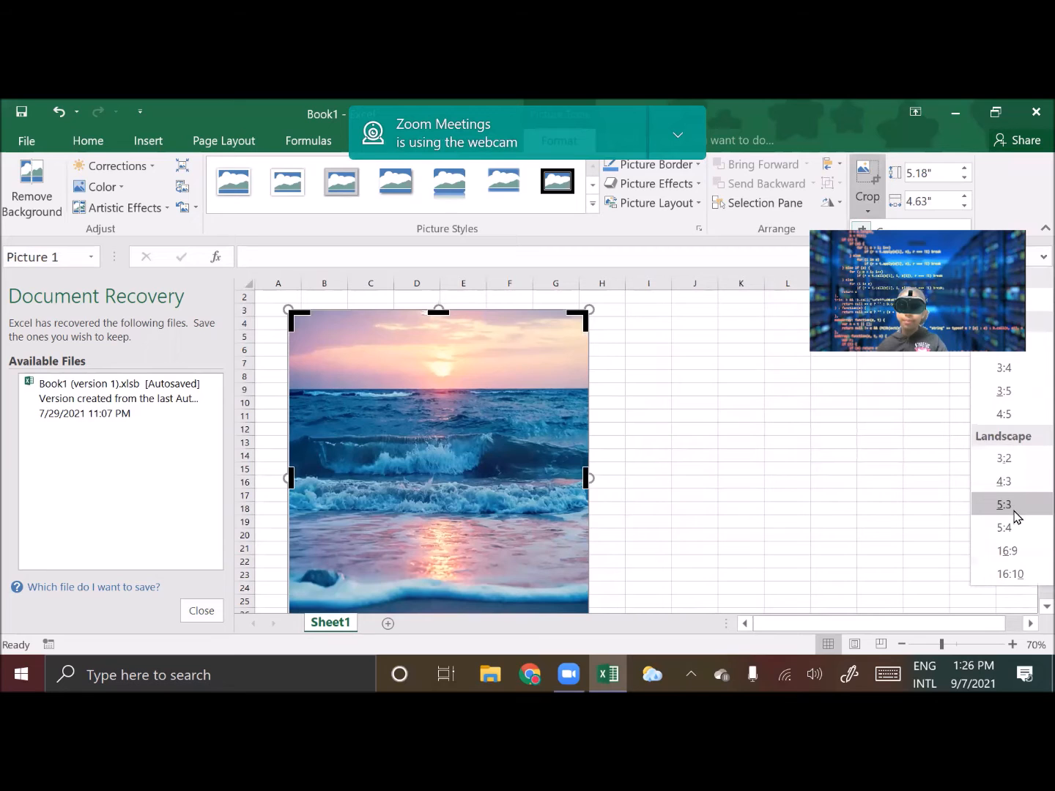
click(1017, 533)
click(739, 548)
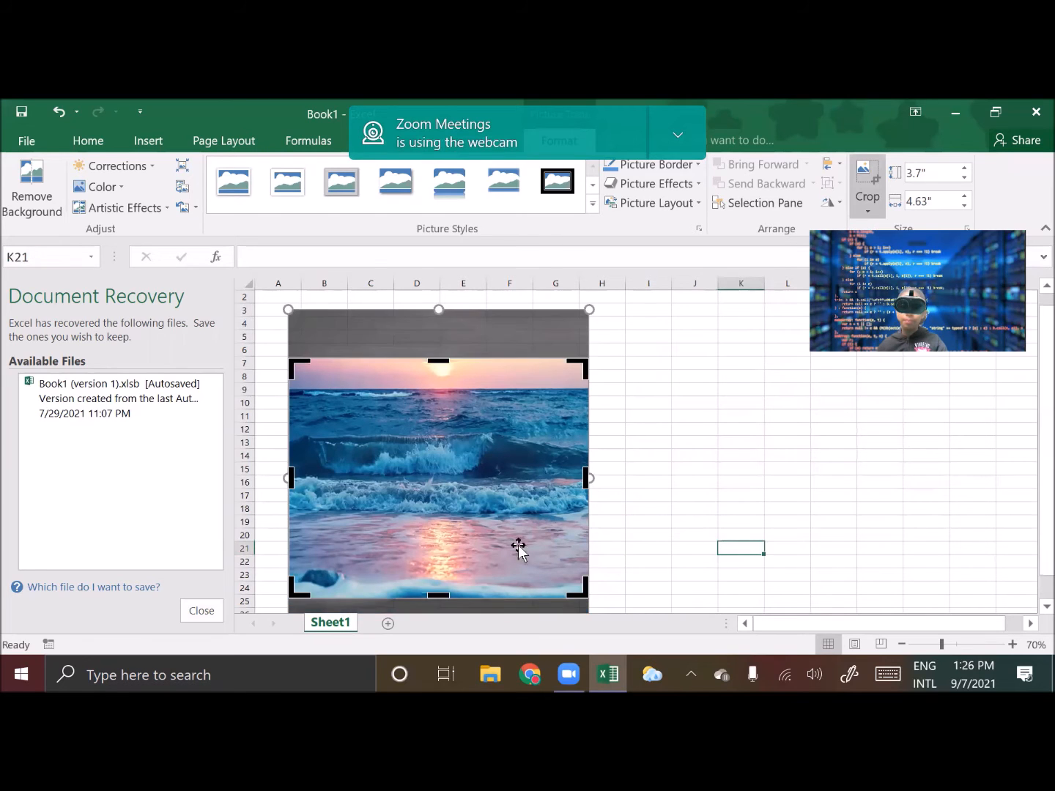
click(459, 511)
click(617, 482)
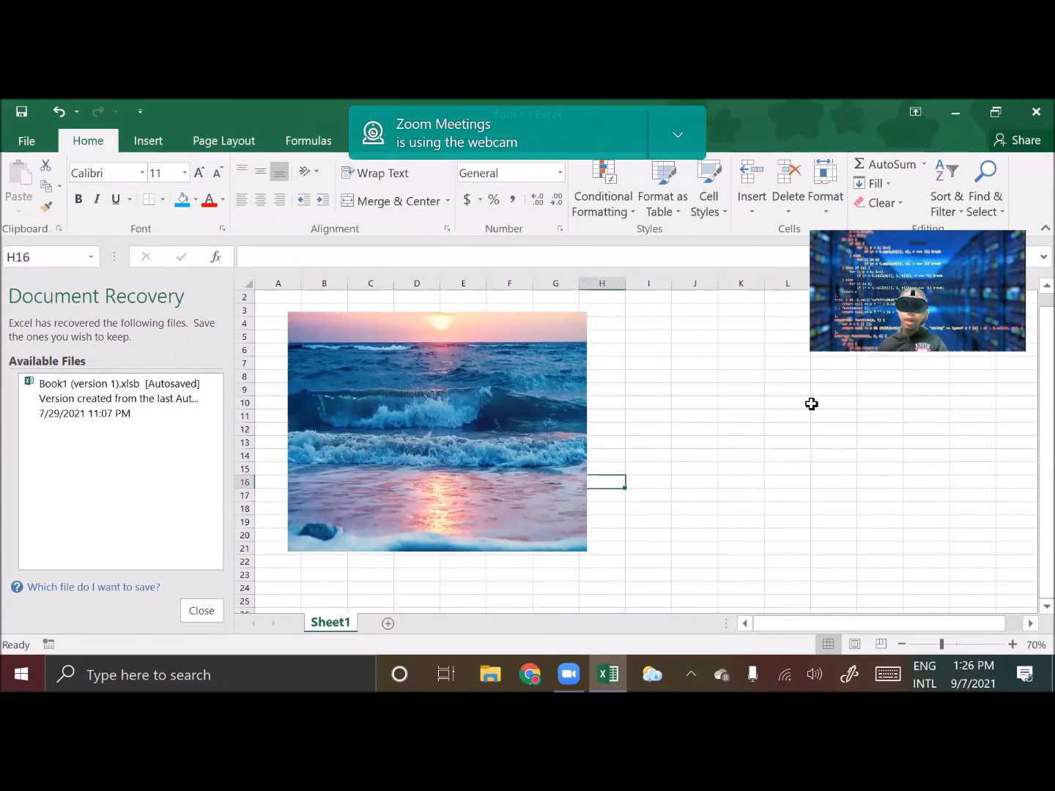
Apply a shadowed picture style to the ocean picture and shift it slightly up and left
click(463, 392)
click(675, 404)
click(411, 381)
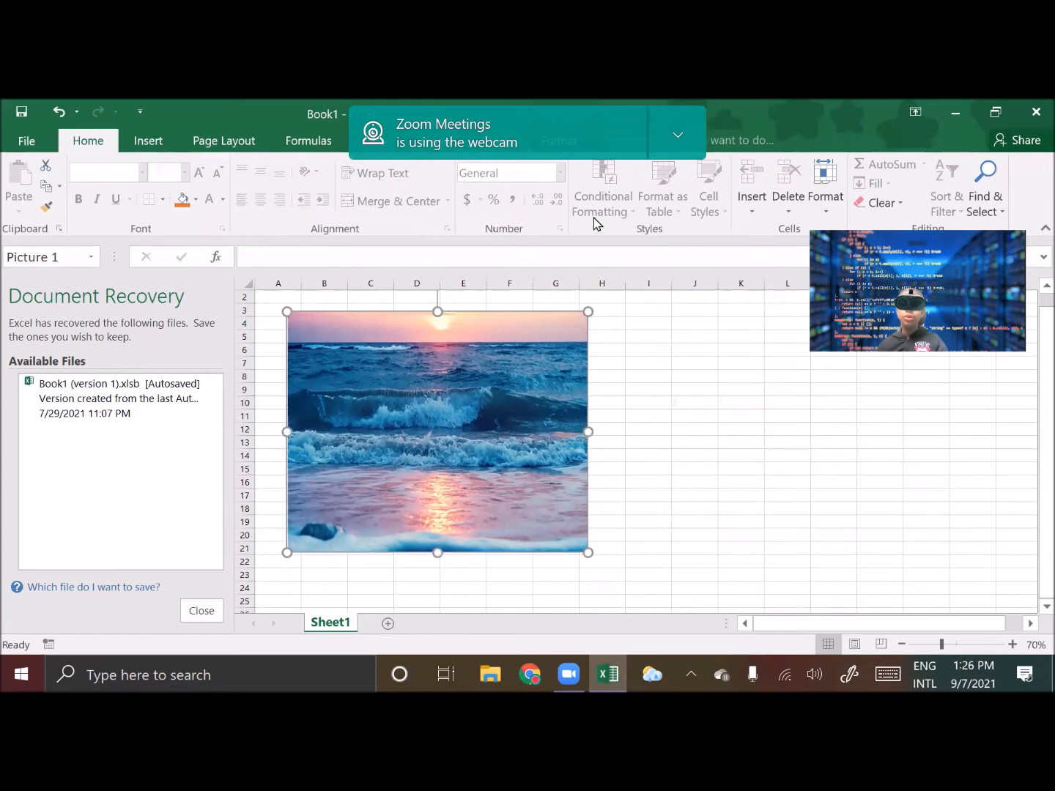
click(678, 135)
click(690, 176)
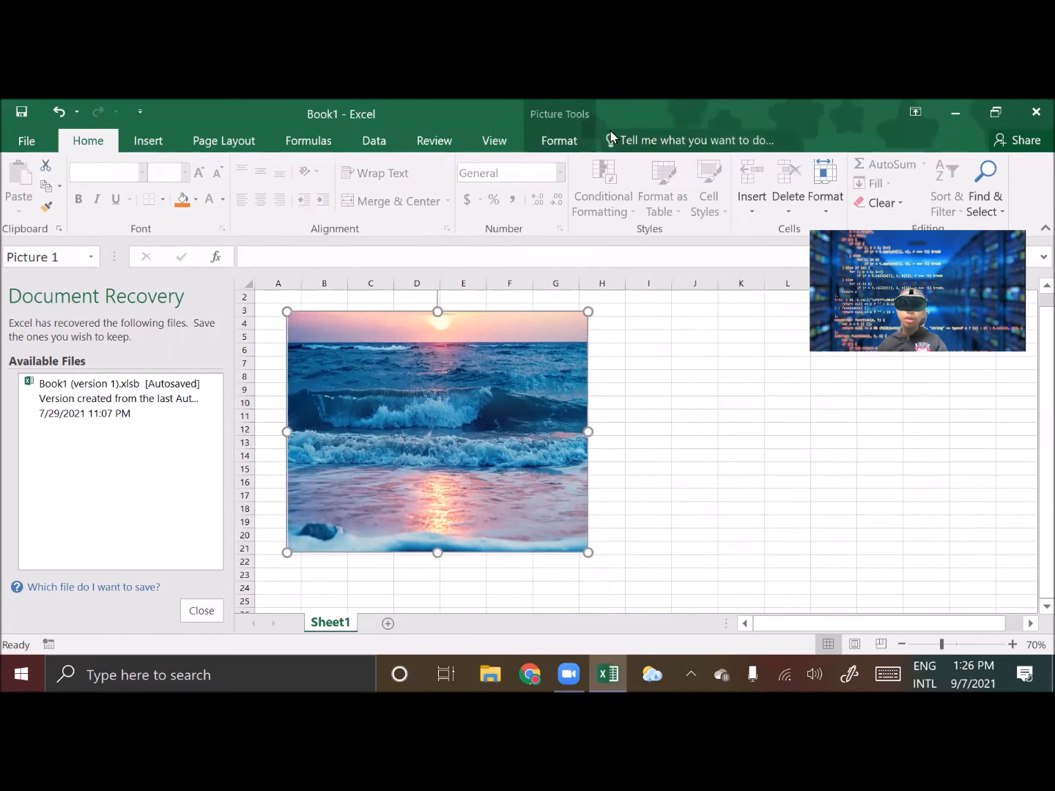
click(561, 140)
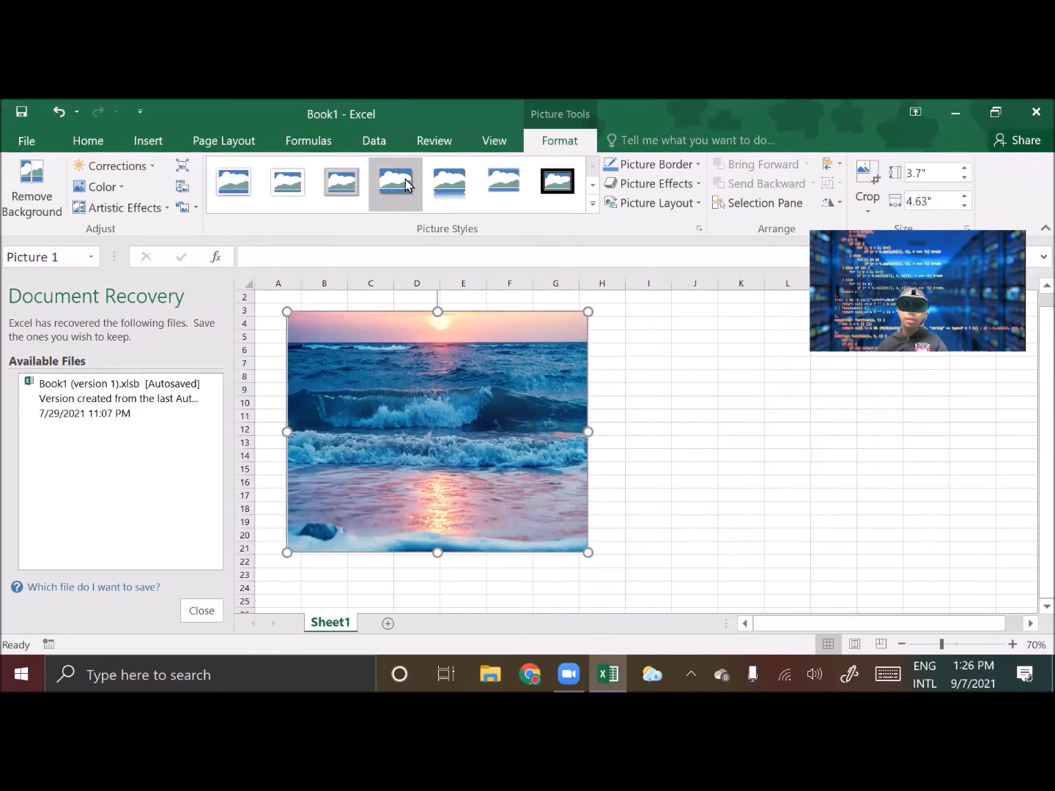
click(412, 201)
click(708, 459)
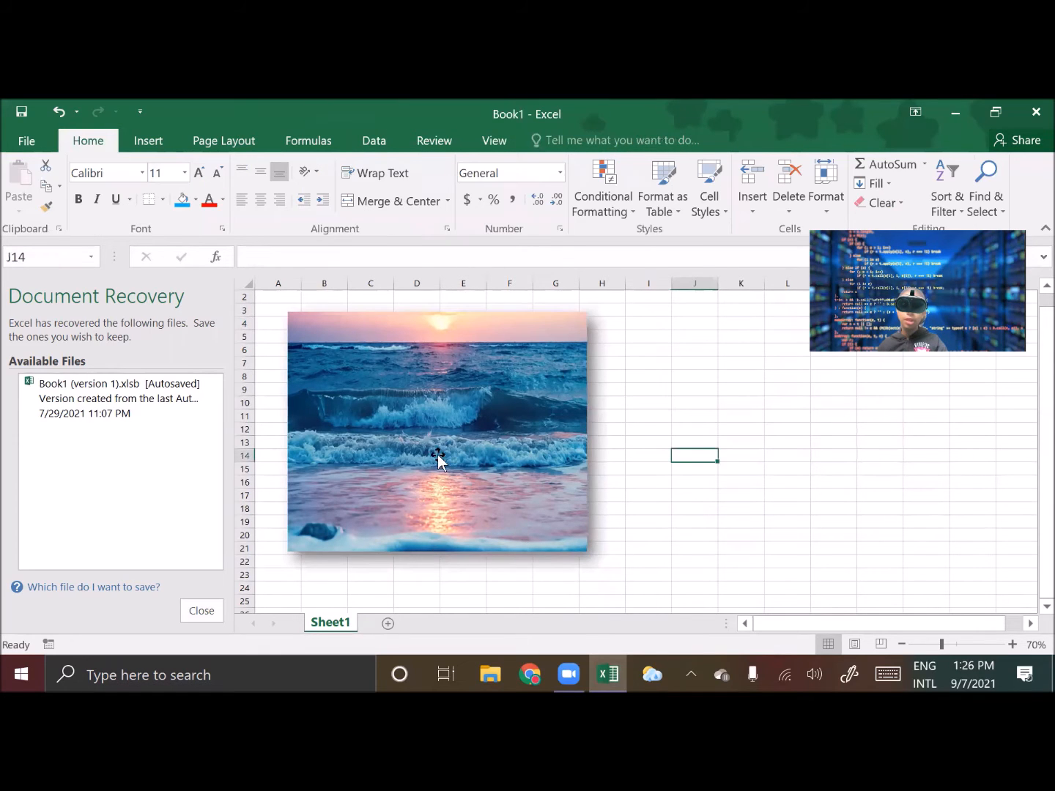
drag(436, 459, 419, 449)
click(681, 451)
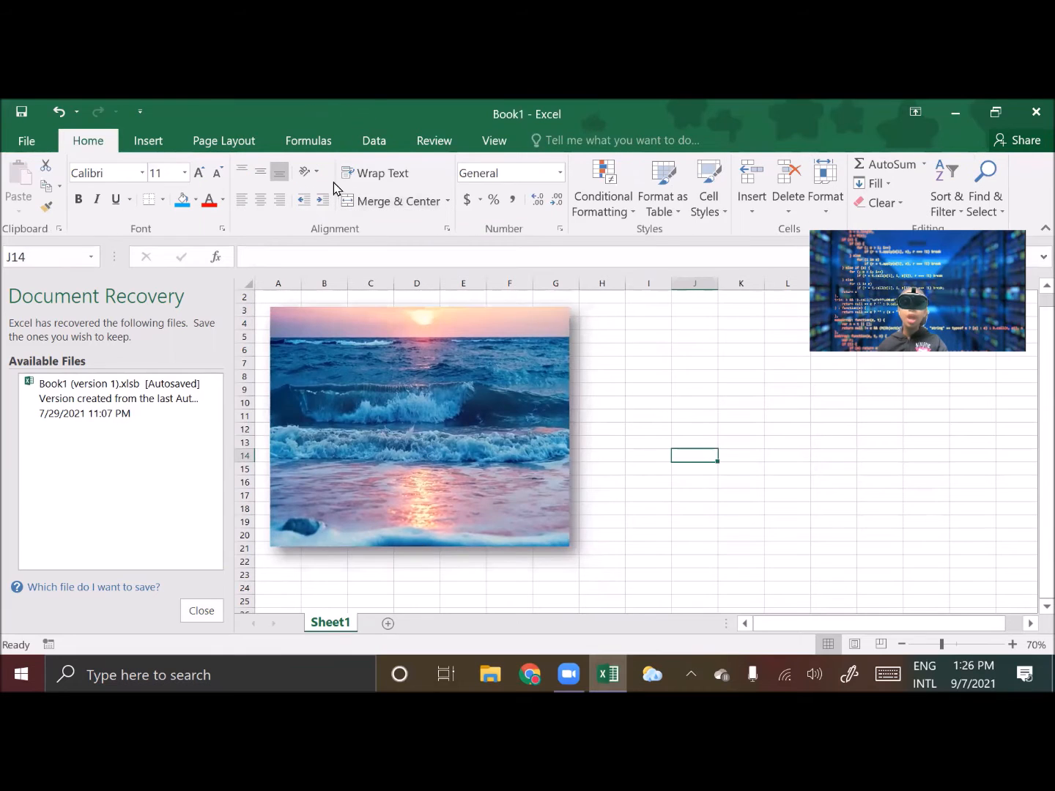
Search online images for FLOWER and insert the white daisy picture
click(150, 142)
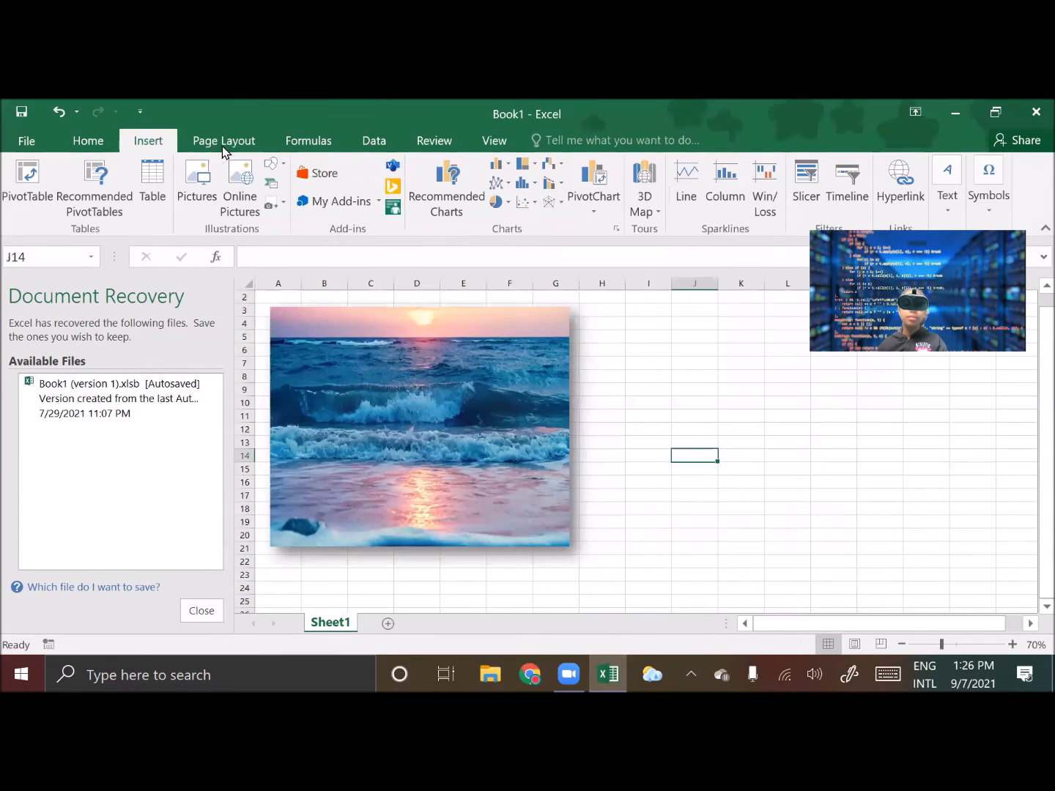
click(239, 193)
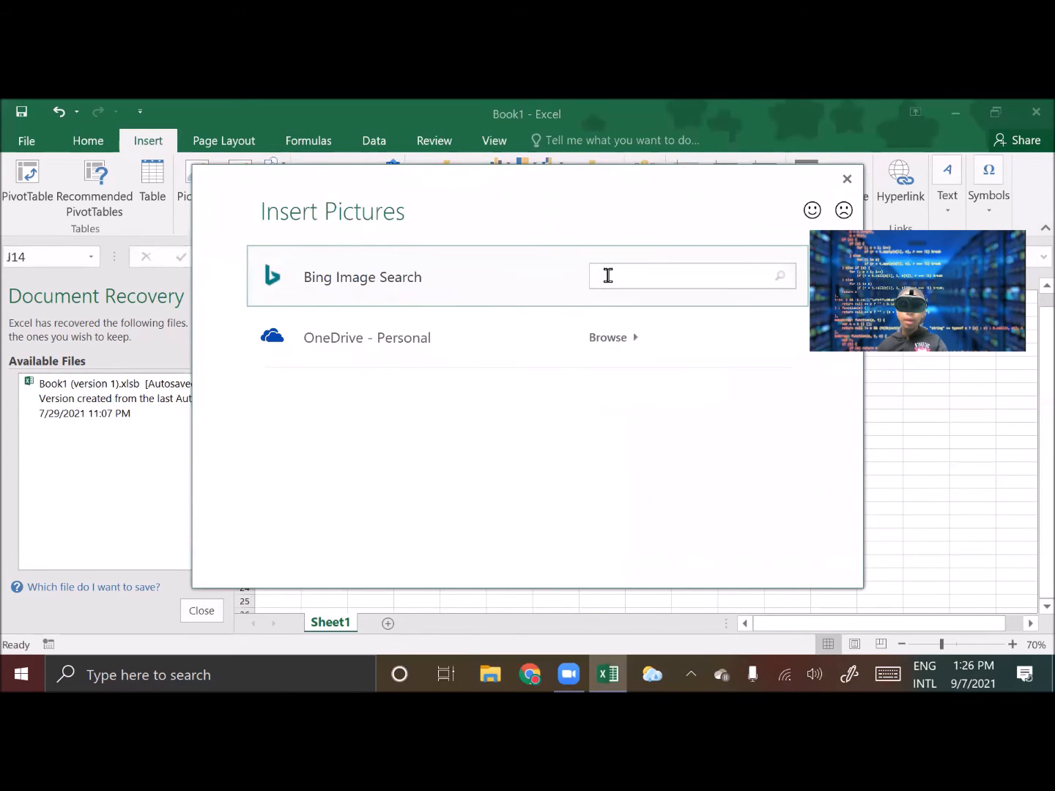
click(608, 276)
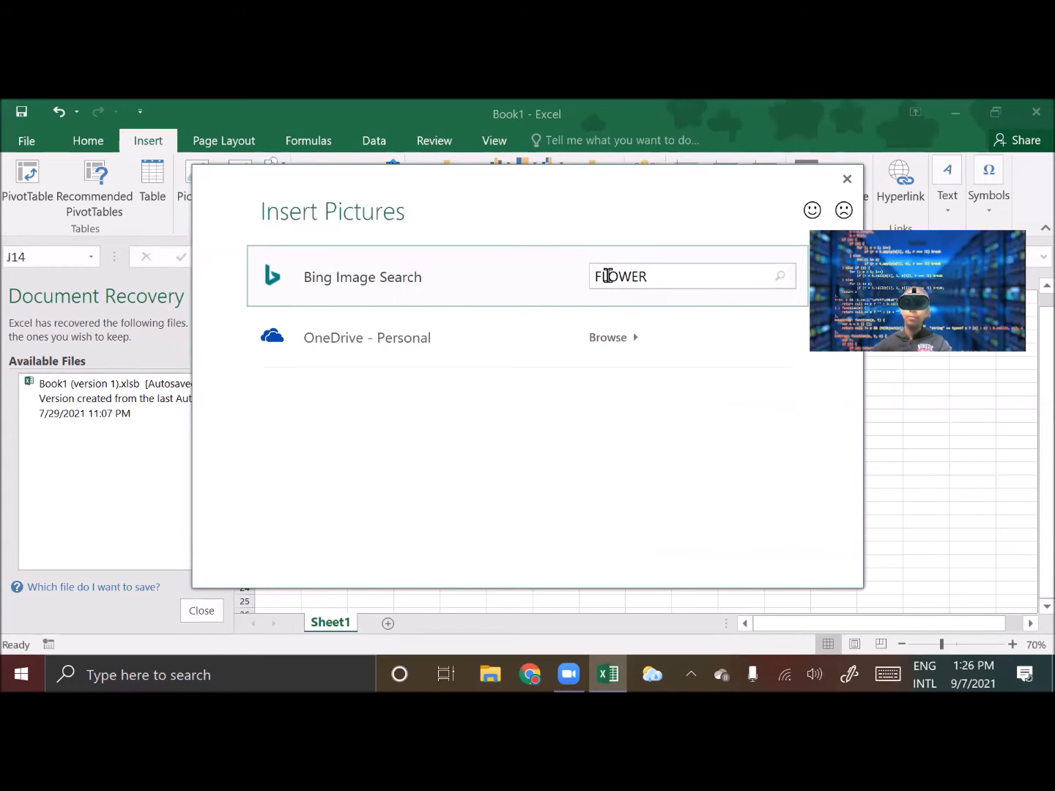
key(Return)
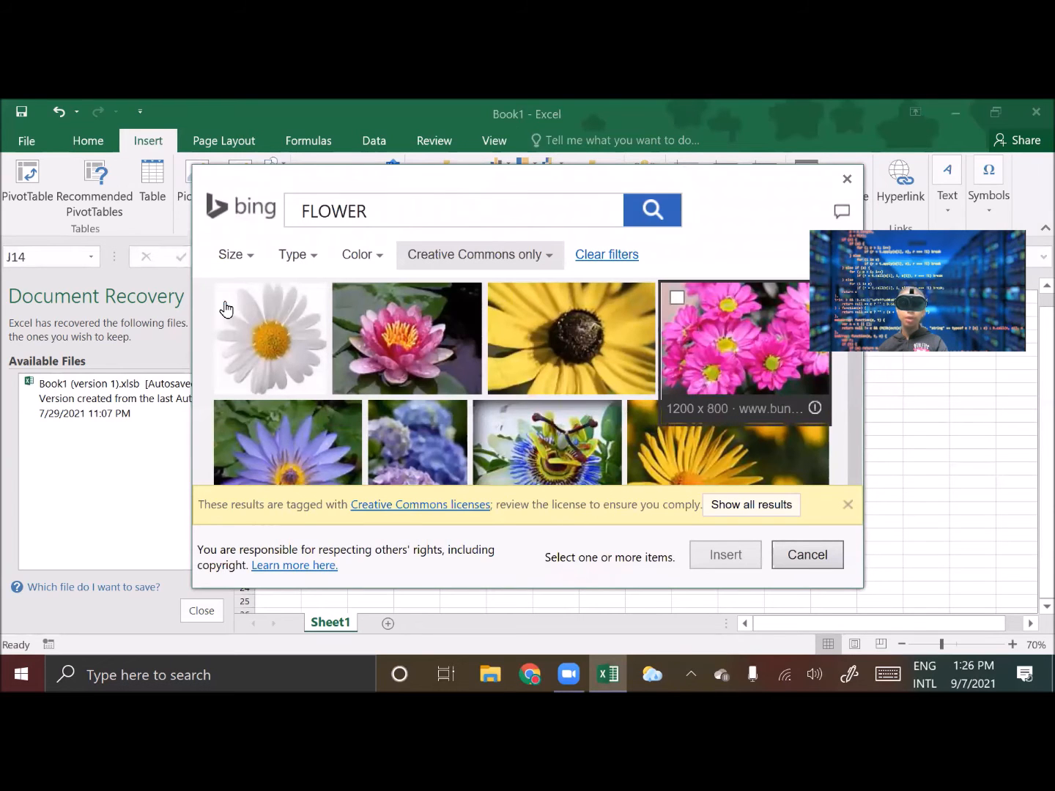
click(228, 311)
click(741, 559)
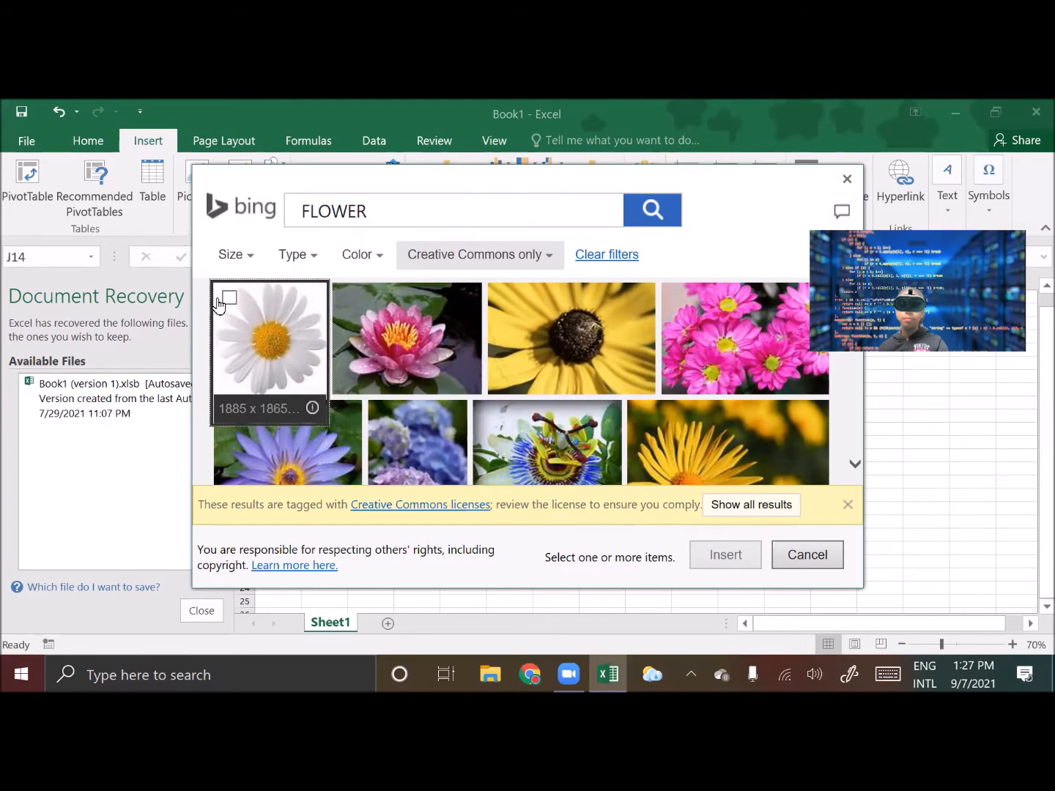
double_click(247, 307)
Shrink the daisy to about 2.3 inches square and place it over the ocean picture's top-right corner
drag(768, 511, 695, 433)
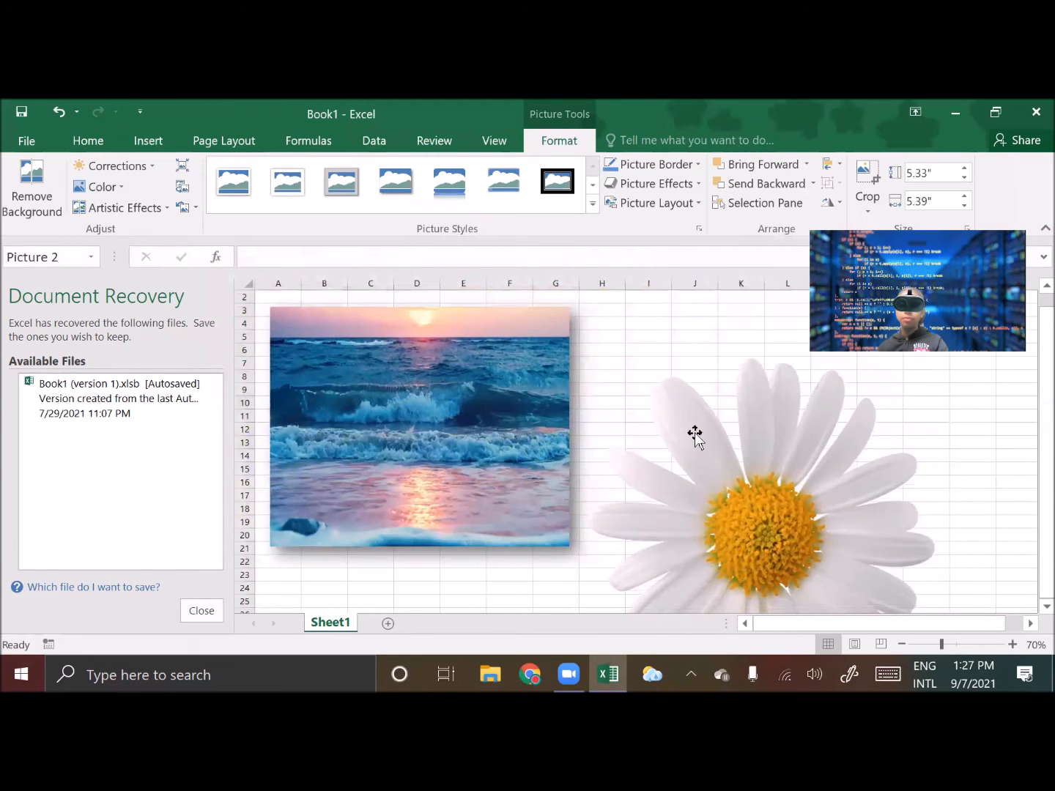
drag(885, 546, 653, 475)
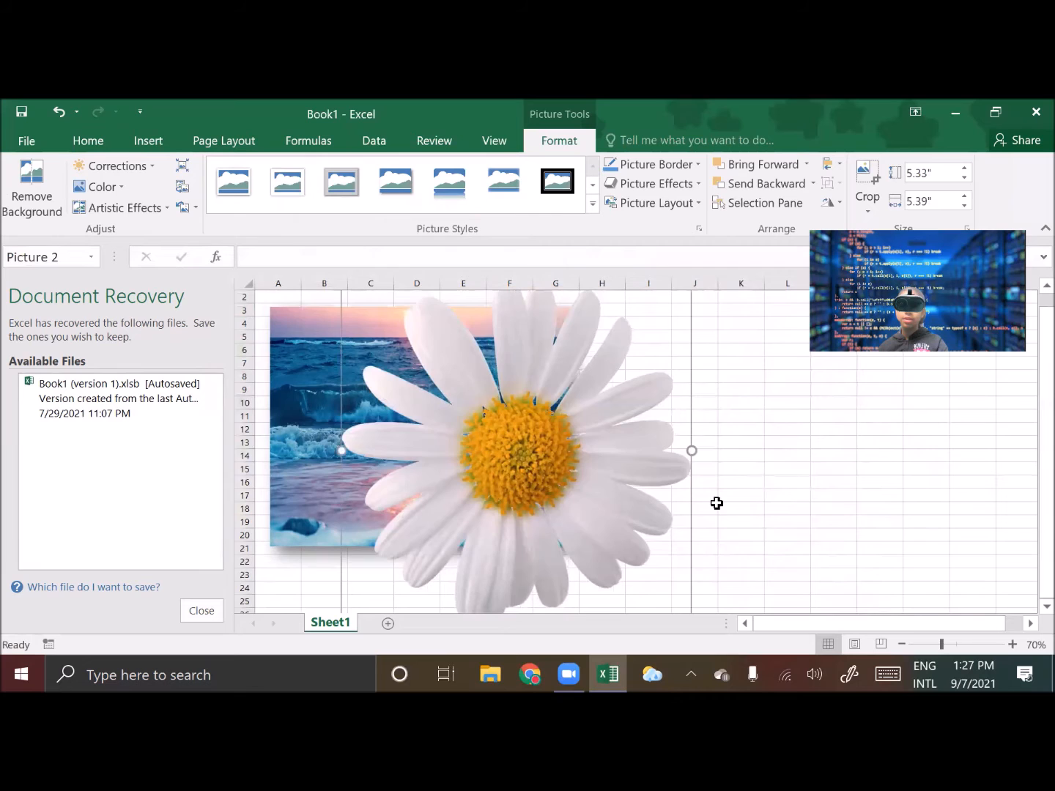
scroll(716, 503, up, 1)
drag(688, 294, 616, 315)
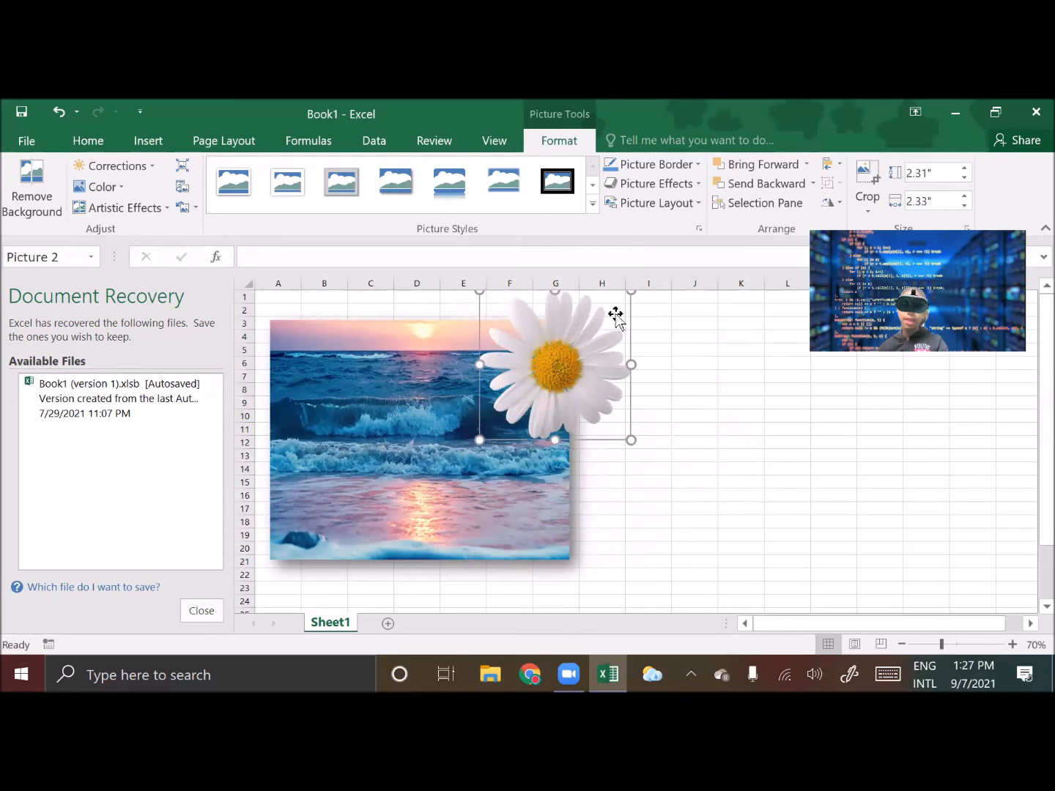
drag(584, 388, 562, 438)
drag(603, 354, 584, 338)
click(695, 416)
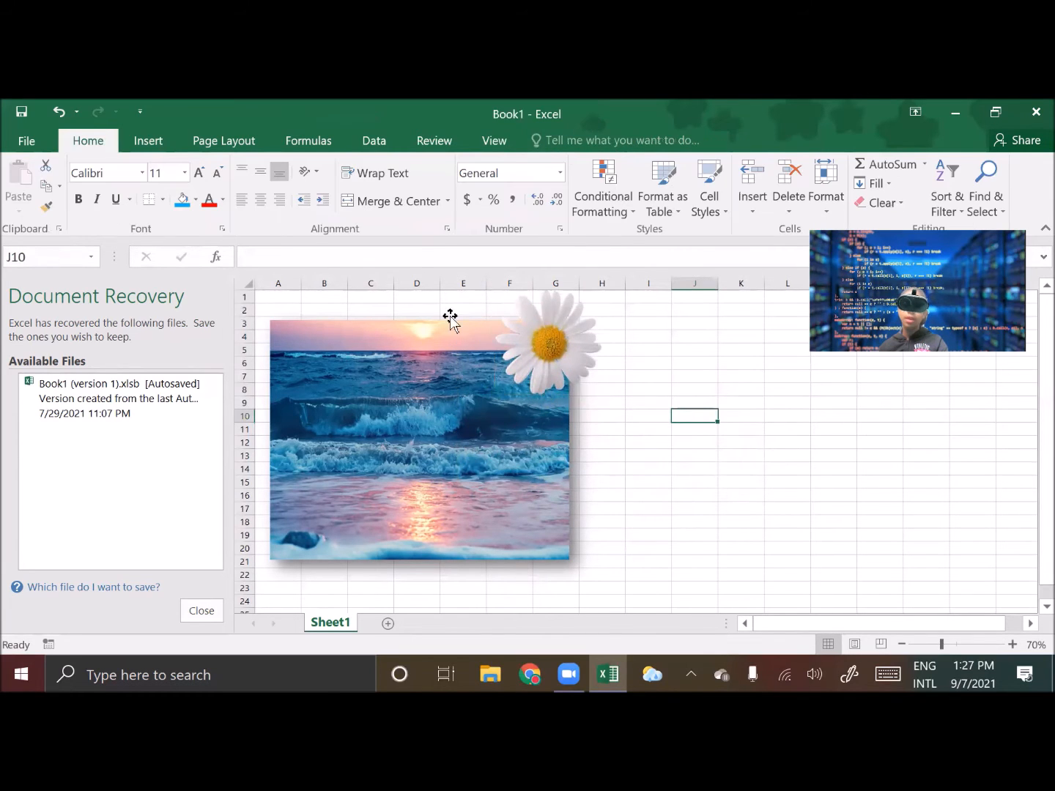
Draw a heart shape about 1.6 by 1.9 inches to the right of the pictures
click(149, 147)
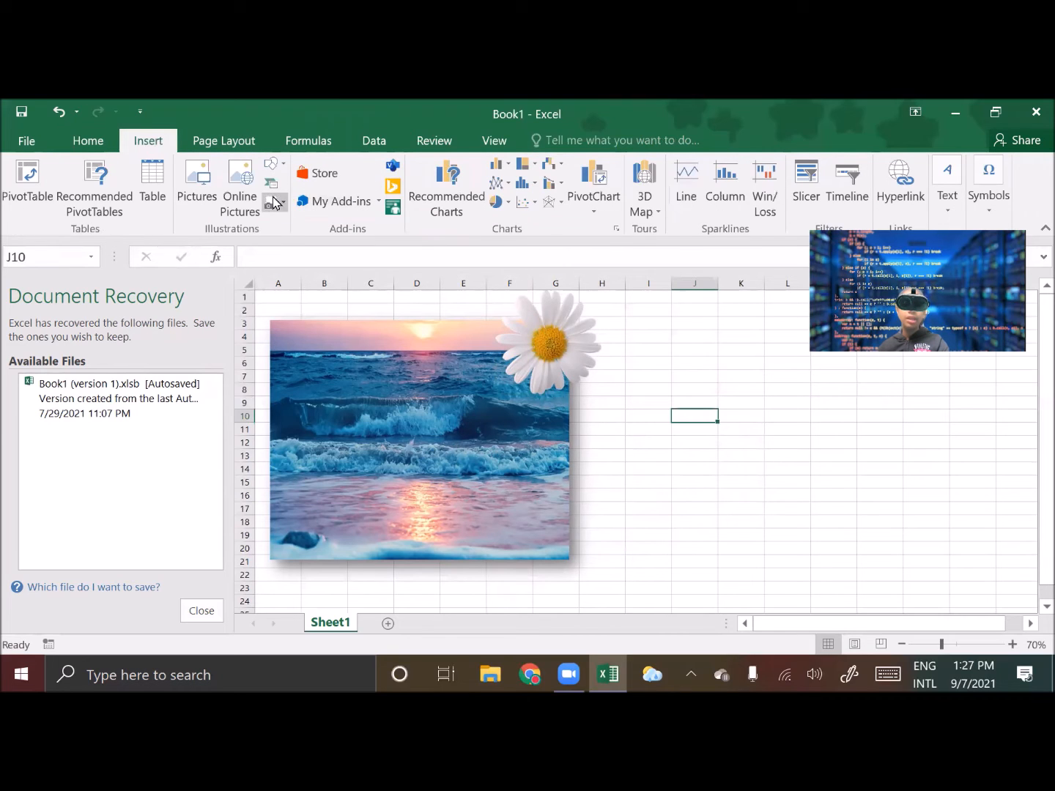
click(271, 162)
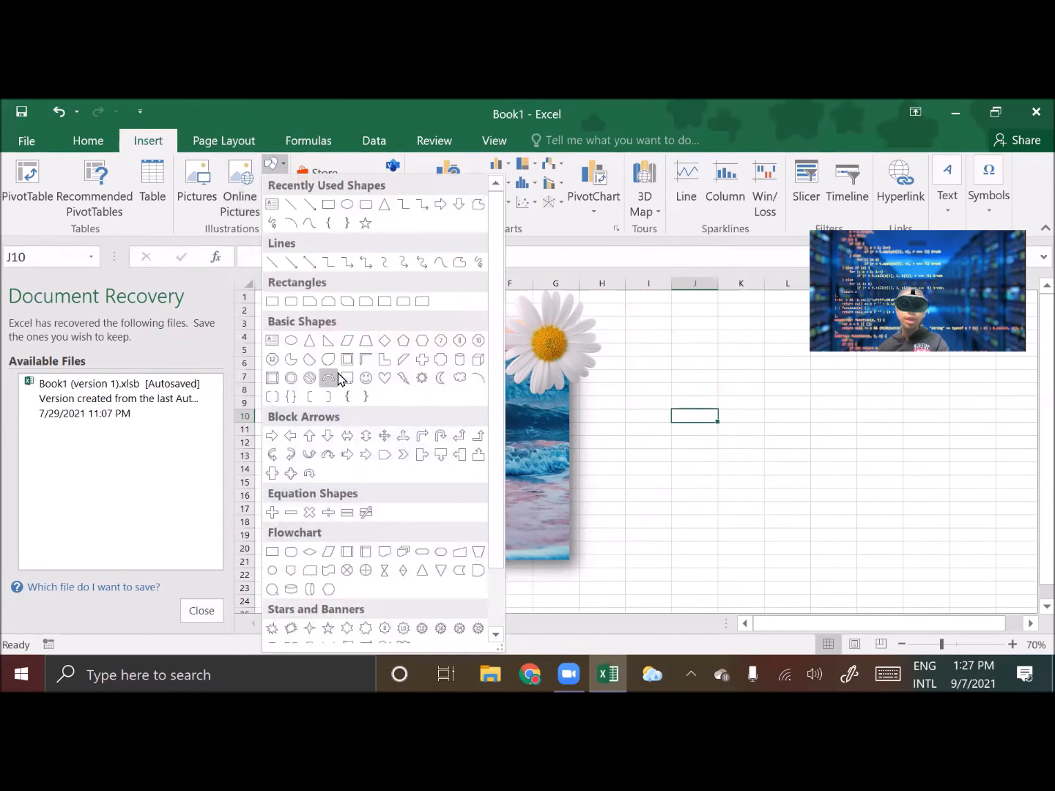
click(383, 378)
mouse_move(639, 394)
mouse_down()
mouse_move(758, 483)
mouse_move(760, 499)
mouse_up()
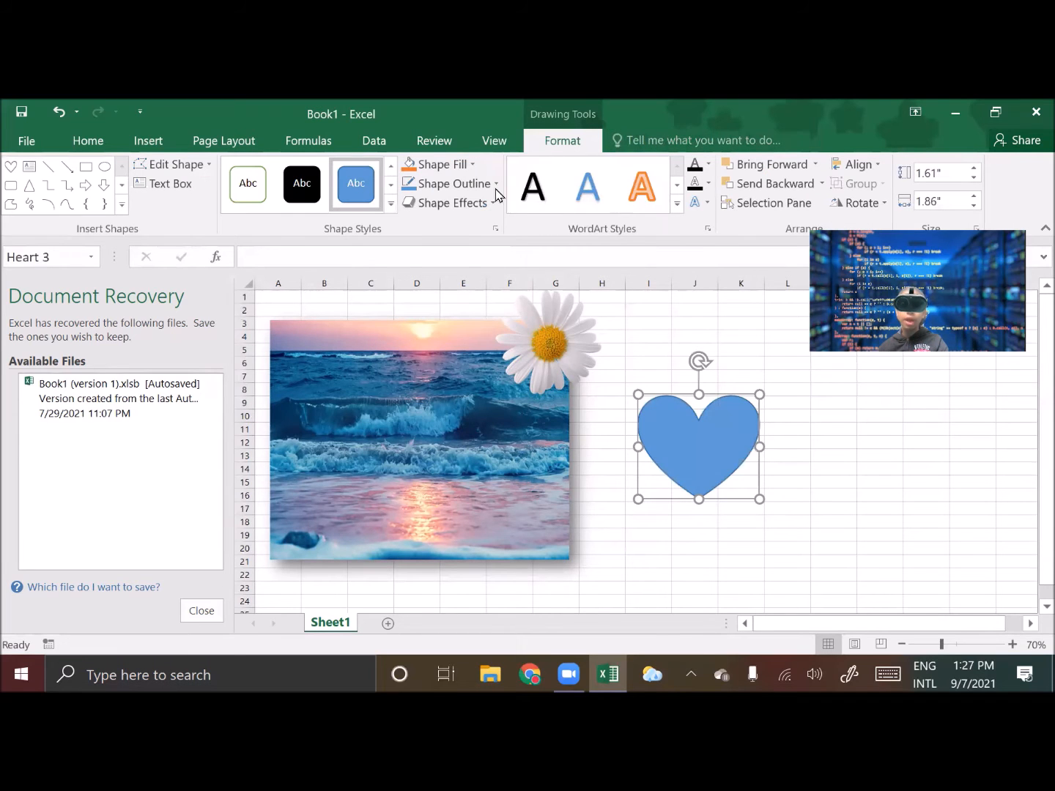
Fill the heart shape red and give it a thicker outline
click(469, 164)
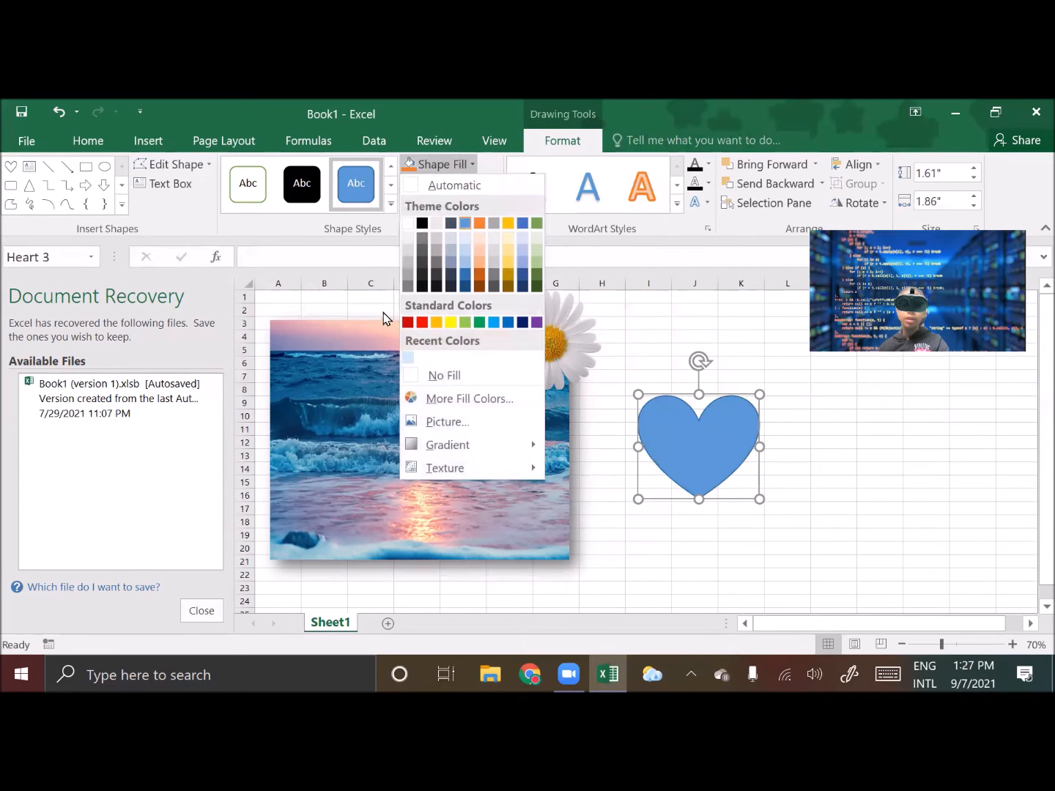
click(425, 324)
click(447, 183)
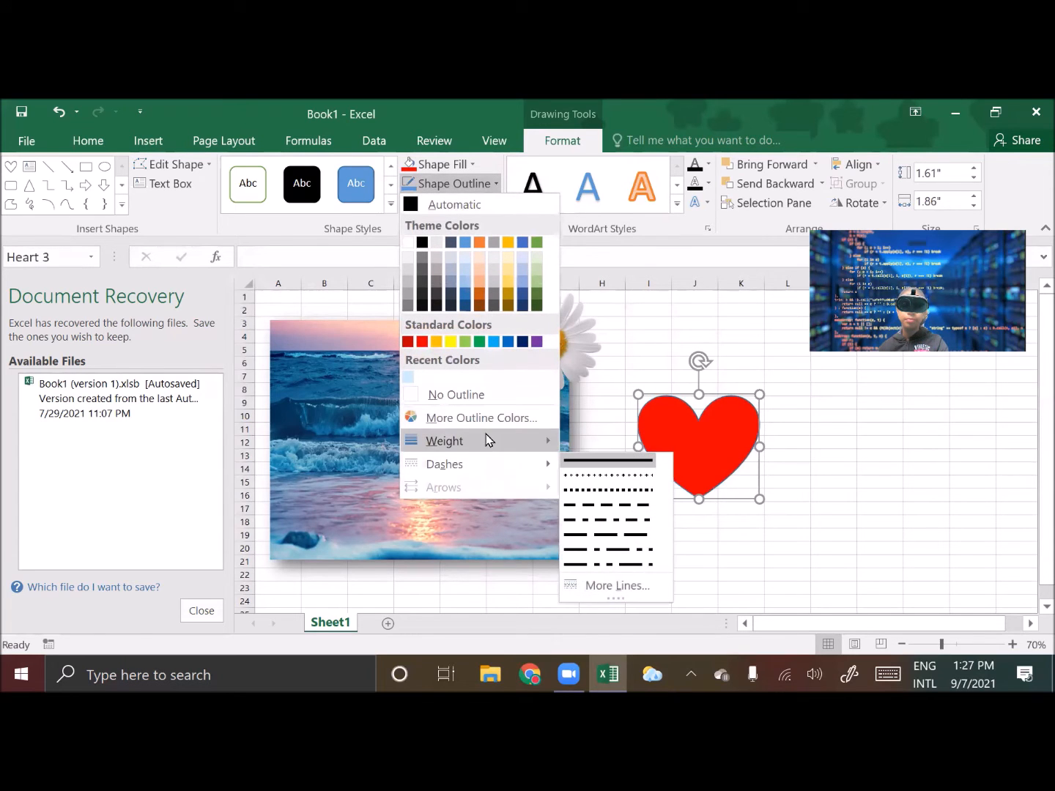
mouse_move(487, 439)
click(646, 591)
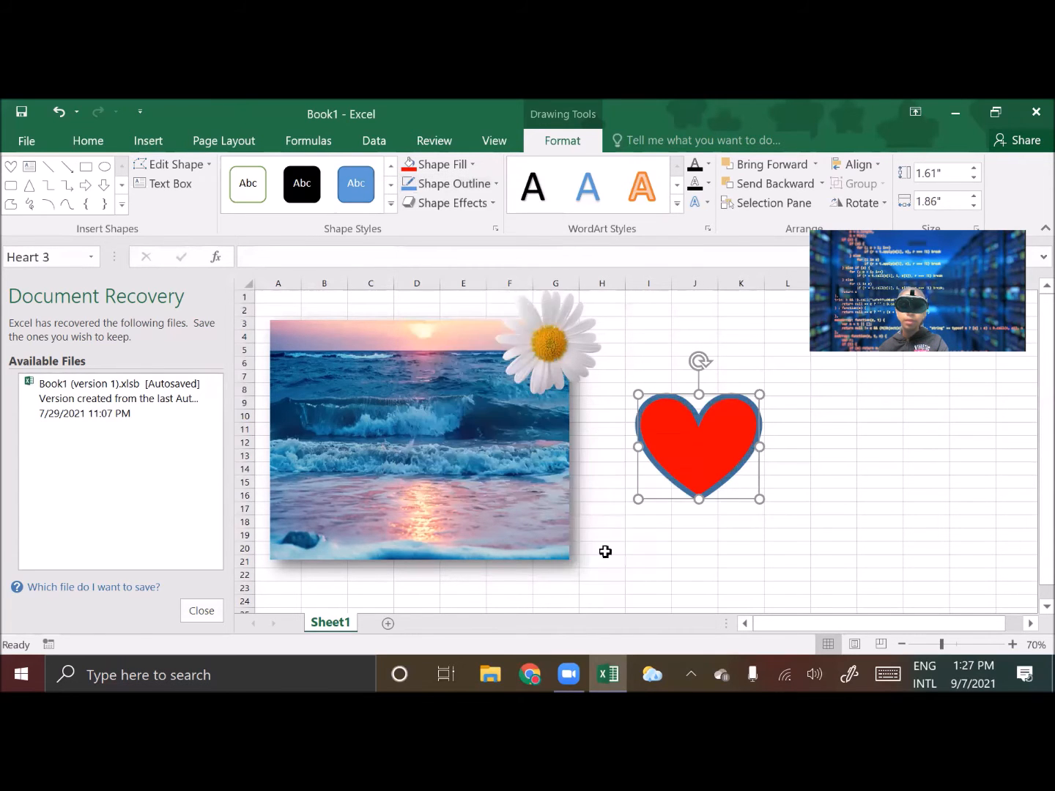
Move the heart left so it sits beside the ocean picture, then deselect it
drag(731, 451, 697, 448)
click(833, 522)
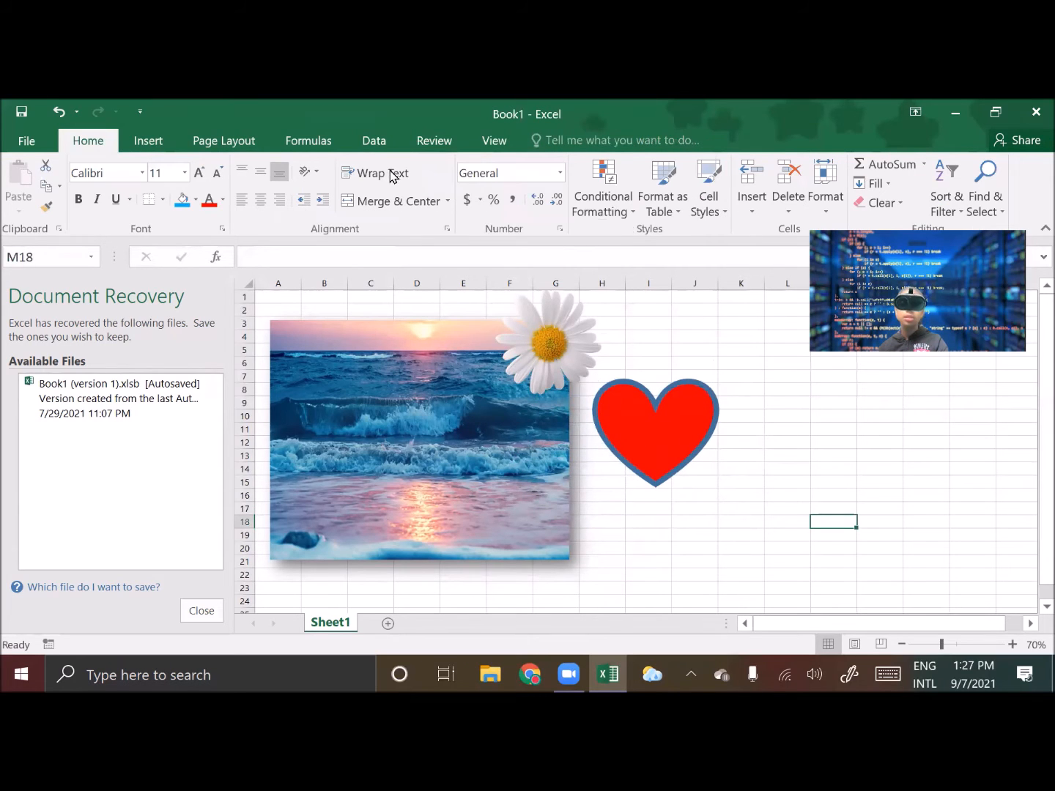
Insert an Alternating Hexagons SmartArt graphic, reposition it, and delete it again
click(150, 141)
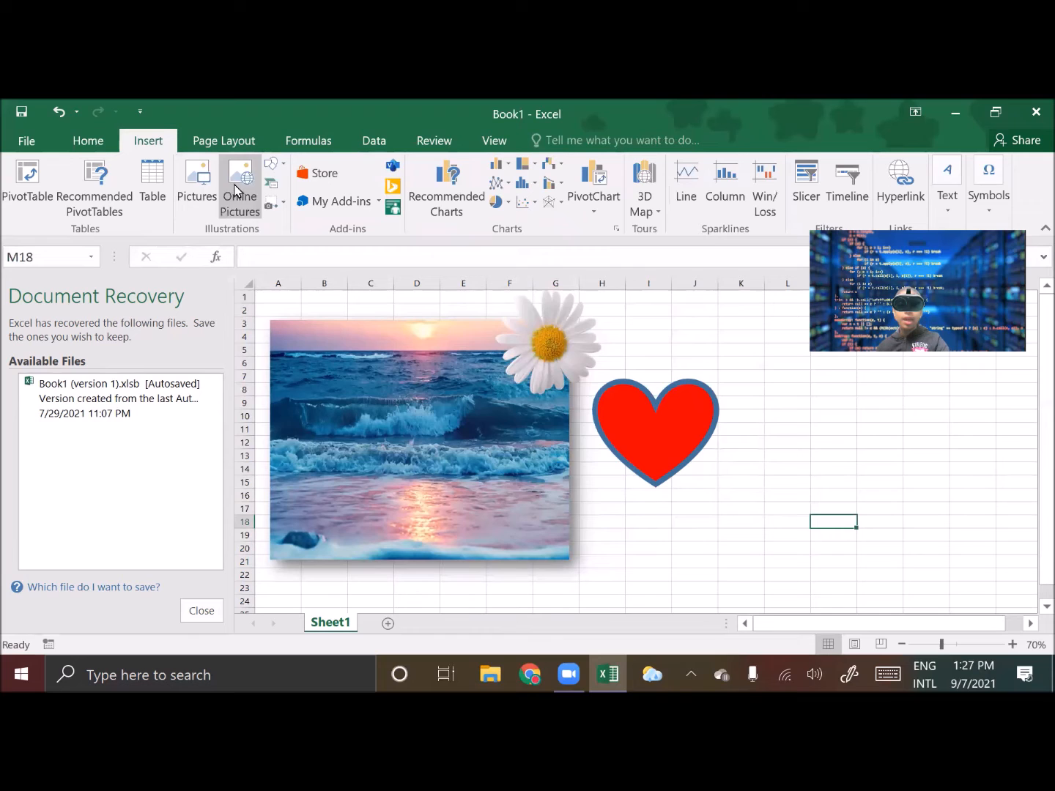
click(271, 183)
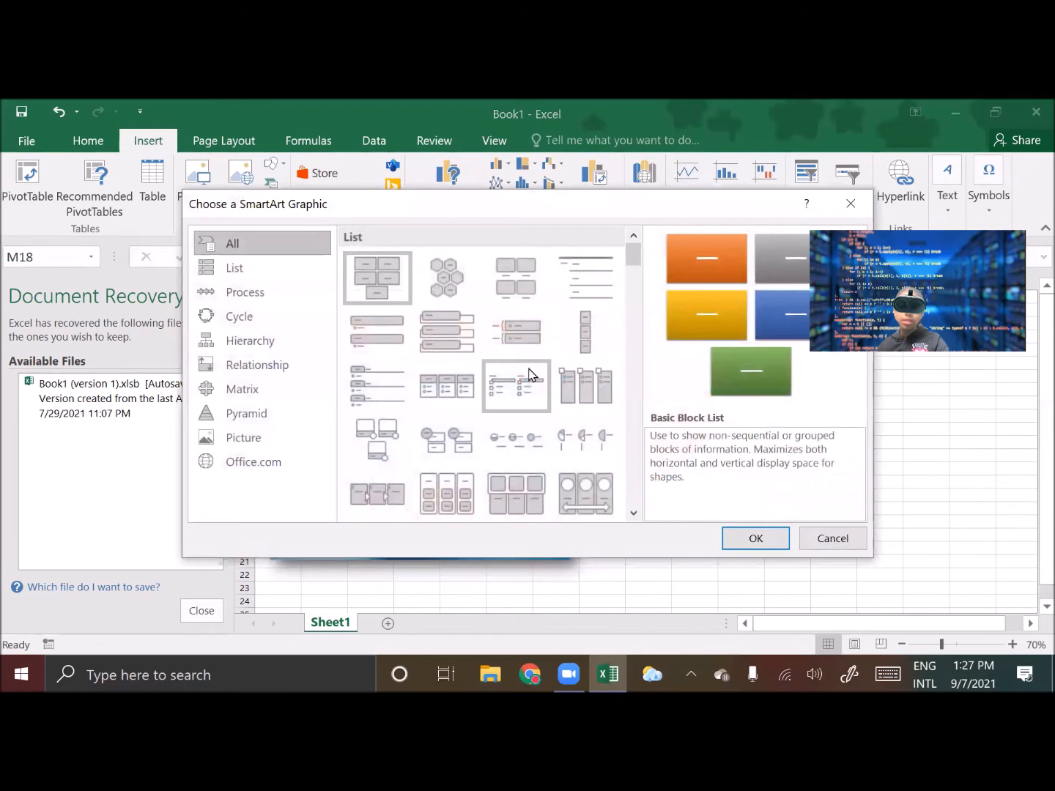
click(446, 277)
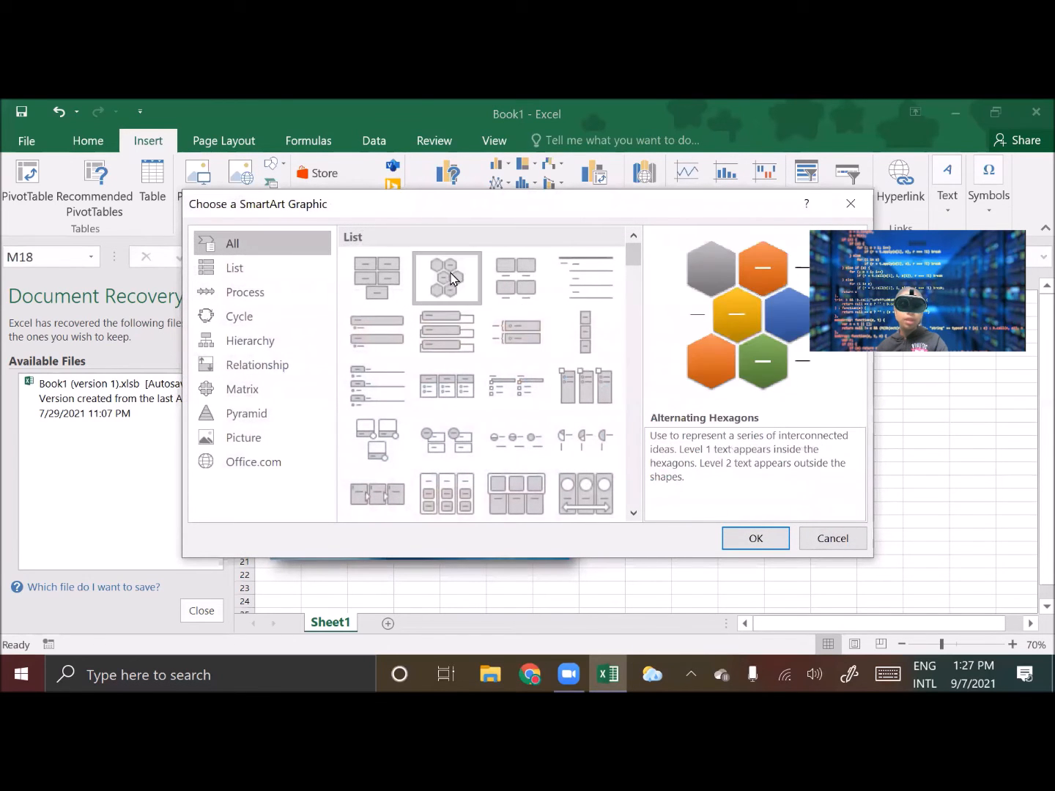
click(755, 538)
drag(715, 476, 791, 445)
drag(672, 475, 611, 456)
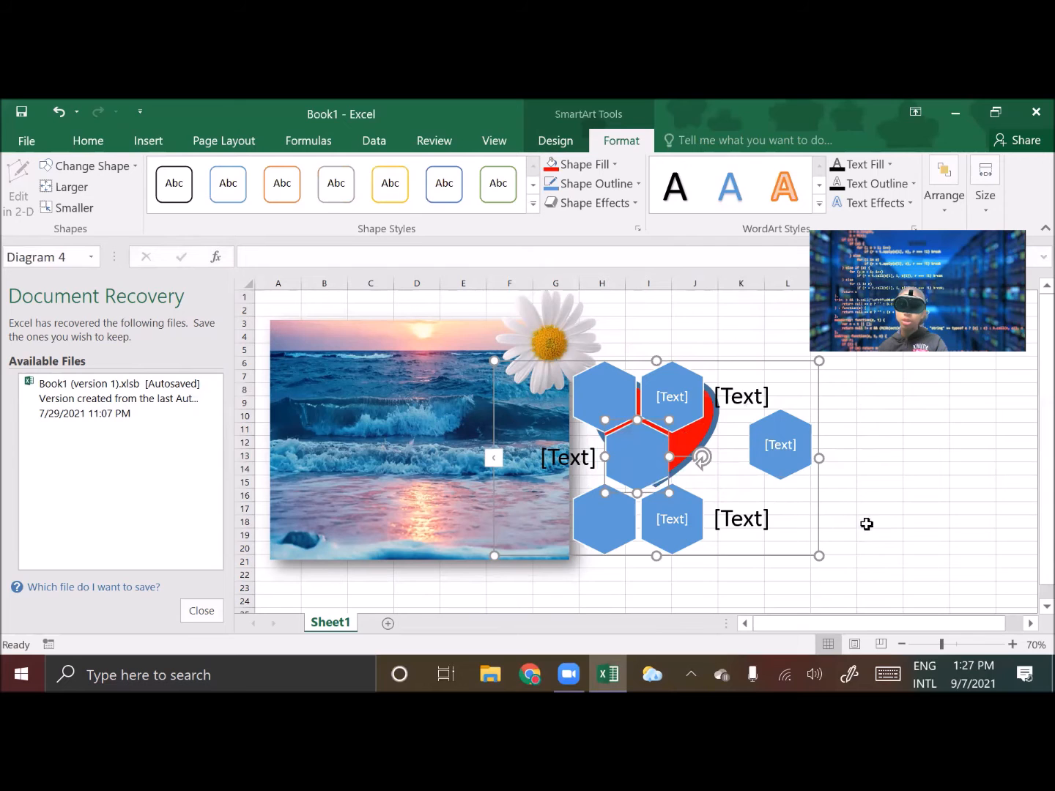
click(744, 360)
key(Delete)
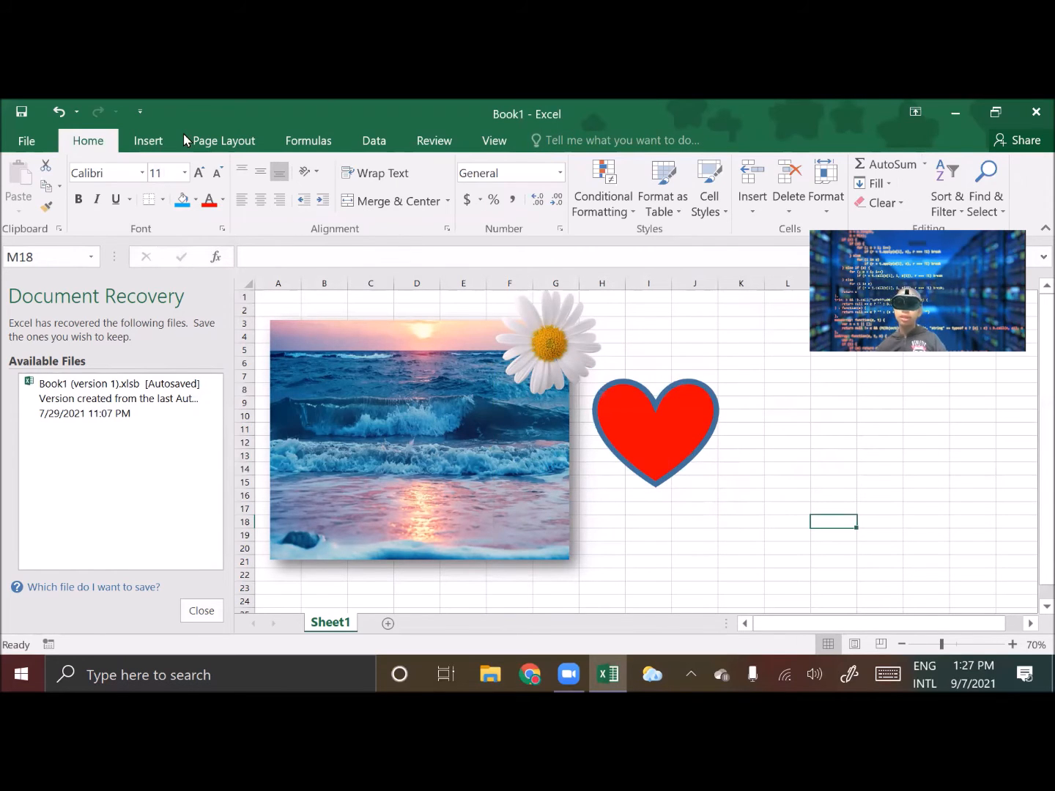
Insert a screen clipping of the desktop into the sheet
click(164, 144)
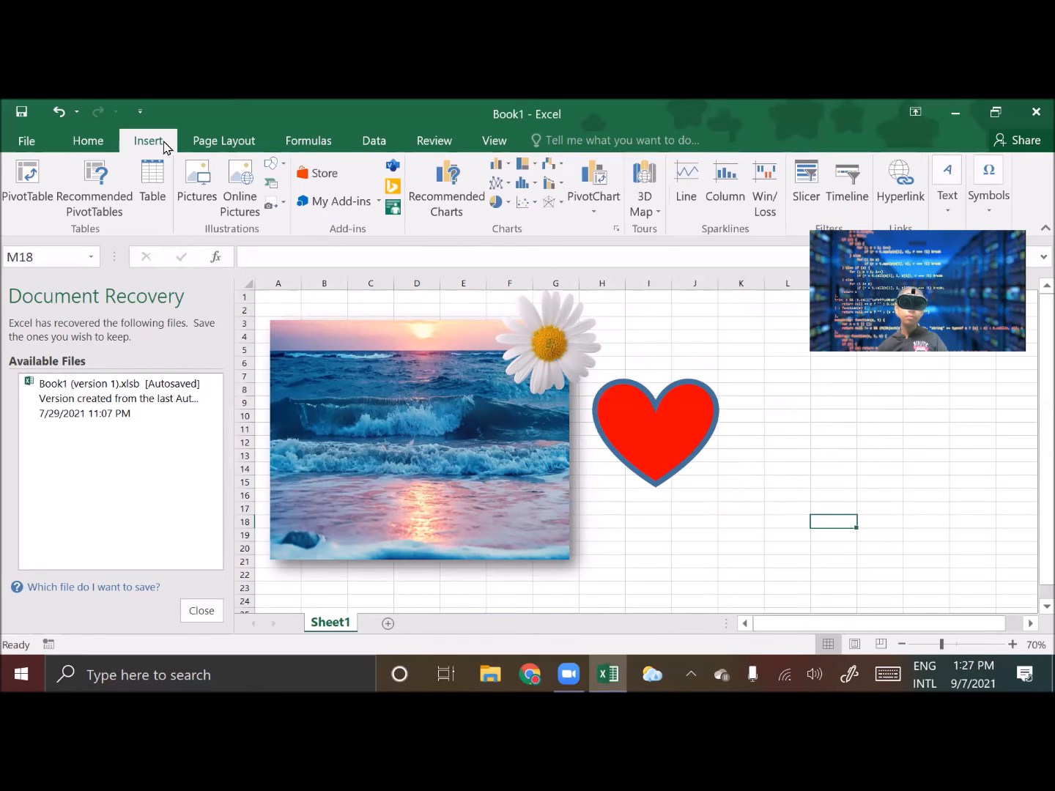
click(281, 206)
click(291, 228)
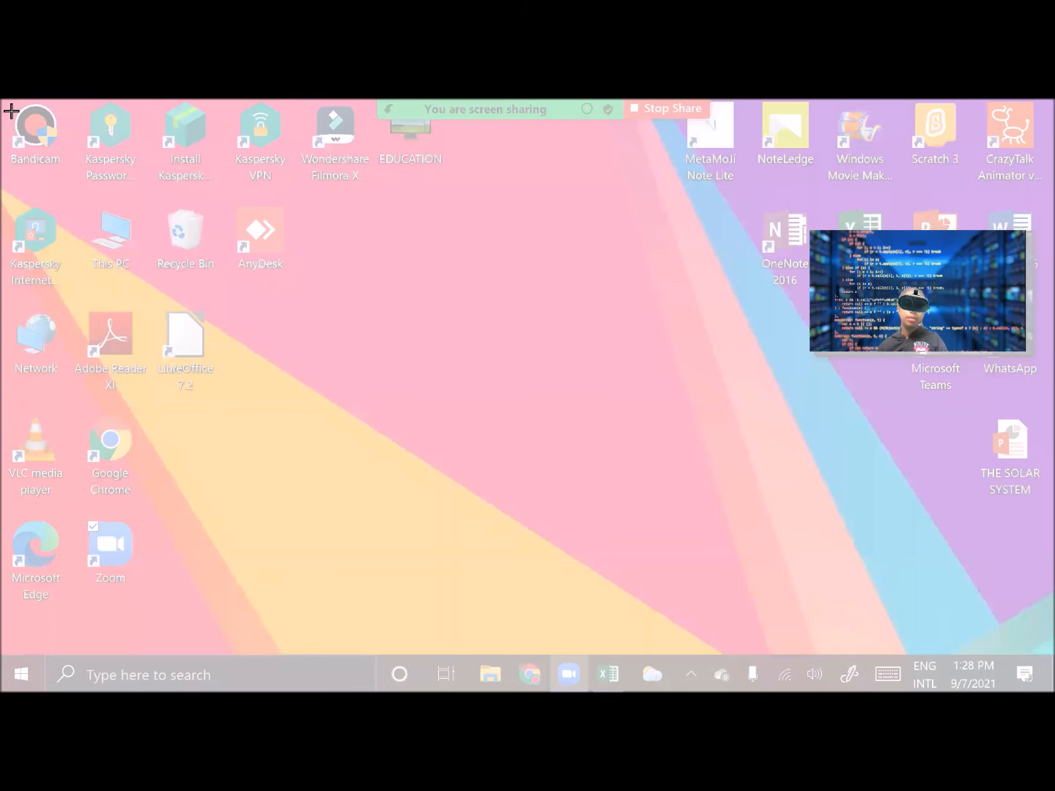
drag(2, 100, 745, 630)
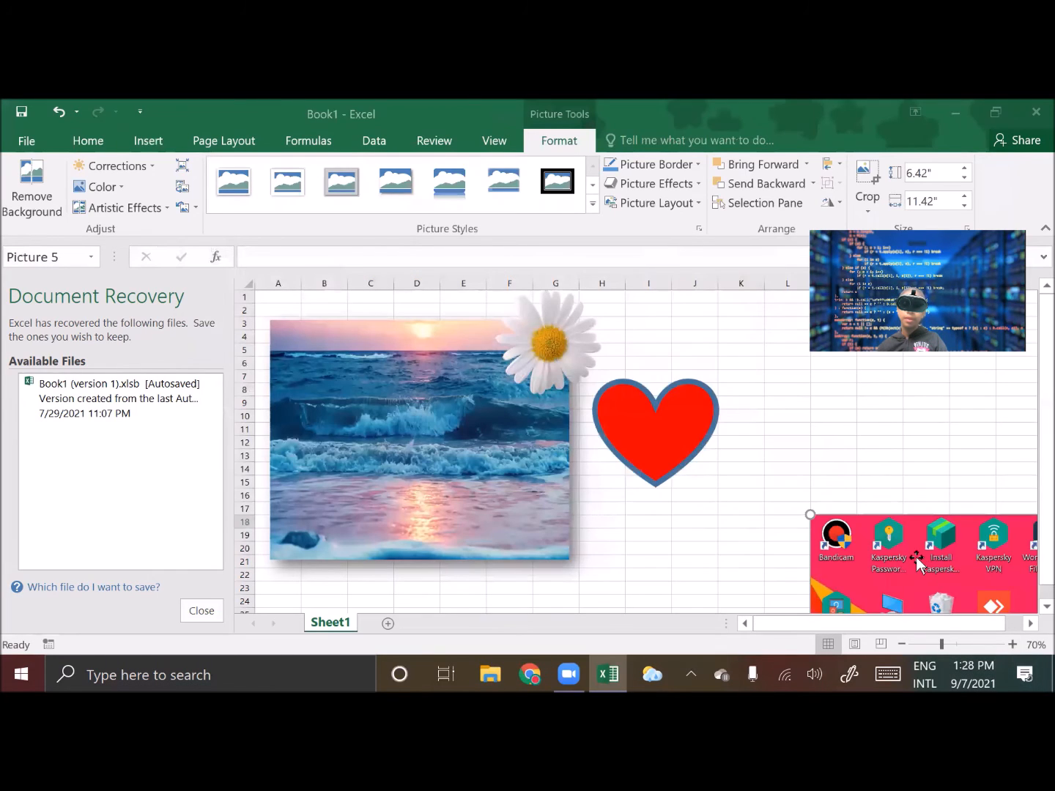
Shrink the desktop screenshot and place it to the right of the heart
drag(916, 557, 486, 400)
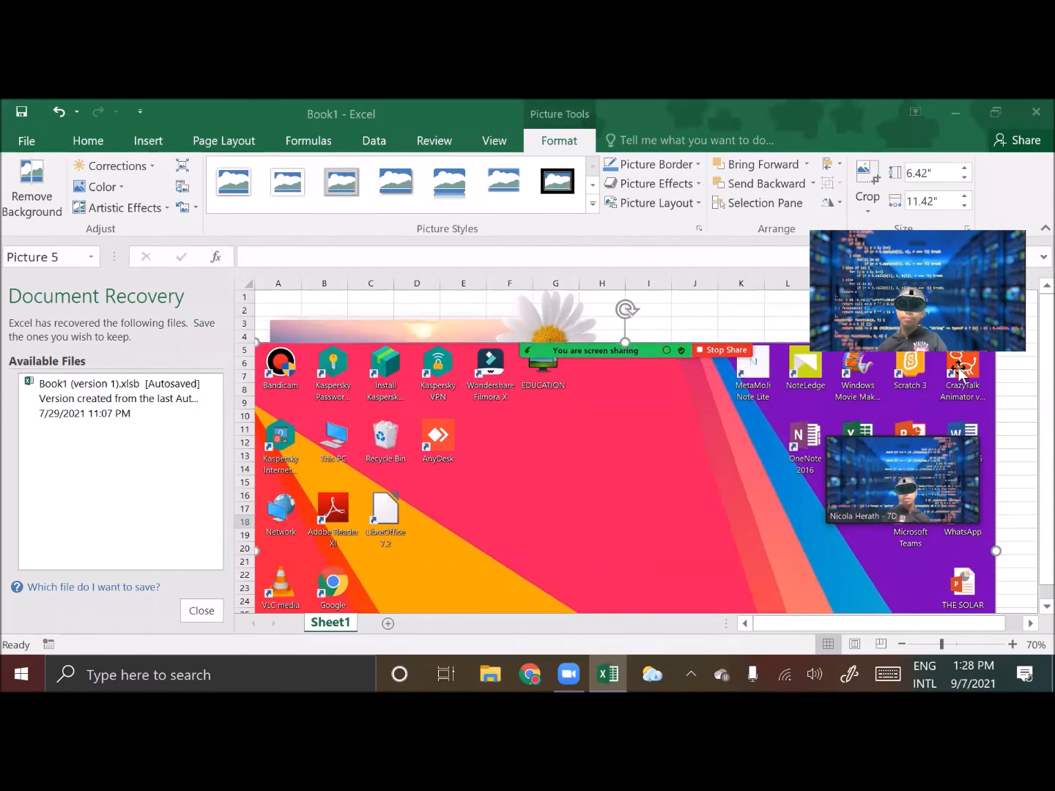
drag(995, 344, 691, 409)
drag(733, 321, 615, 469)
drag(464, 454, 860, 415)
click(805, 541)
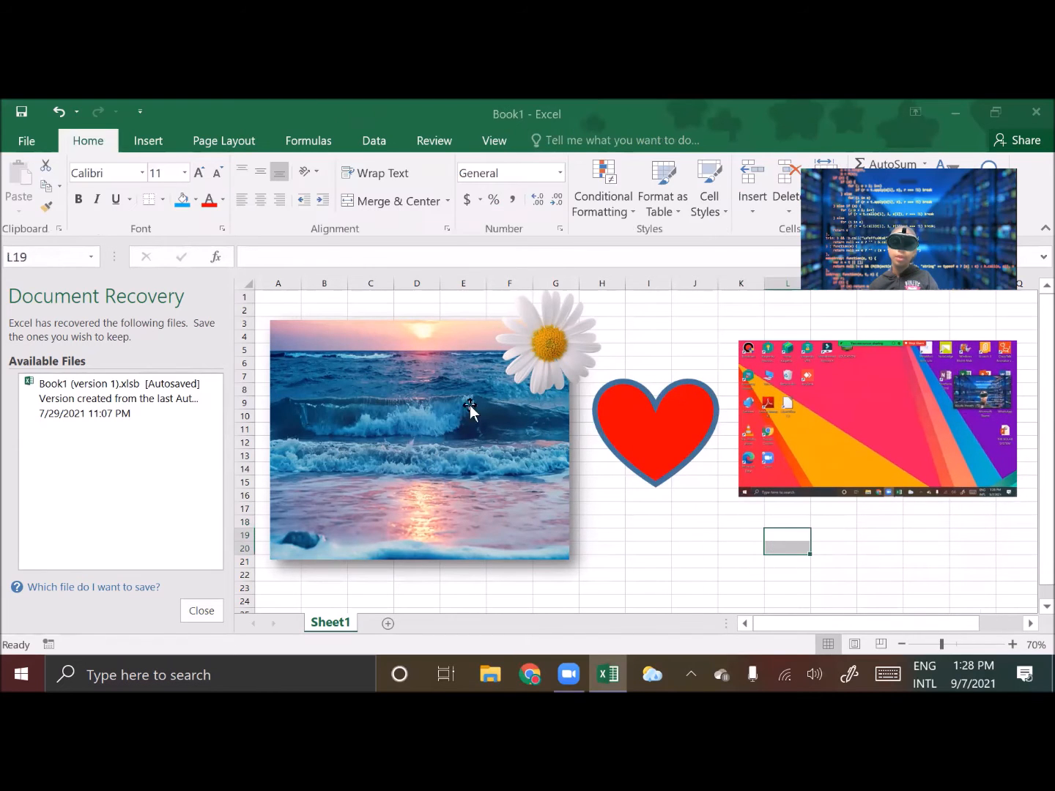
Insert an empty 3-D Pie chart, select its chart area, and delete it
click(150, 139)
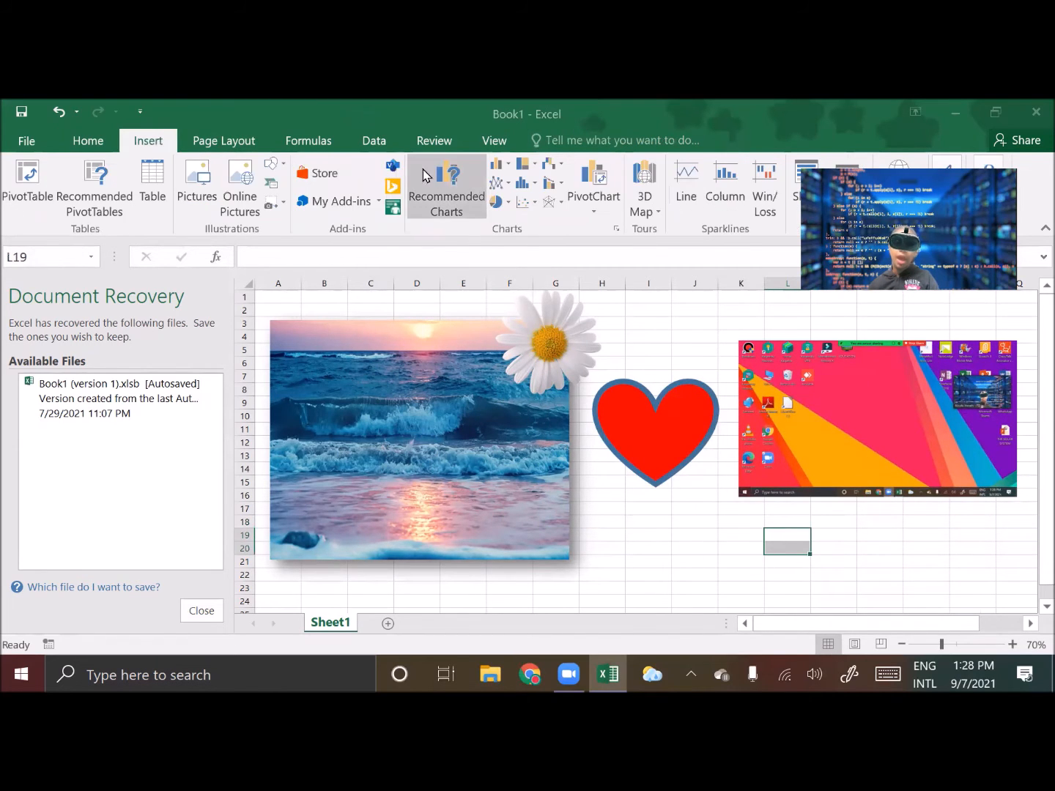
click(495, 203)
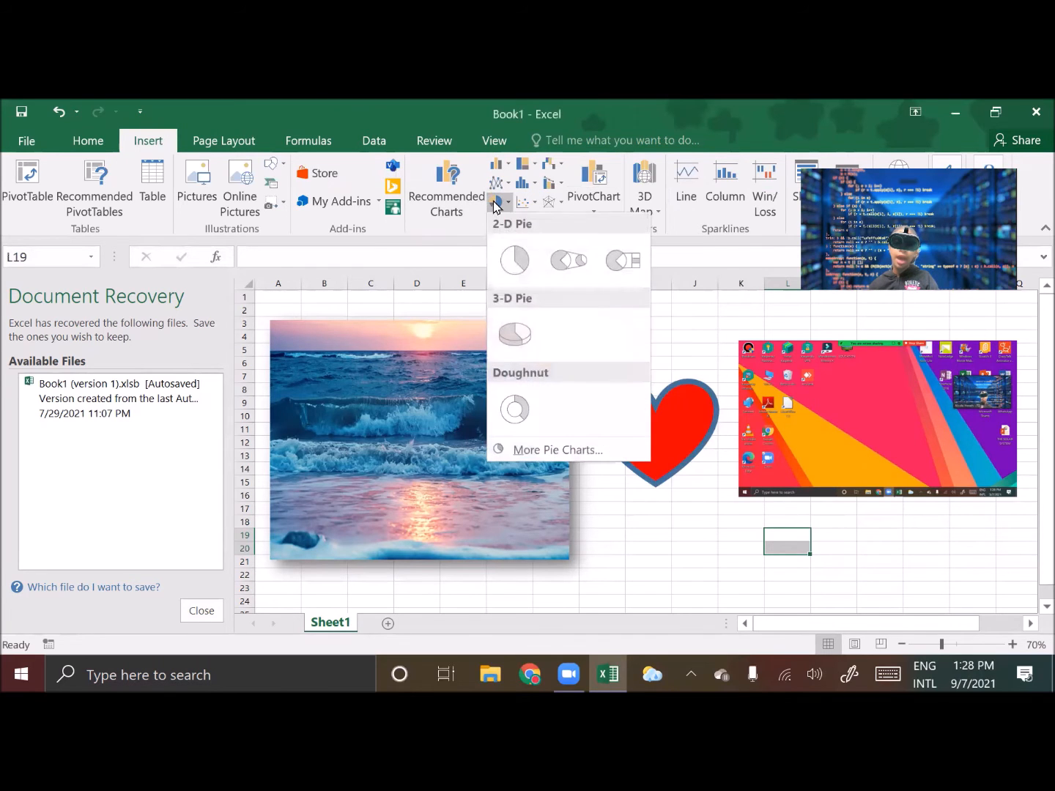
click(517, 334)
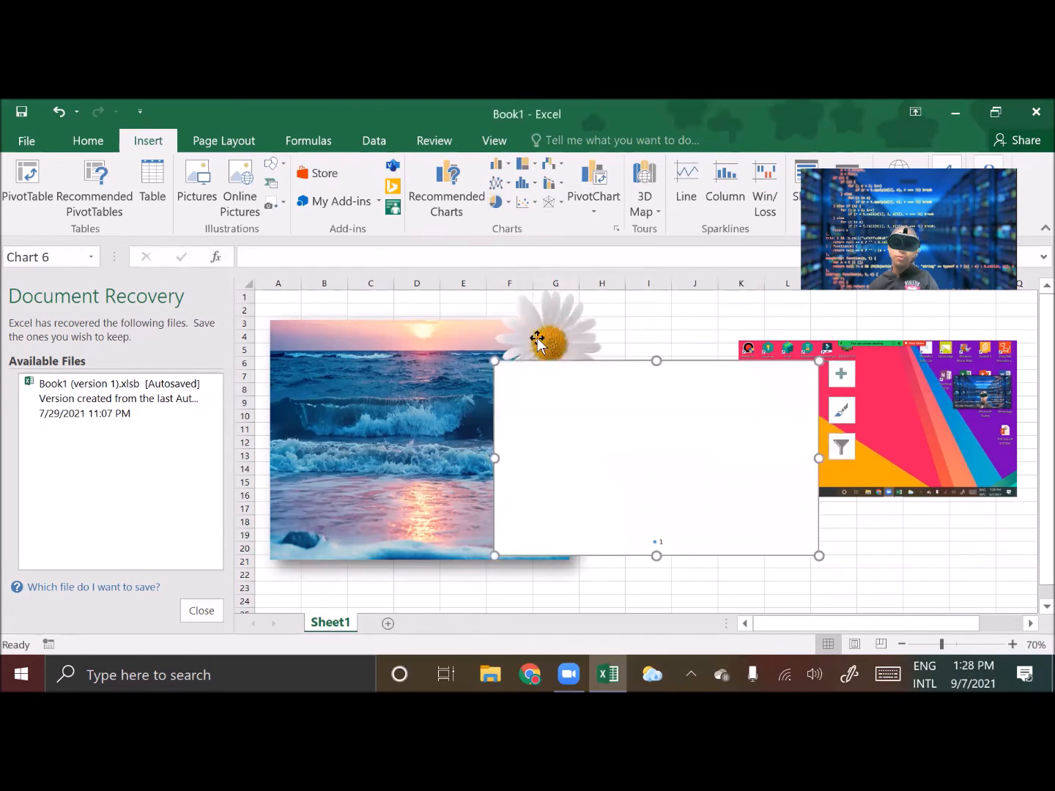
click(634, 465)
drag(635, 465, 626, 457)
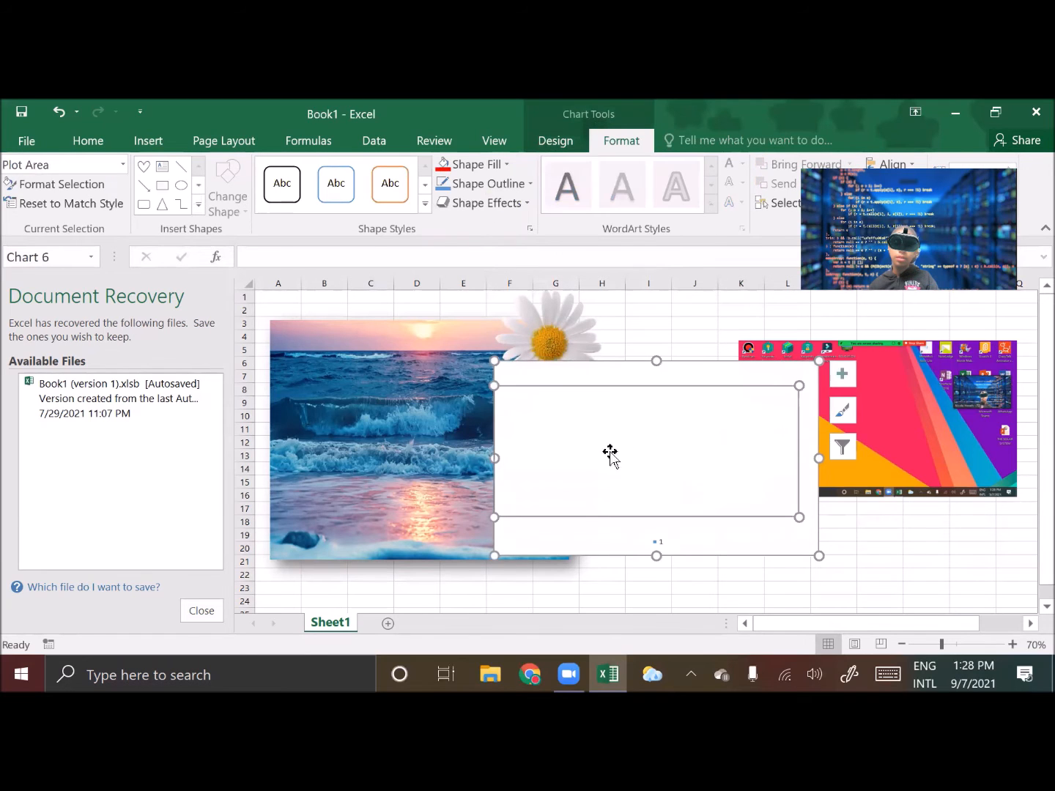
click(926, 561)
click(684, 505)
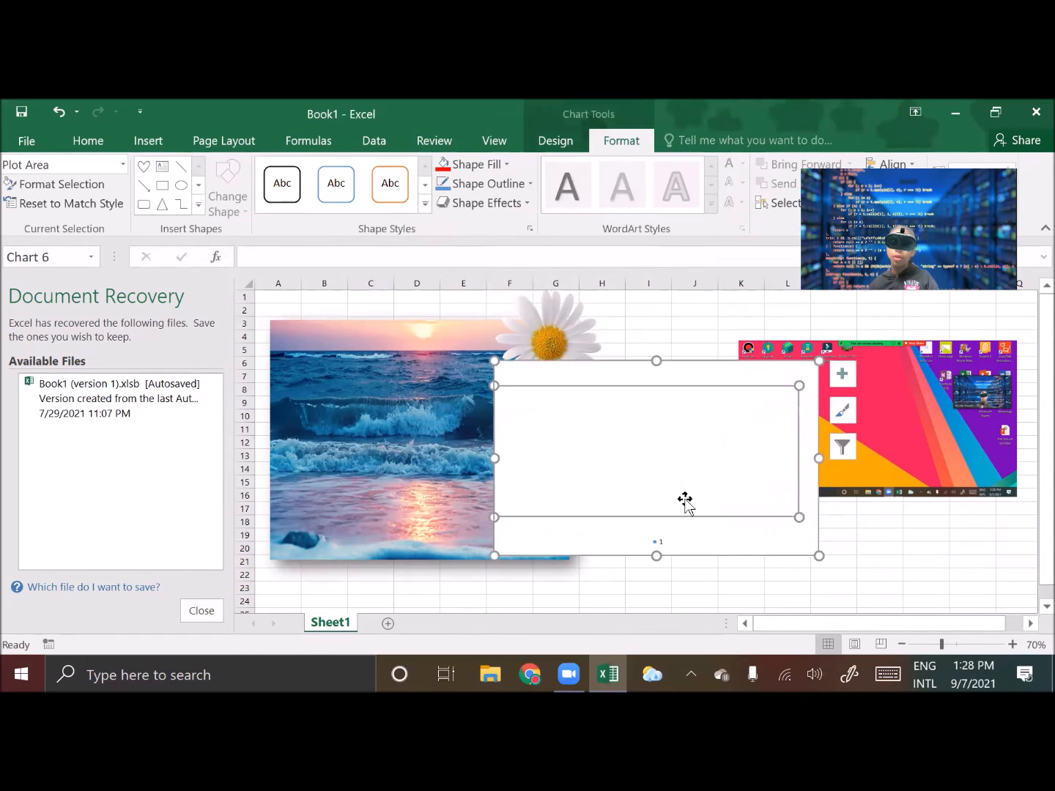
click(683, 368)
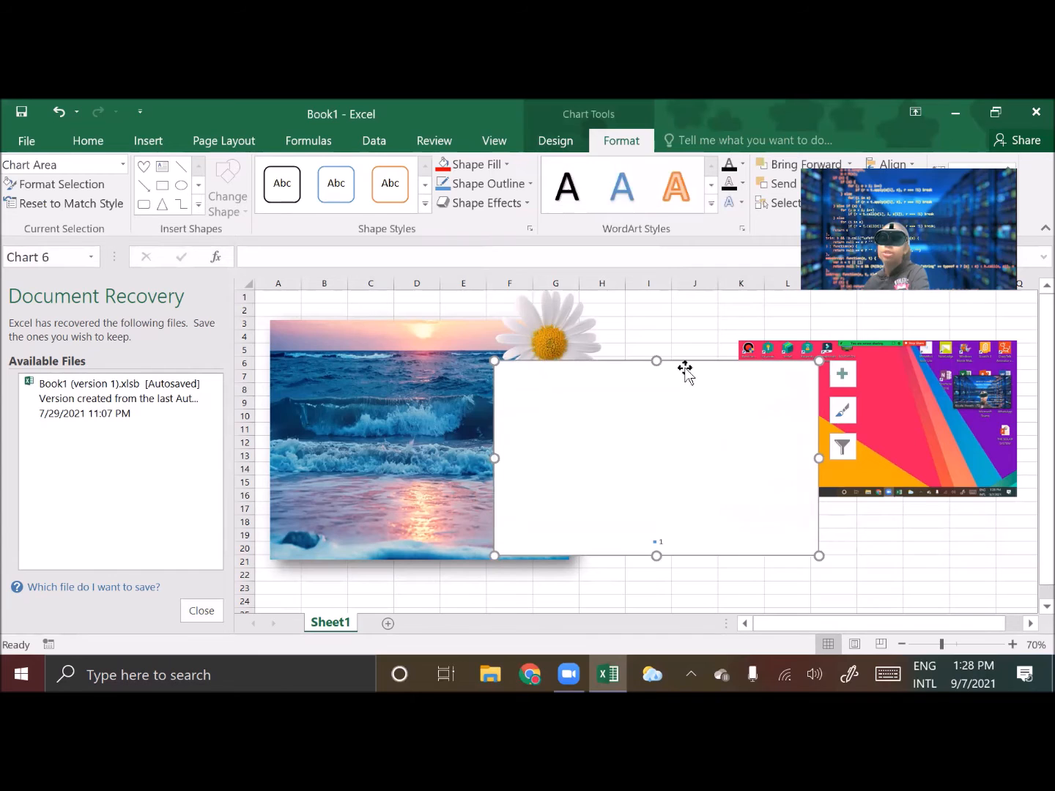
key(Delete)
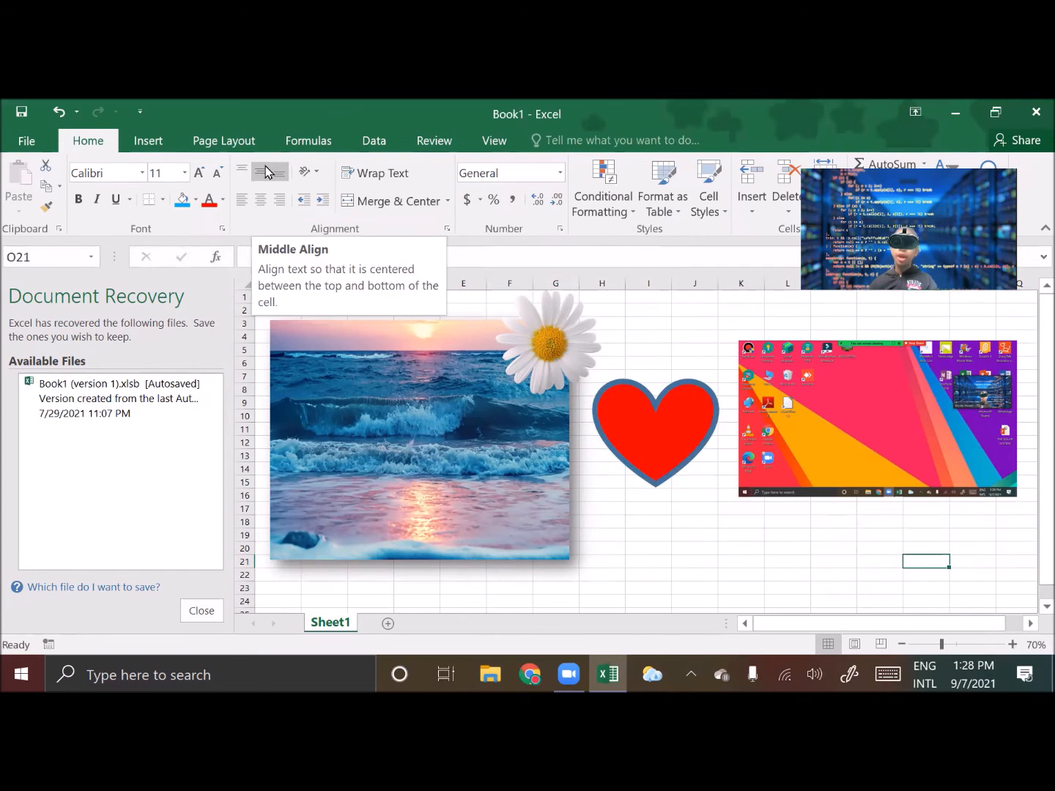
Apply the Banded workbook theme
click(149, 141)
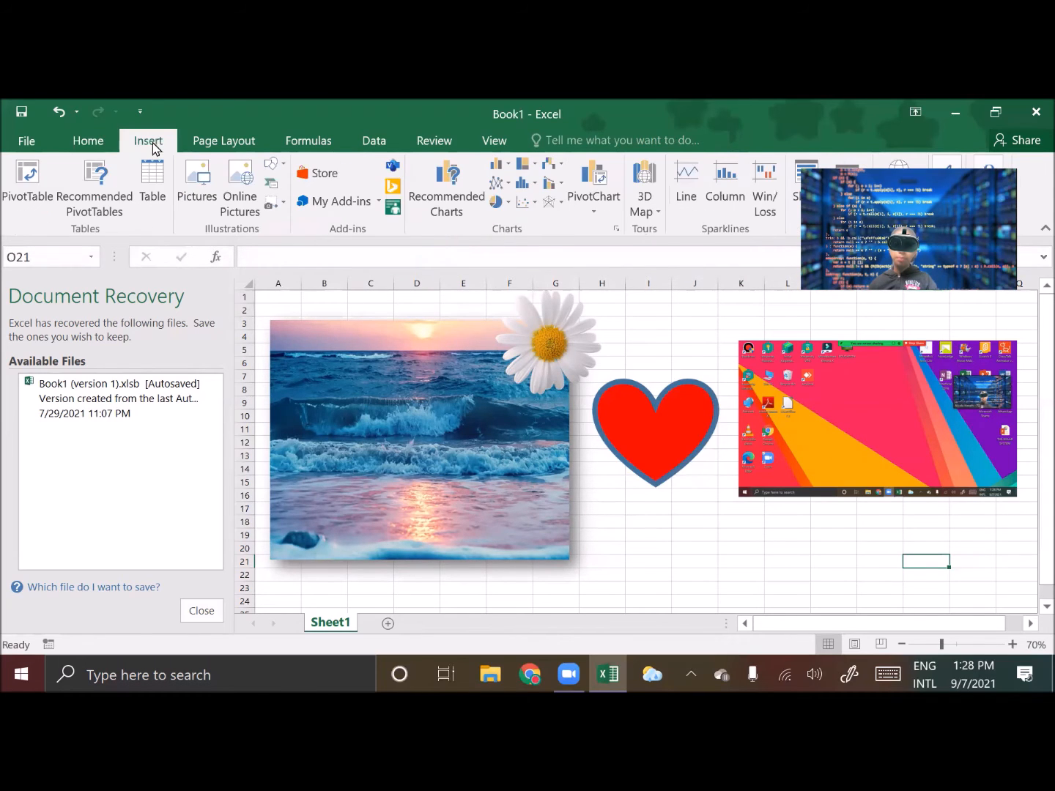
click(198, 143)
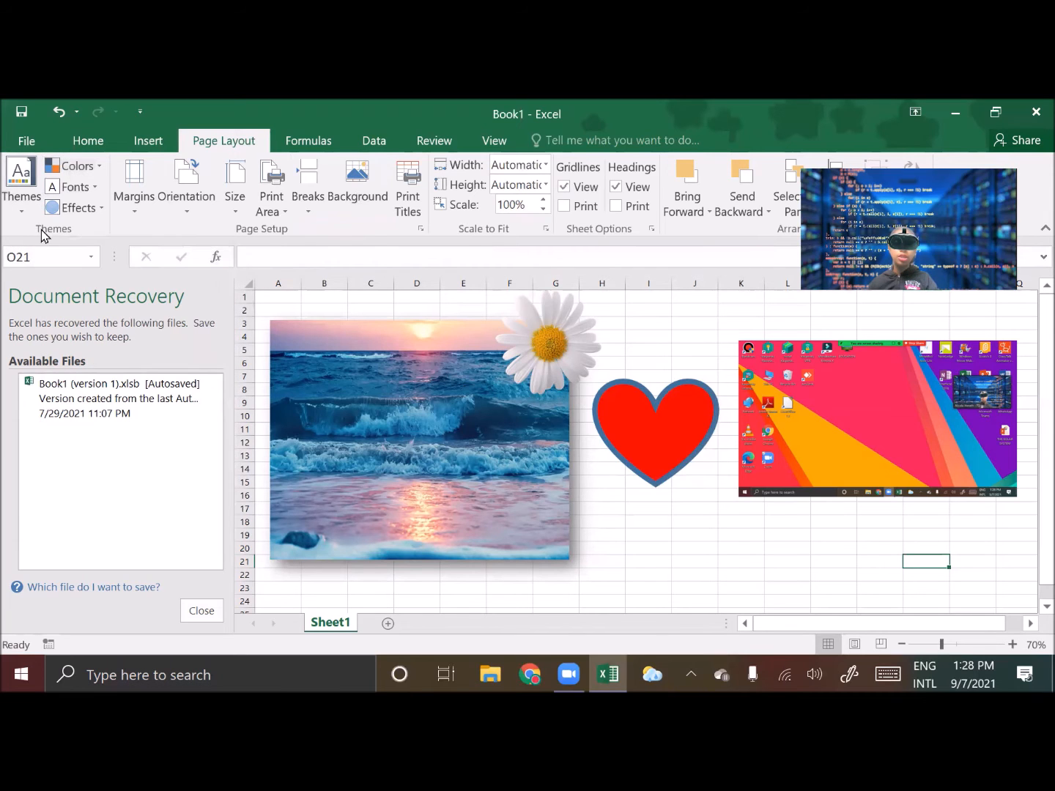
click(29, 207)
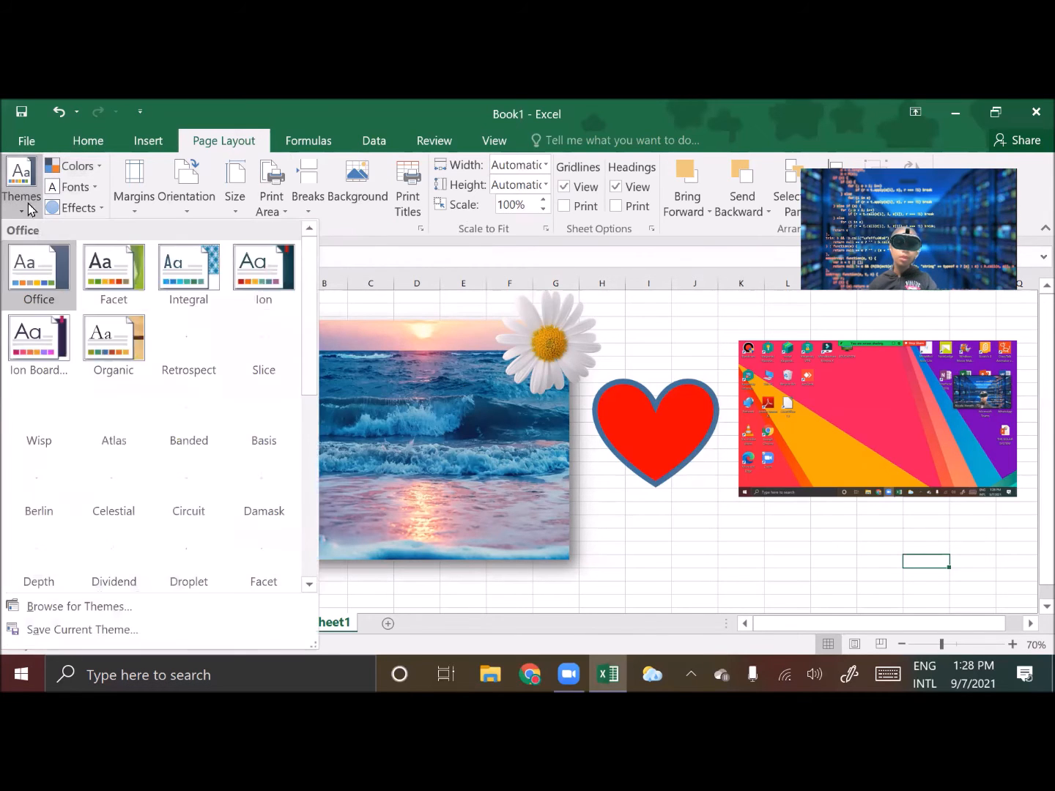
click(190, 418)
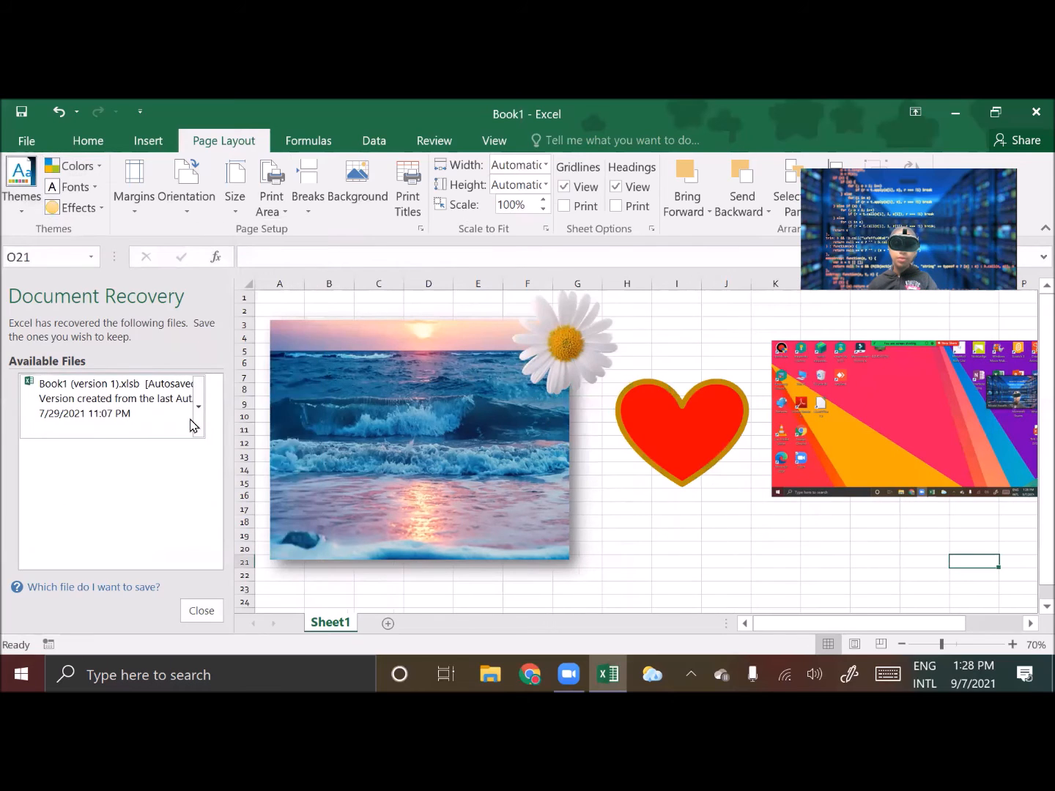
Change the theme colors to Blue
click(99, 168)
click(134, 375)
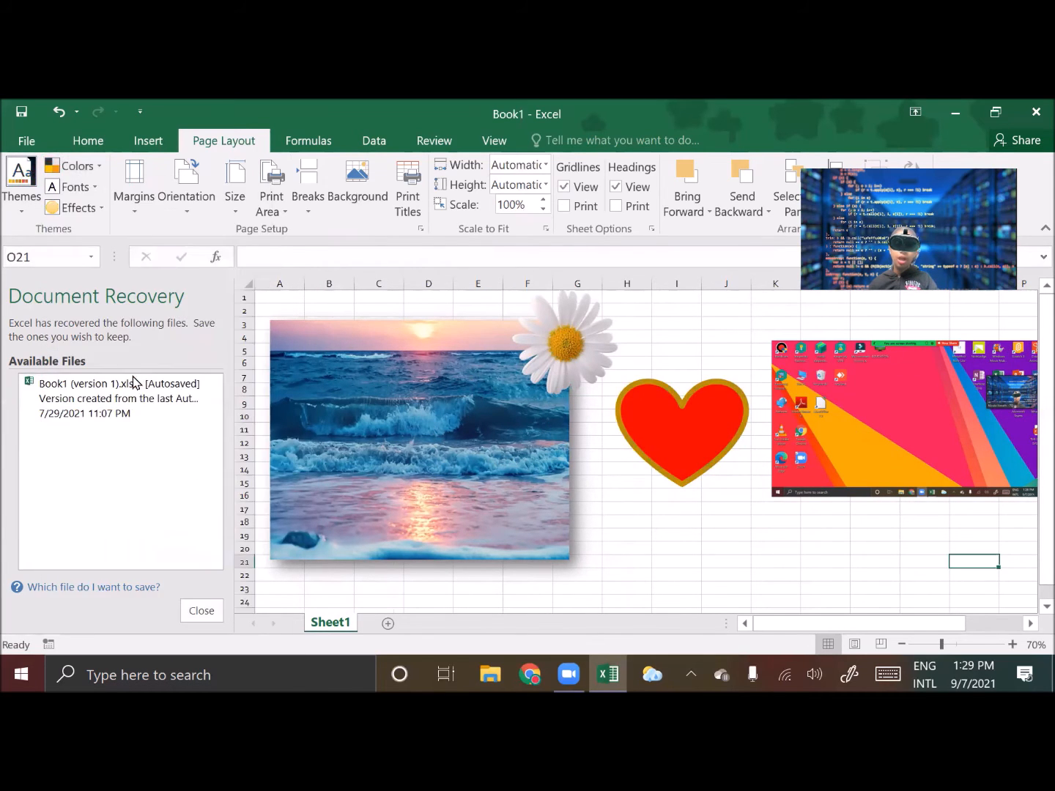
click(73, 166)
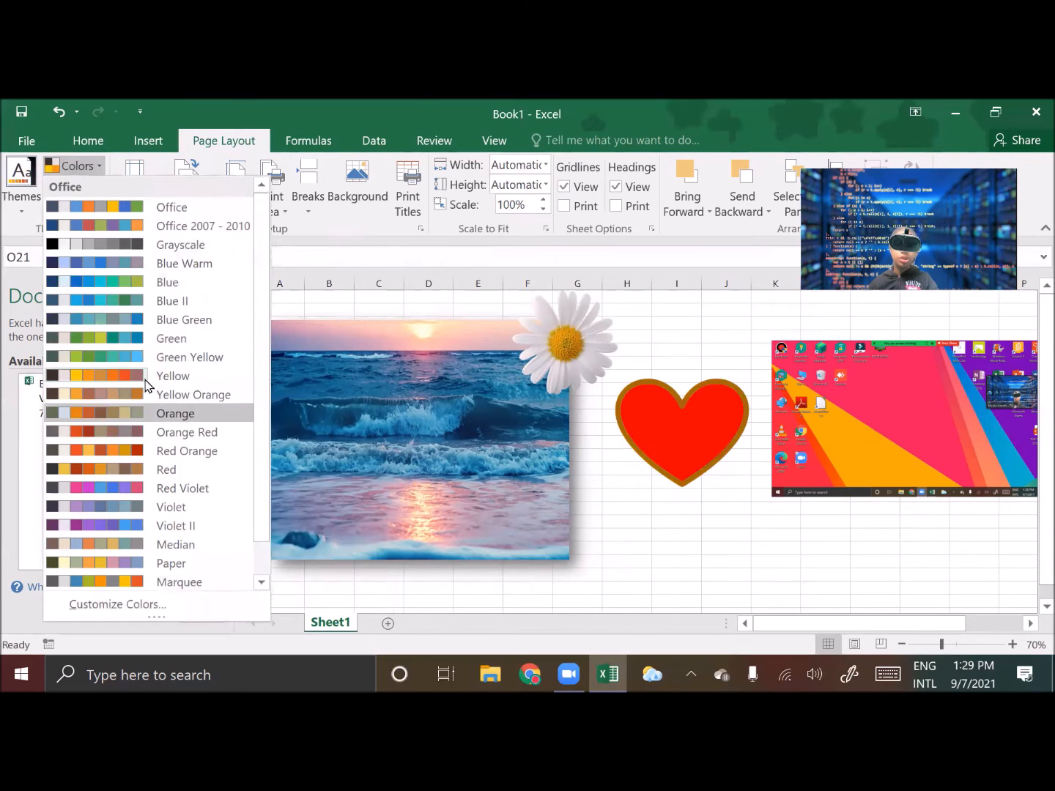
click(109, 281)
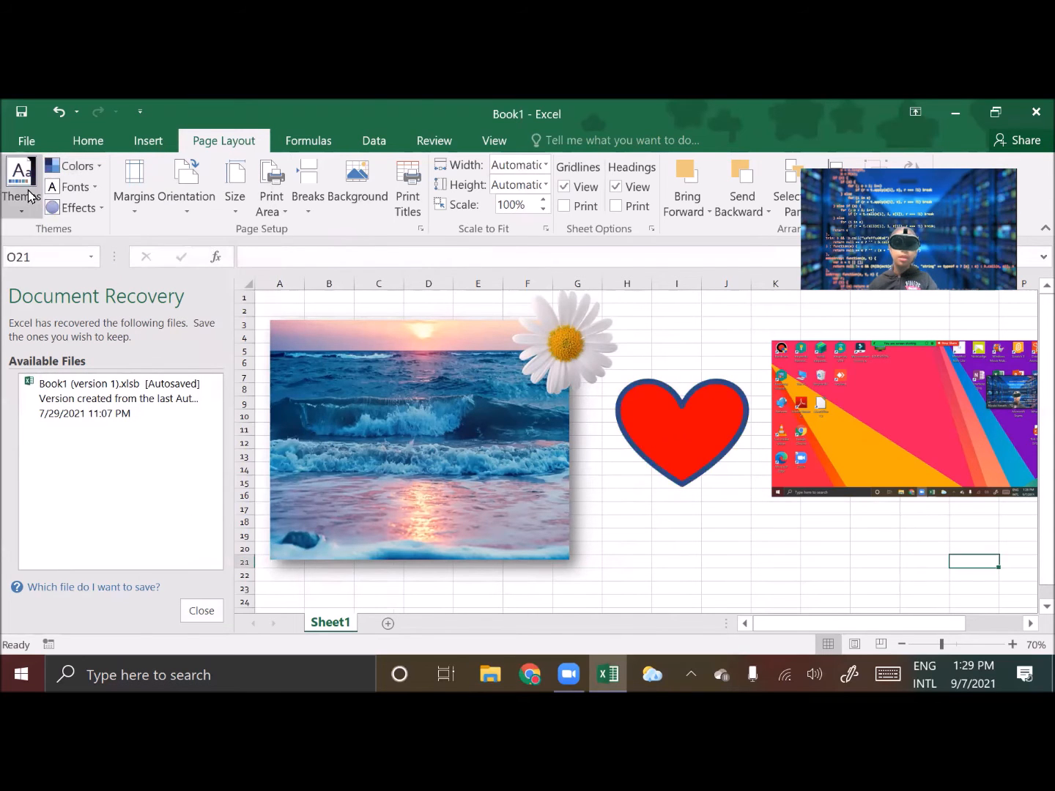
Apply the Grunge Texture theme effects
click(74, 187)
scroll(133, 377, down, 6)
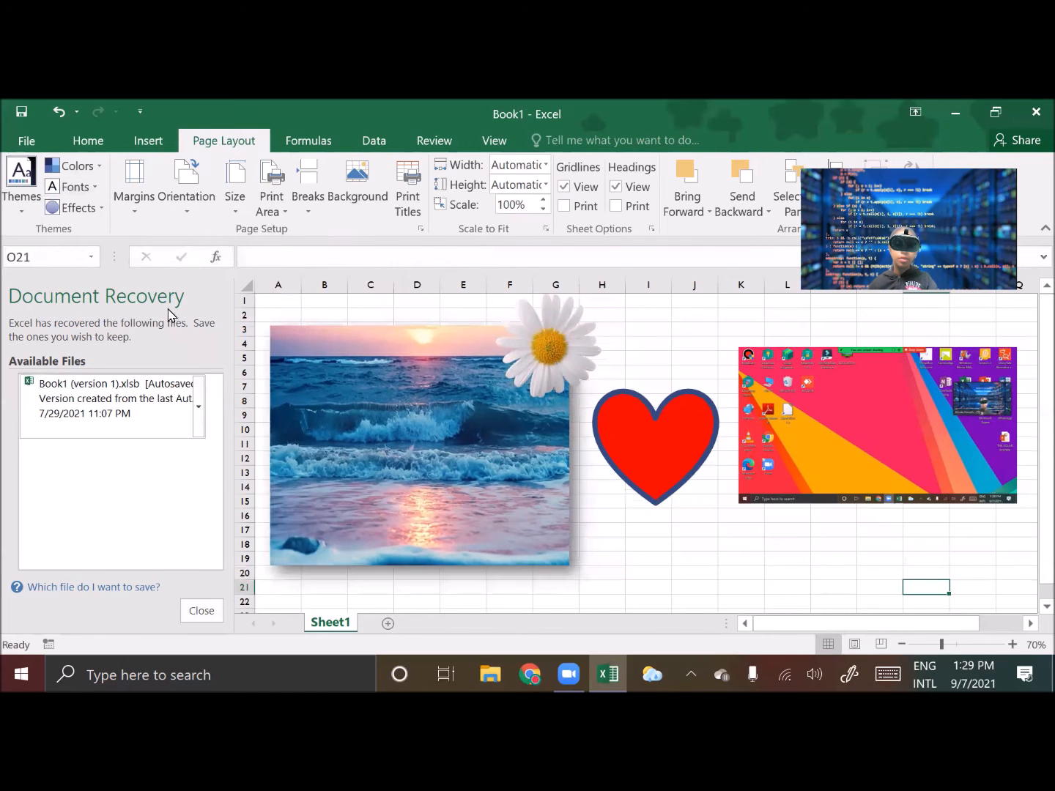
click(79, 207)
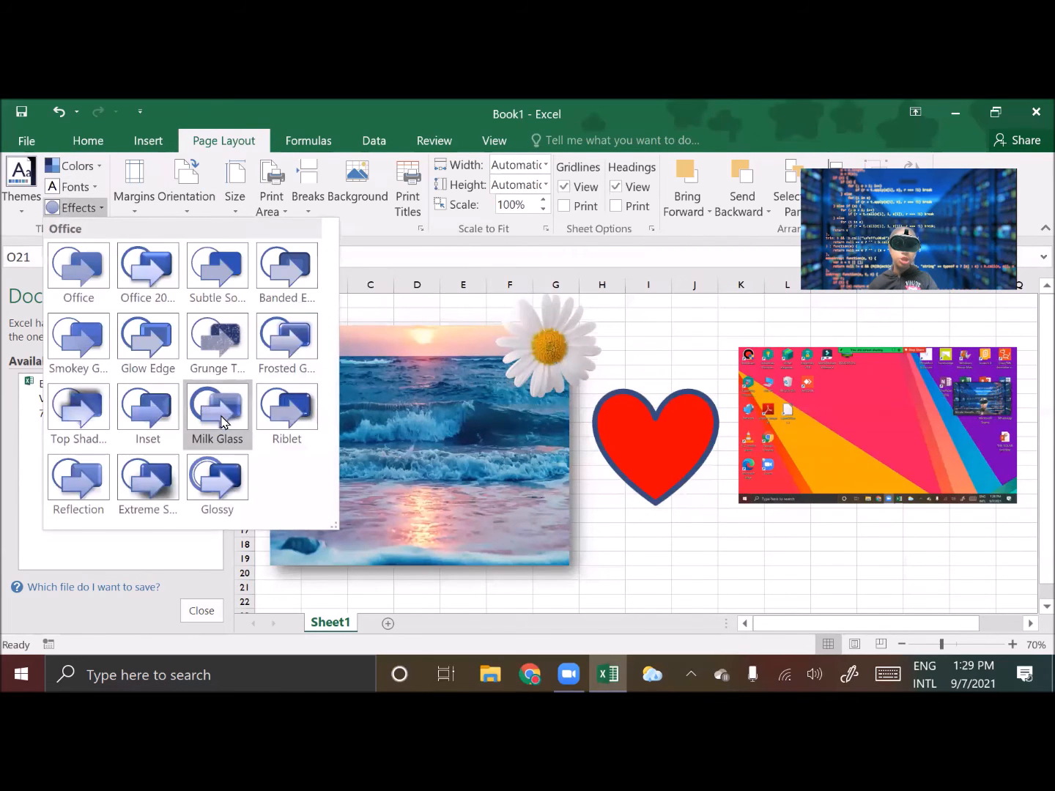
click(148, 412)
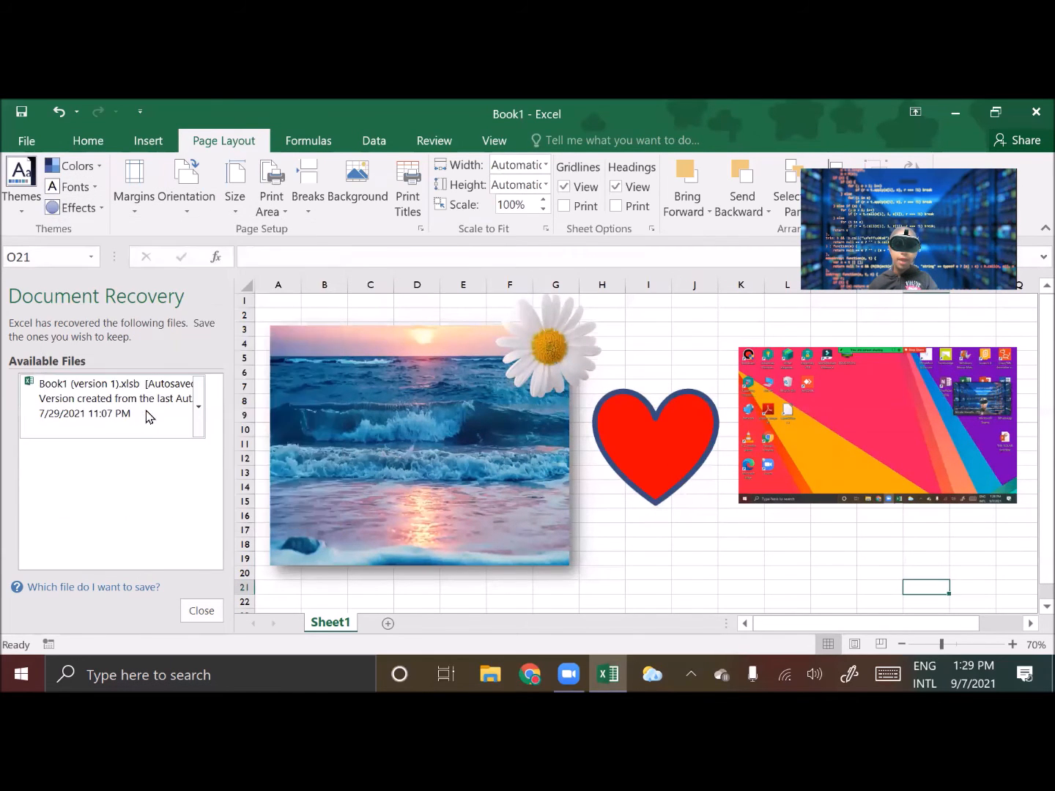
click(73, 209)
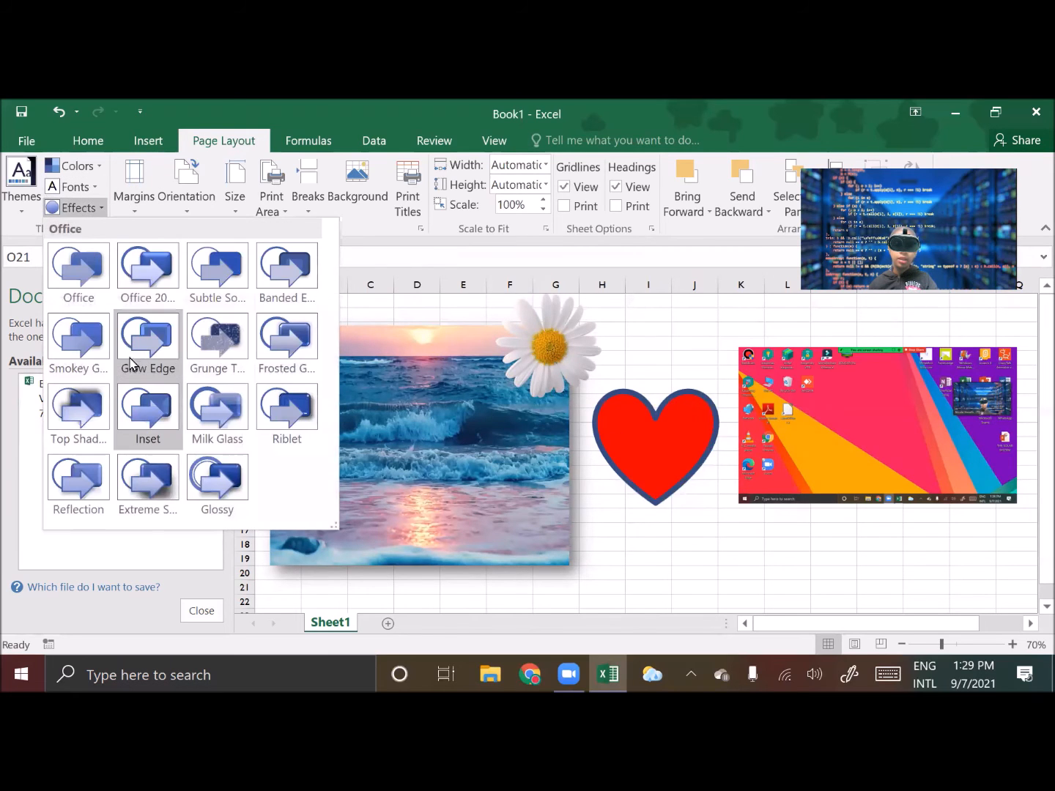
click(217, 339)
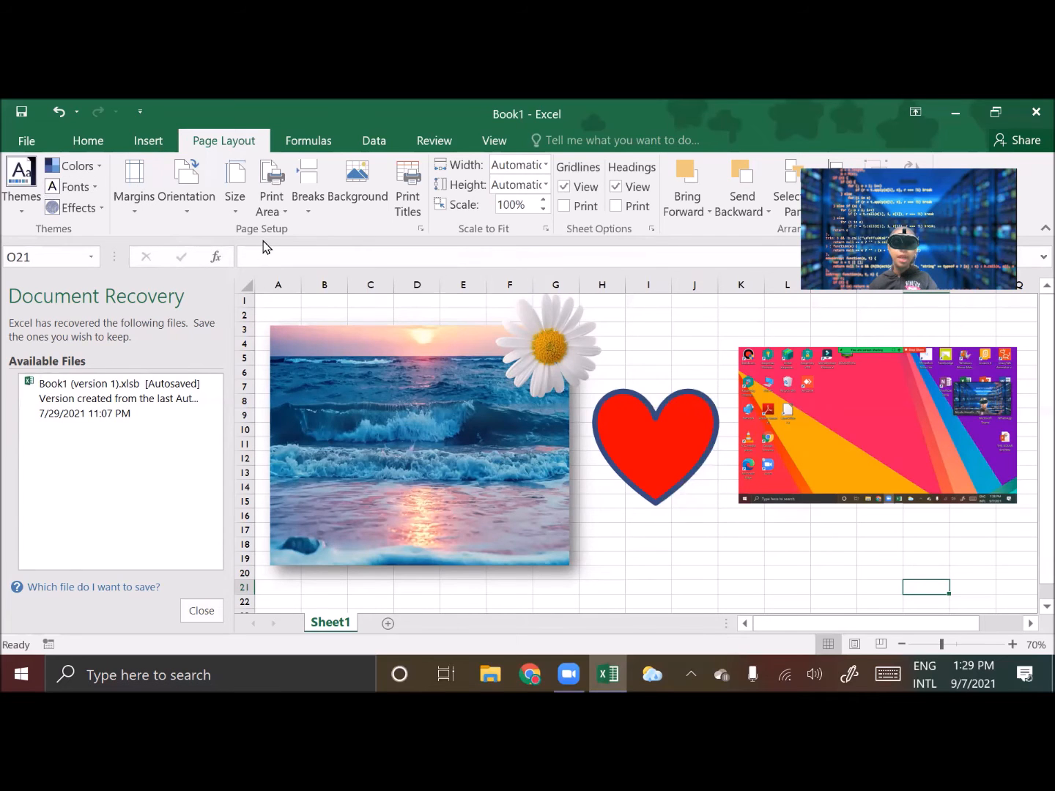
Set the page margins to Wide
click(186, 208)
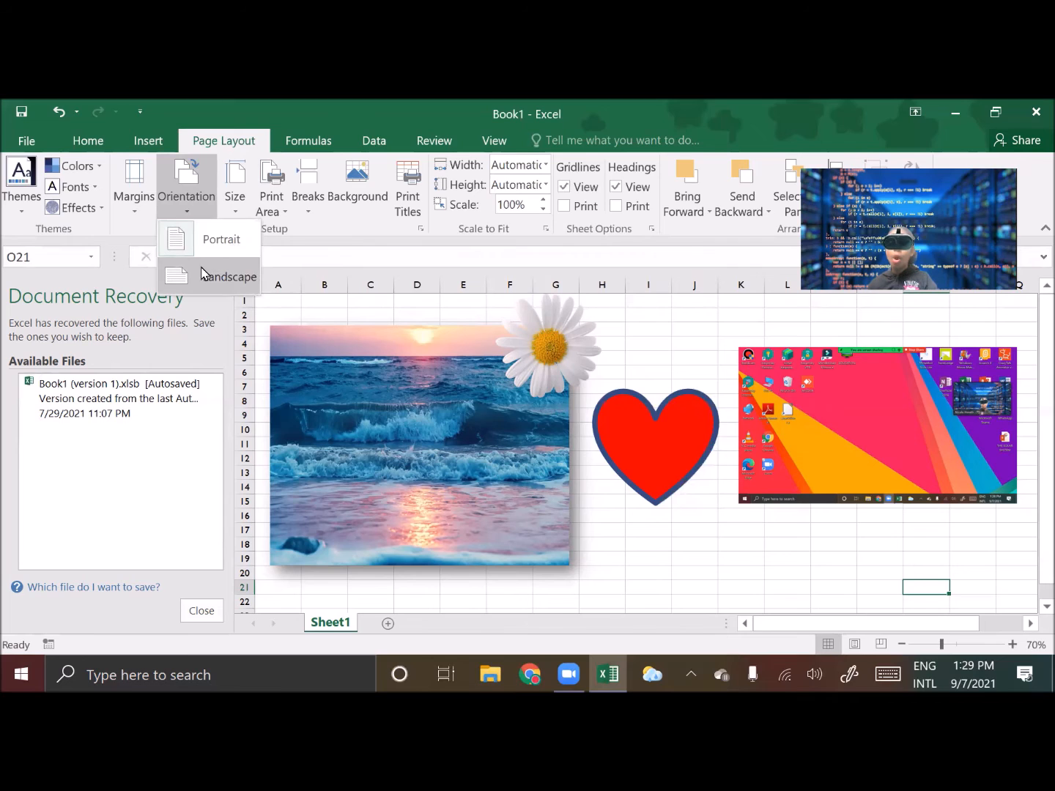
click(133, 208)
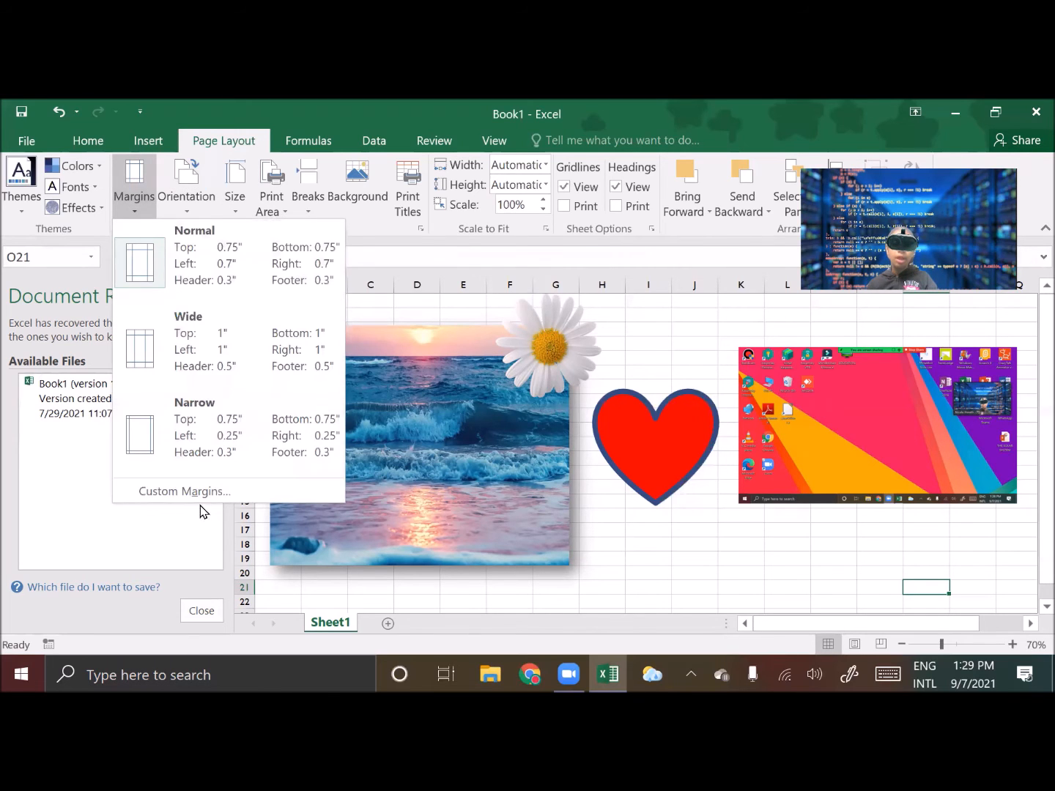
click(182, 363)
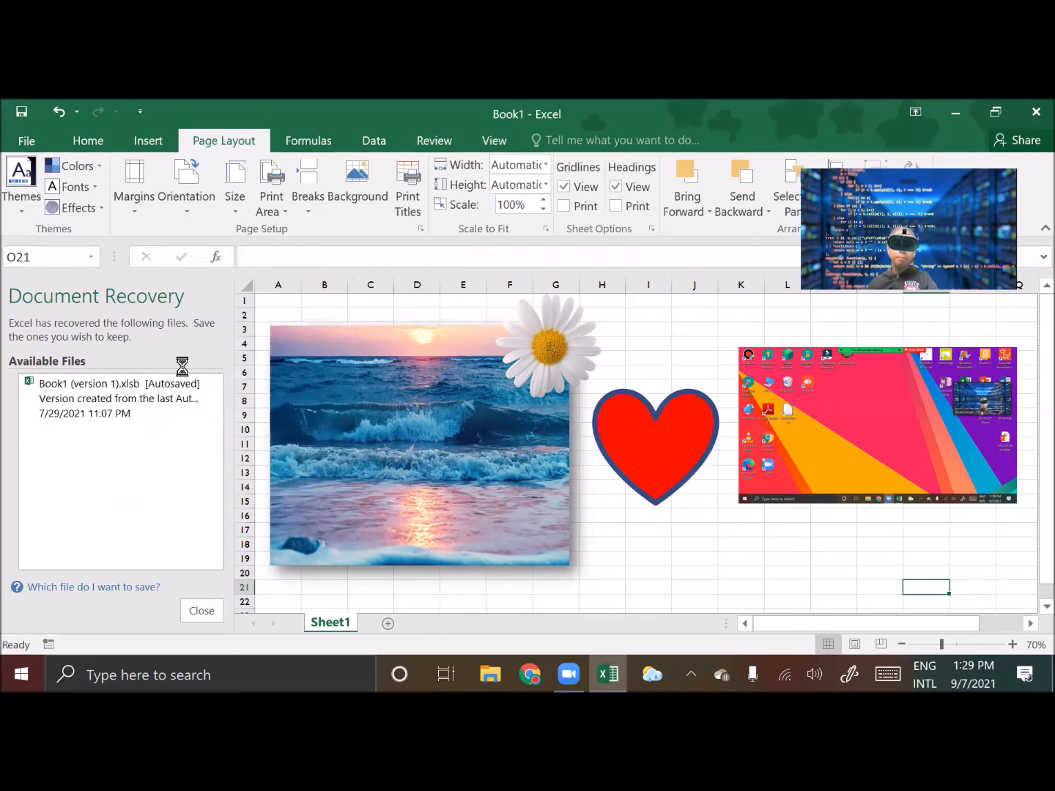
Set the page orientation to Landscape
click(139, 208)
click(214, 445)
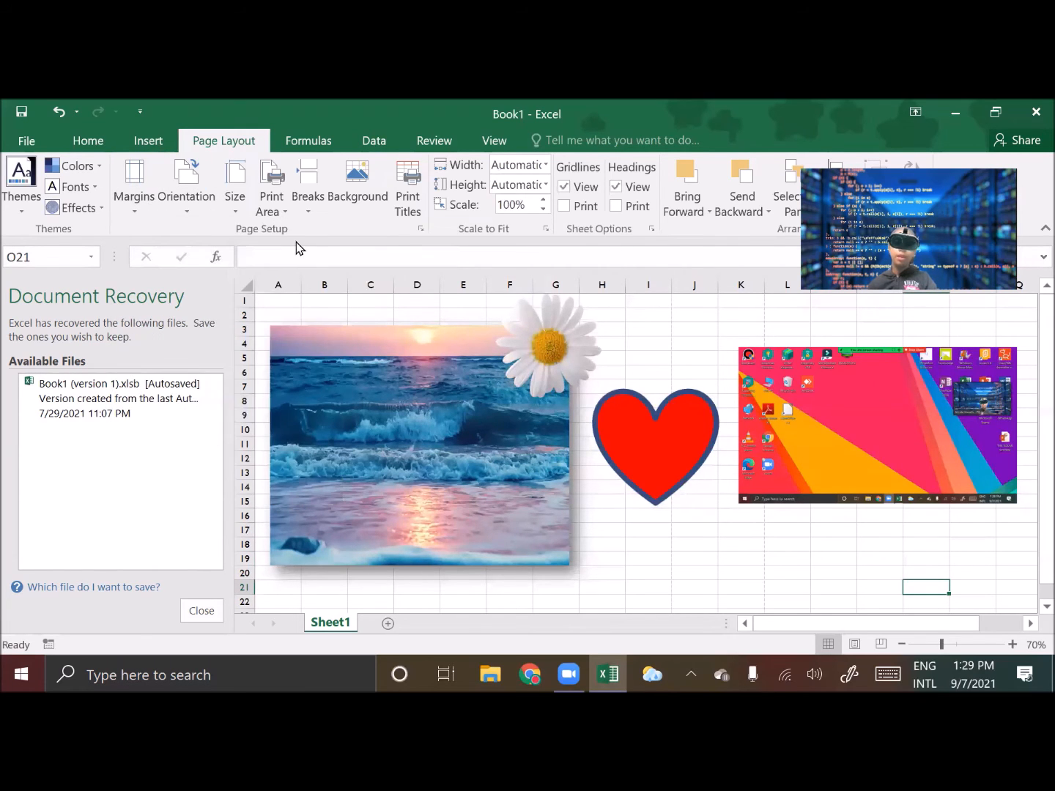
click(192, 208)
click(244, 279)
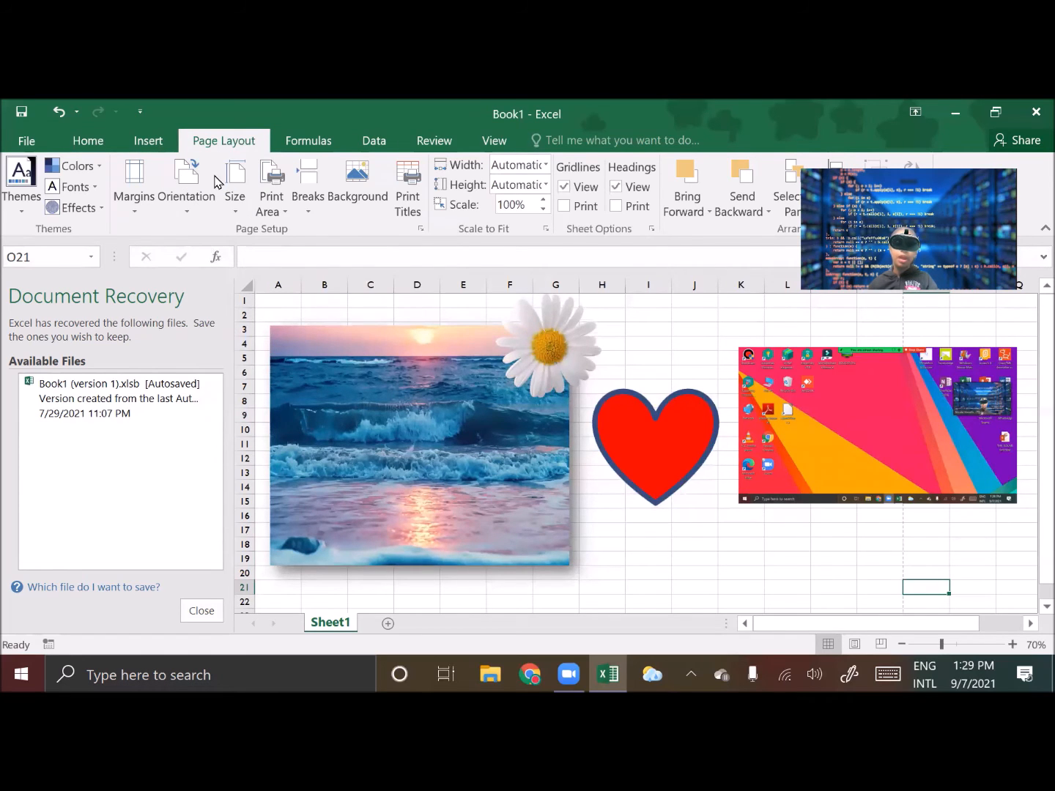
Change the paper size to A4 and then to L 89x127mm
click(244, 198)
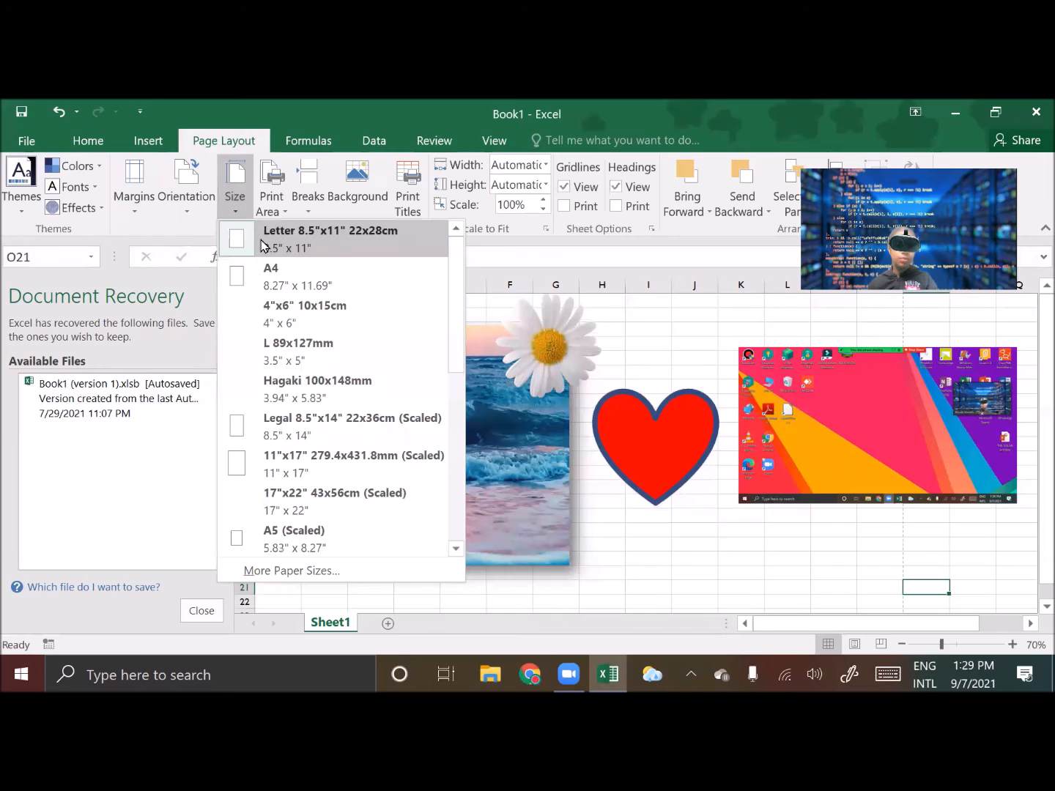
click(300, 277)
click(235, 199)
click(293, 350)
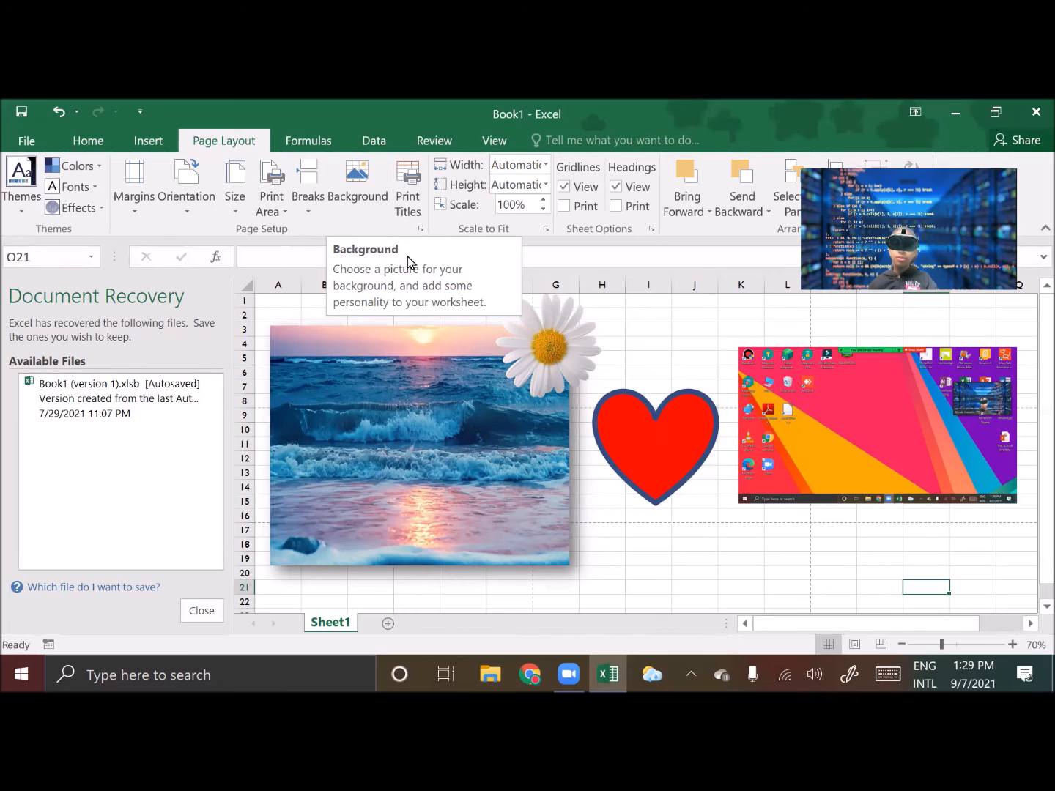
Set the sheet background to the picture R from the Images > Science folder
click(352, 200)
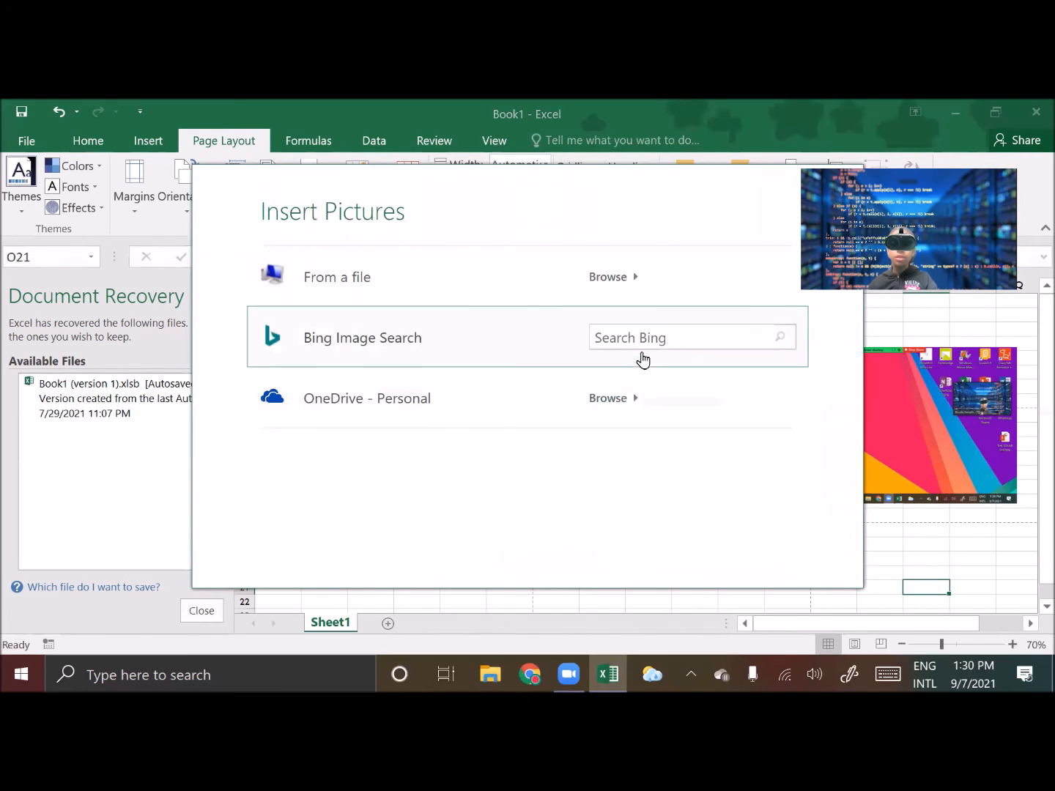
click(444, 282)
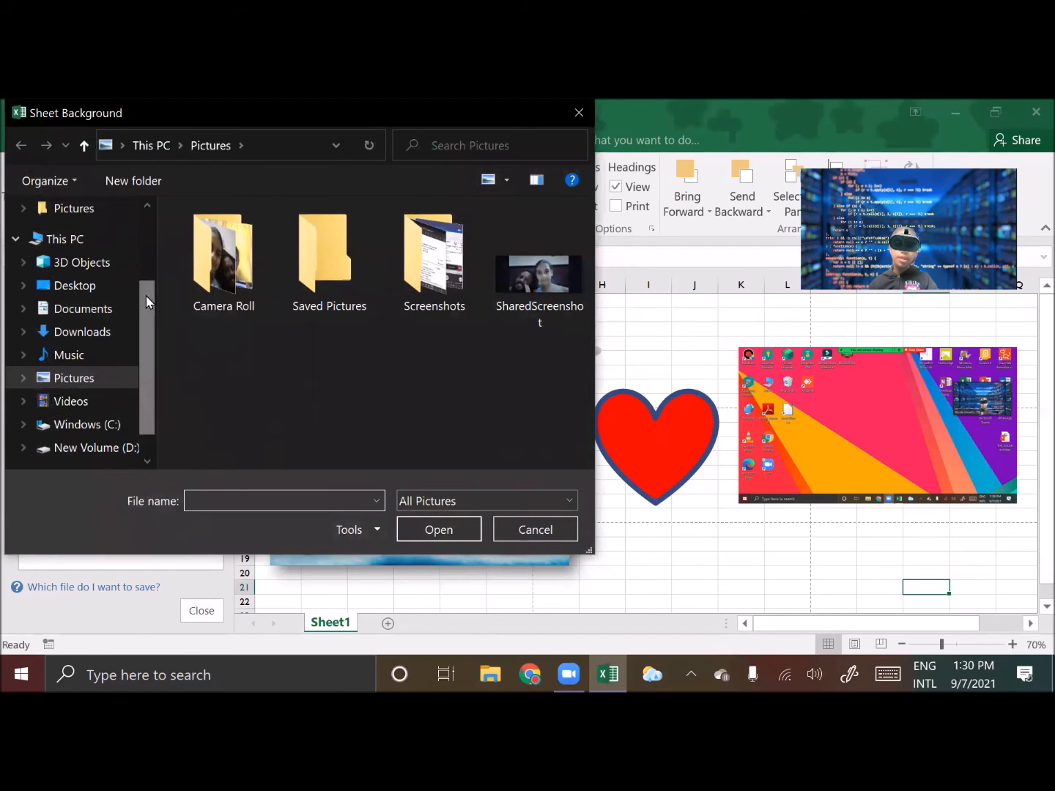
scroll(146, 296, up, 2)
click(76, 222)
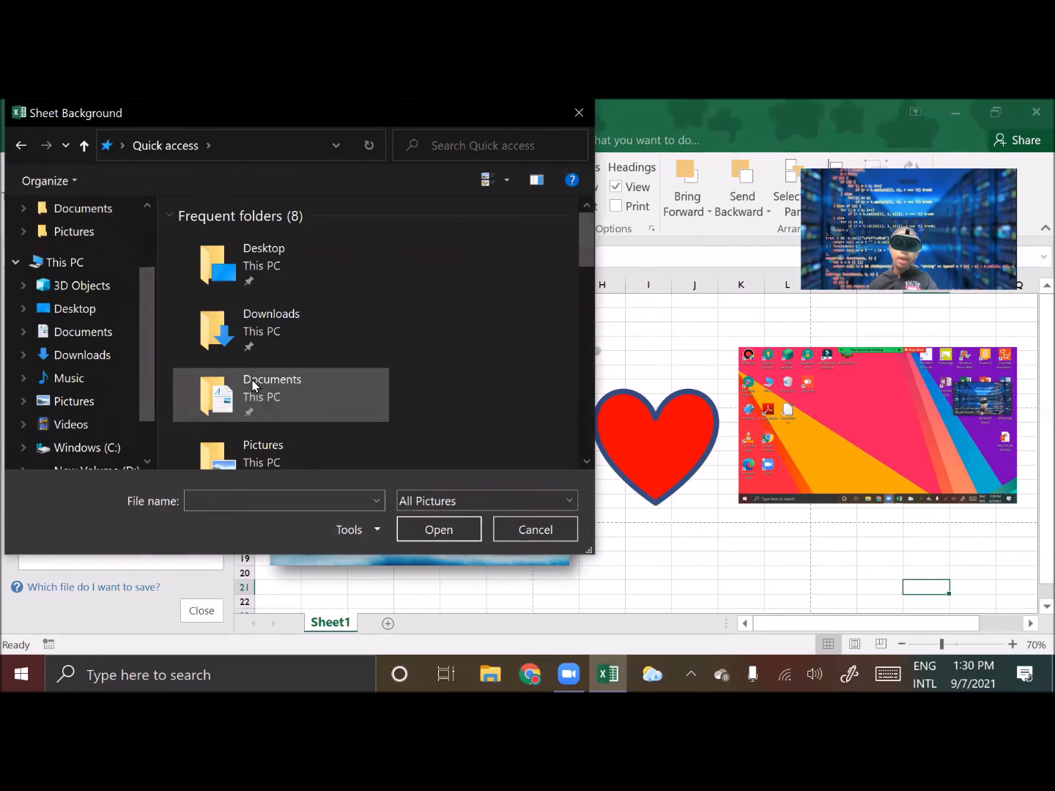
drag(591, 245, 589, 305)
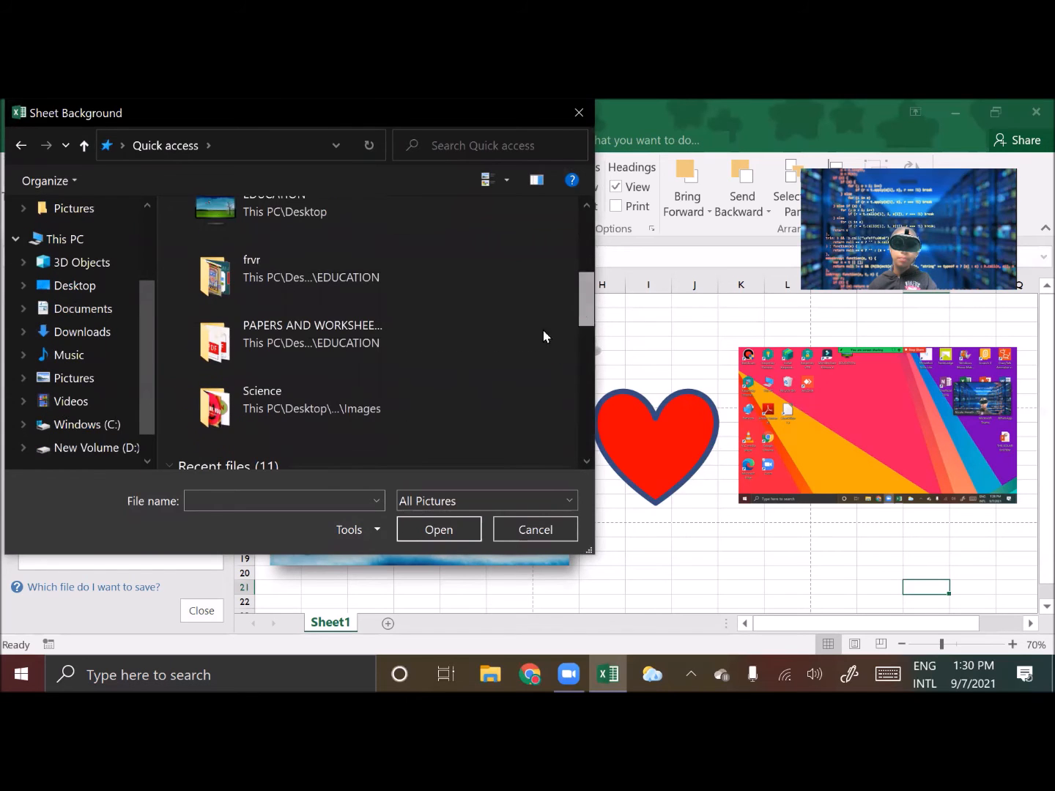
double_click(389, 397)
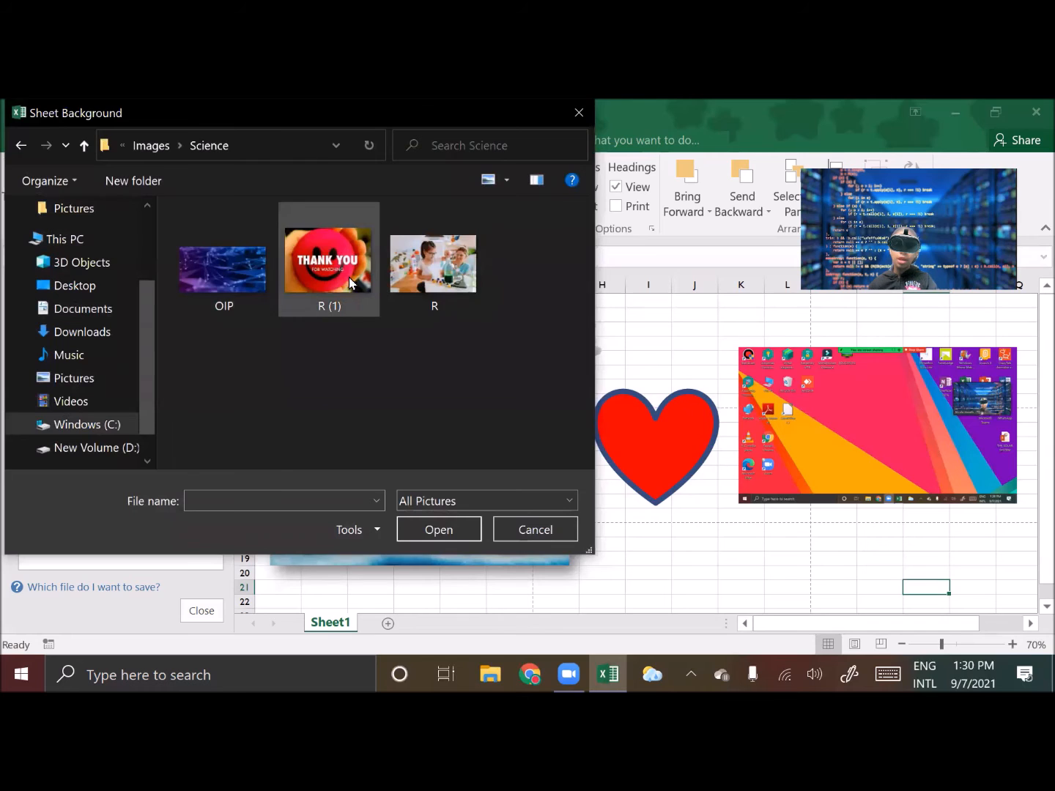
double_click(432, 265)
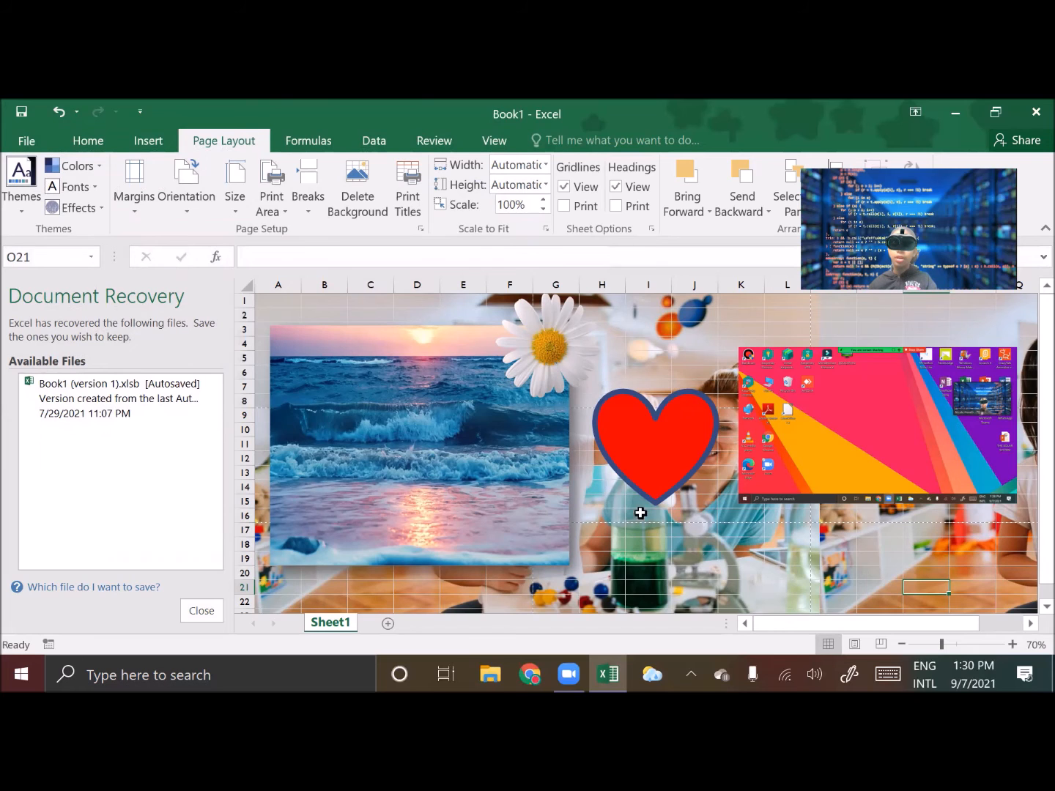
scroll(652, 457, down, 1)
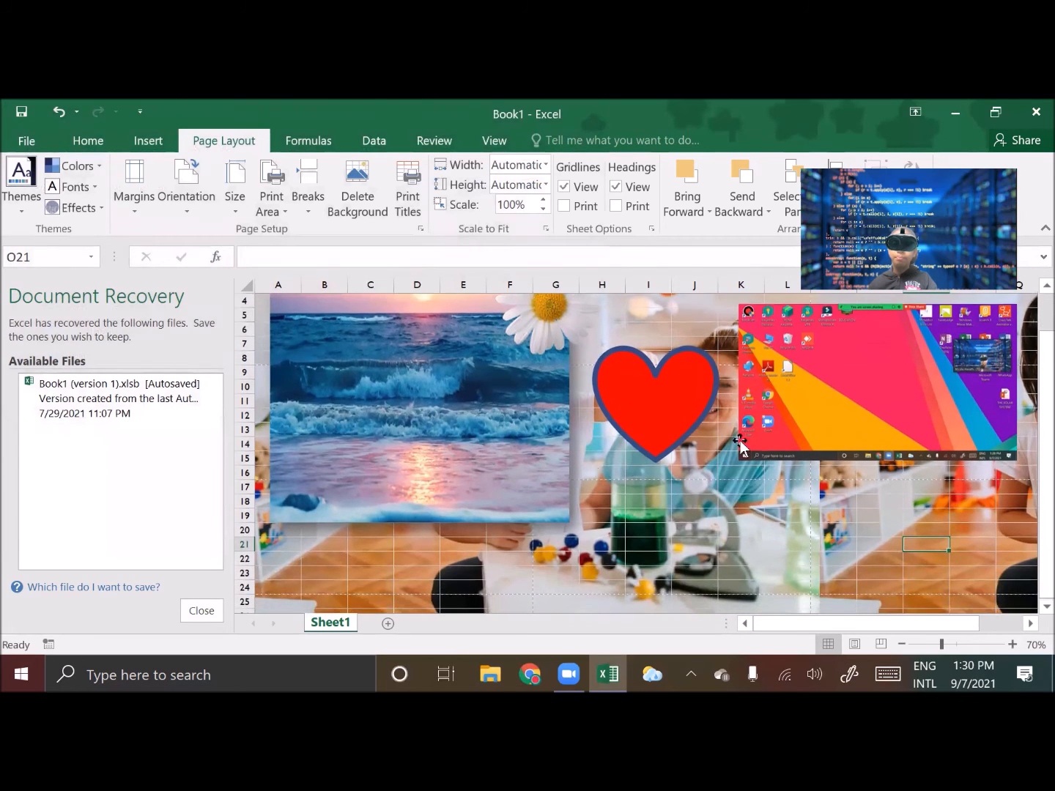
scroll(653, 456, down, 3)
scroll(625, 447, up, 3)
scroll(624, 446, up, 2)
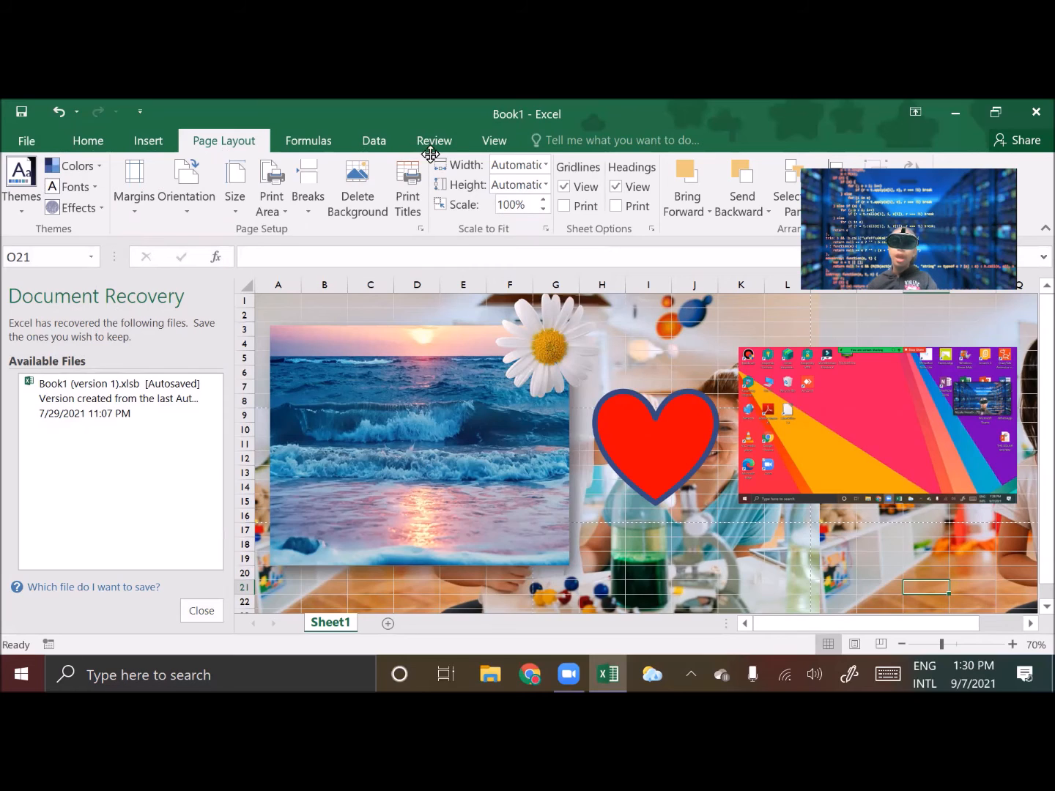
Scale the sheet to fit 5 pages wide by 4 pages tall
click(546, 186)
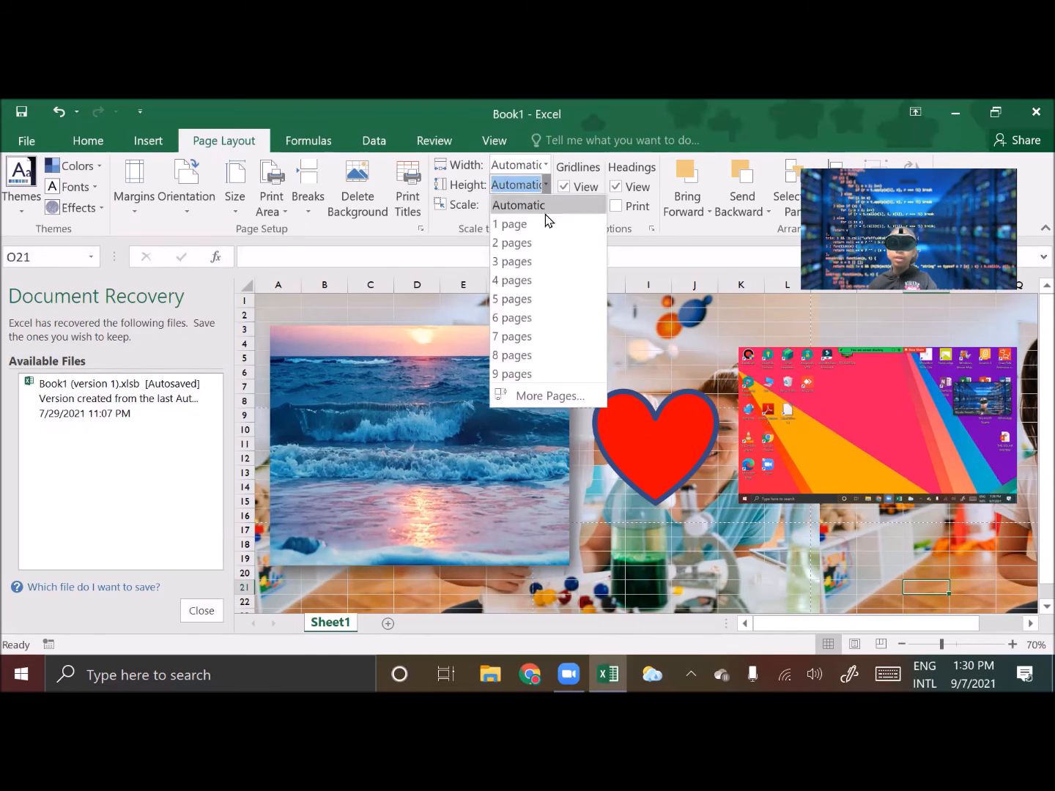
click(523, 279)
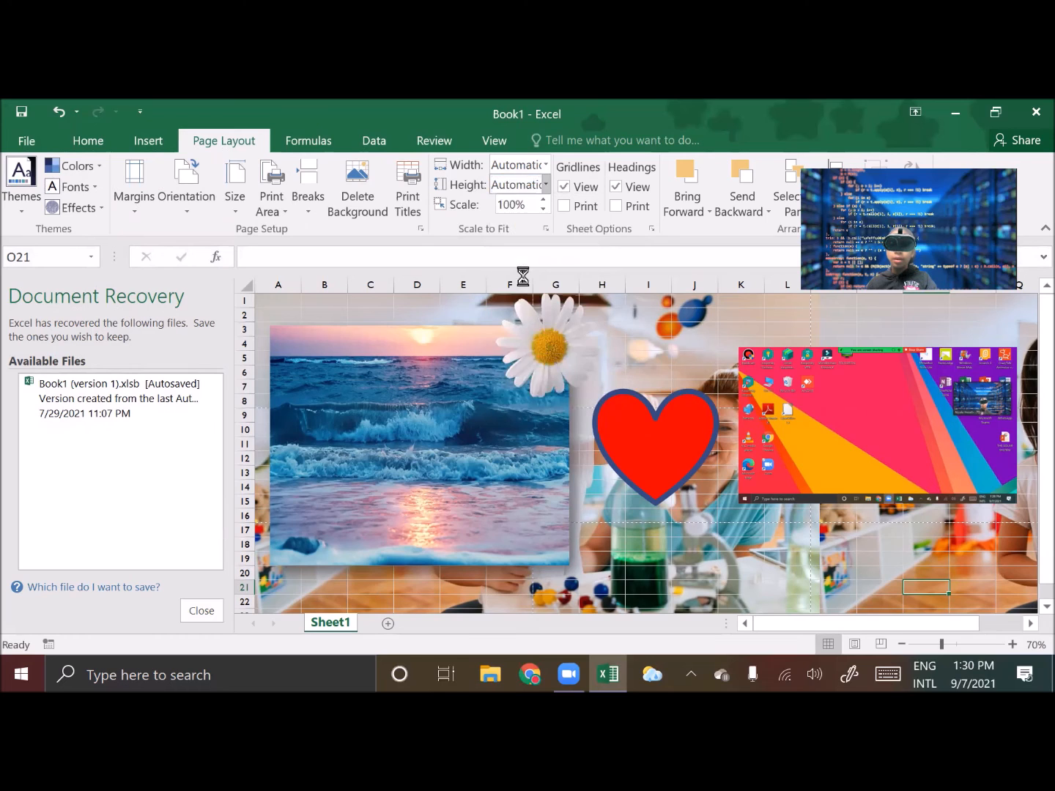
click(545, 165)
click(544, 287)
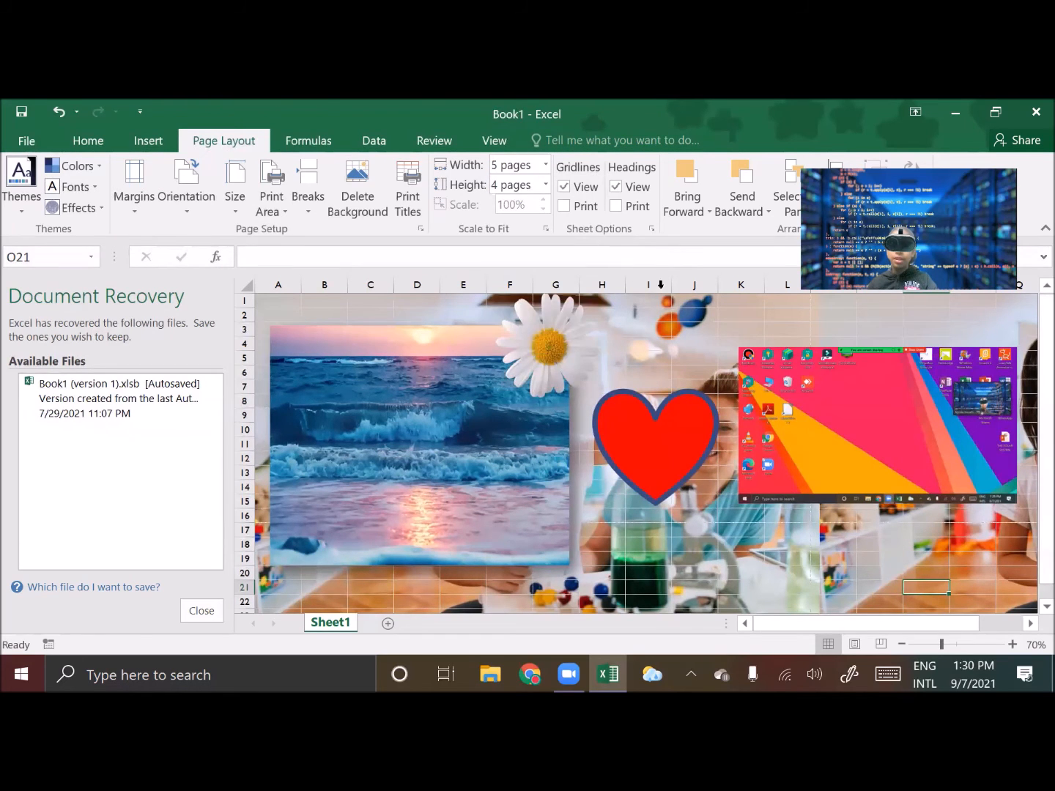
Nudge the desktop screenshot picture slightly left
mouse_move(885, 628)
mouse_down()
mouse_move(946, 635)
mouse_move(881, 636)
mouse_up()
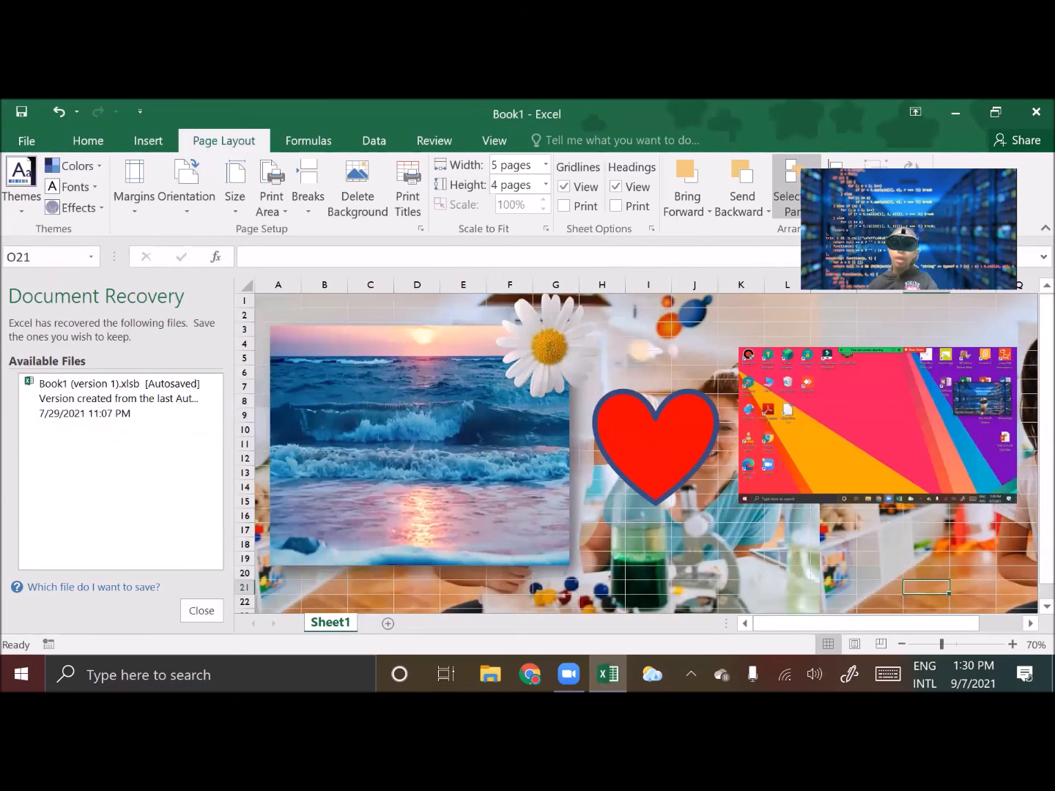
drag(755, 418, 745, 415)
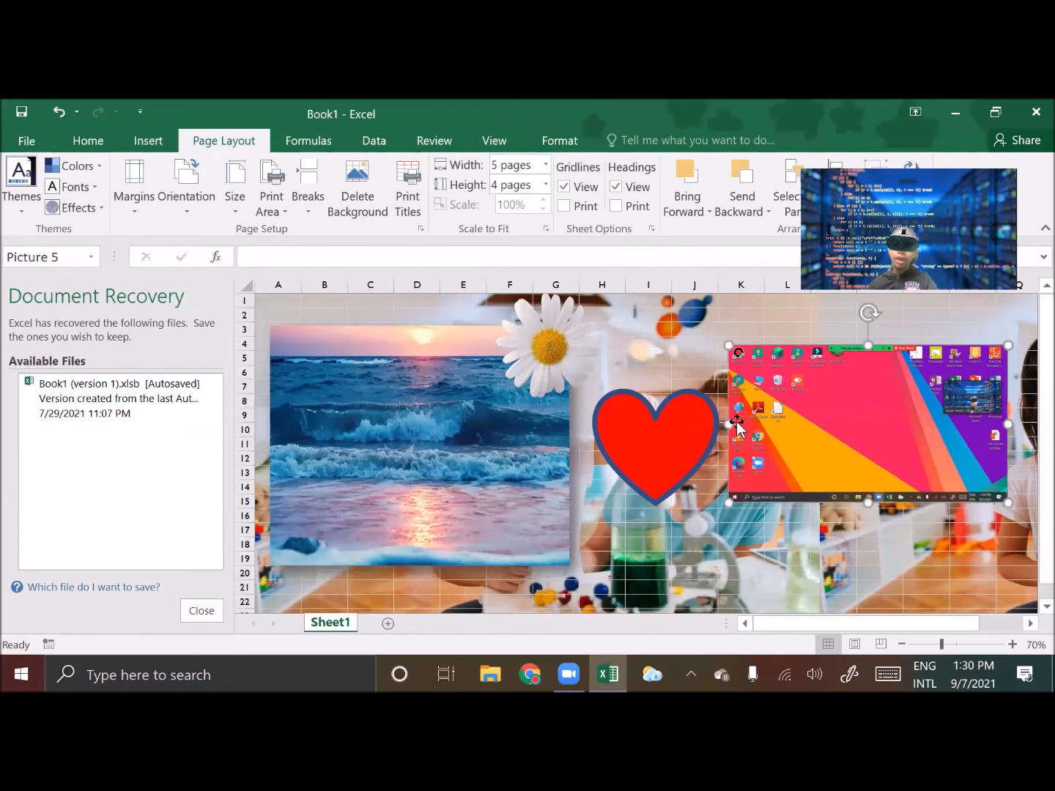
Send the daisy picture backward behind the beach photo, then bring it to the front
click(550, 349)
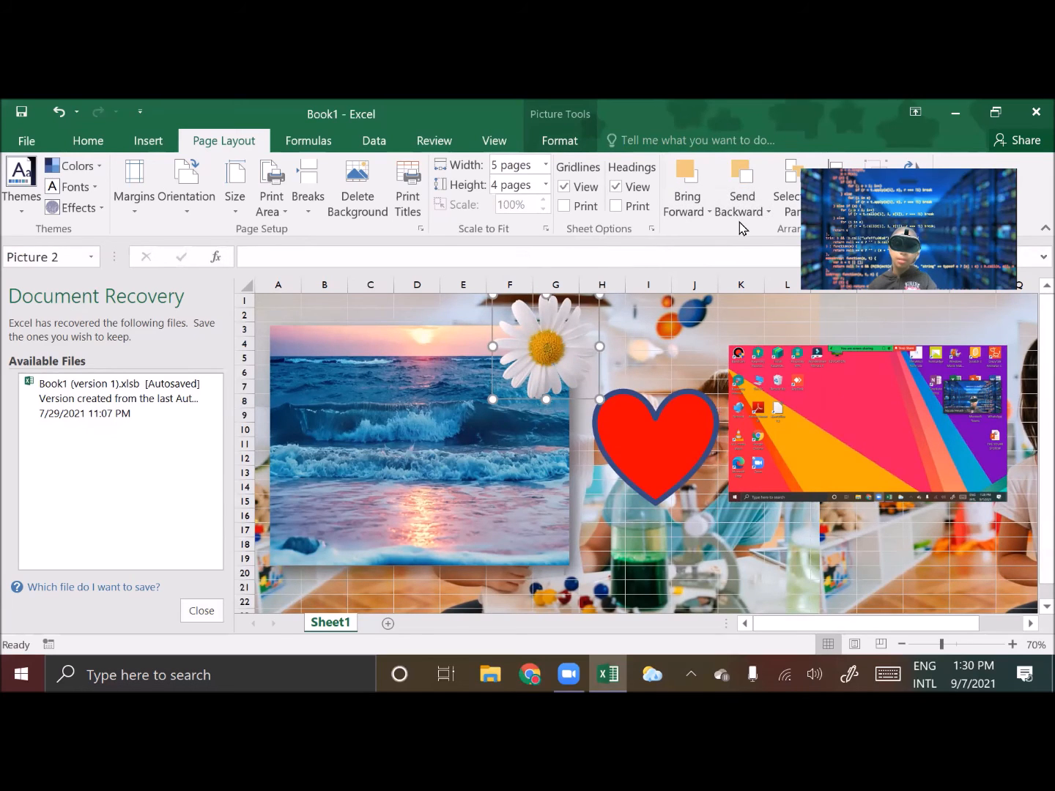
click(752, 186)
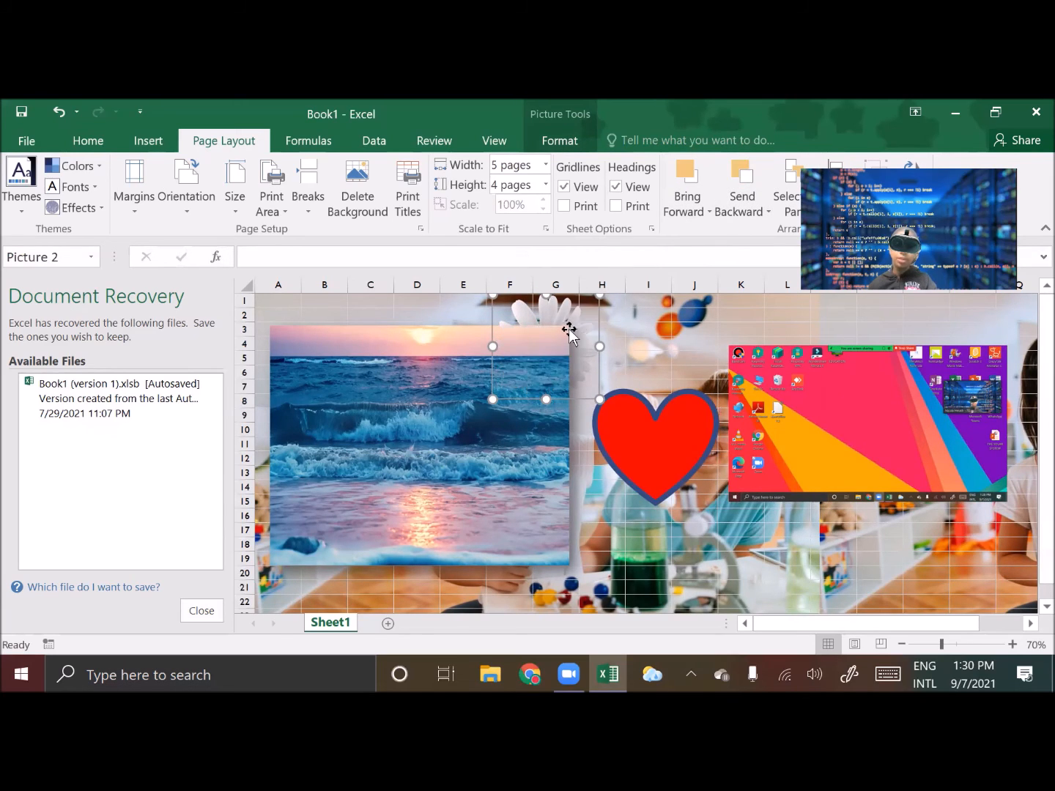
click(708, 212)
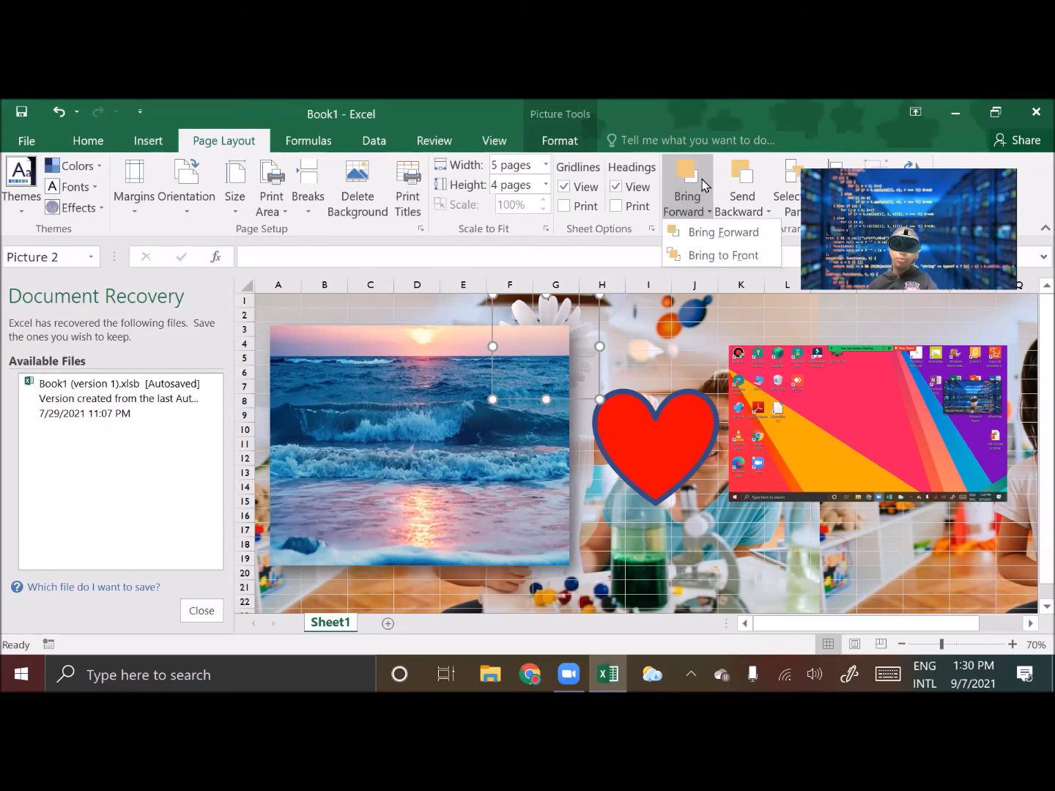
click(721, 252)
Move the desktop screenshot down to about rows 14–22 and the heart shape down-left overlapping its top edge
drag(843, 388, 635, 516)
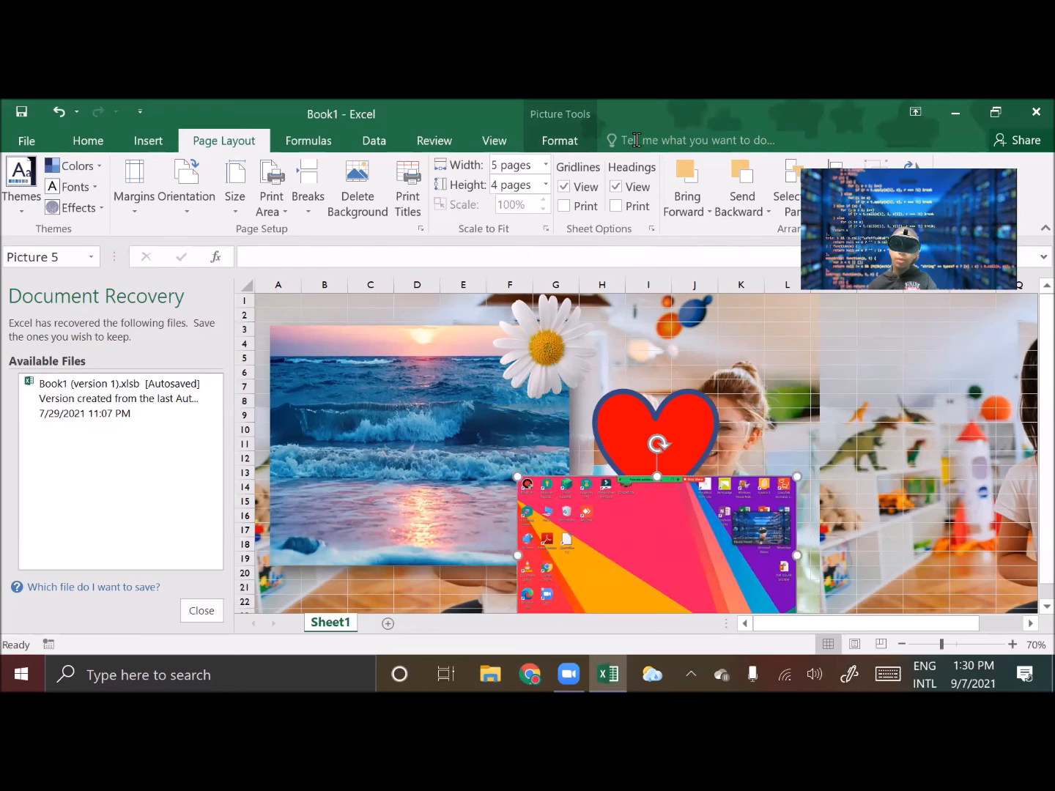
drag(695, 427, 633, 462)
click(820, 413)
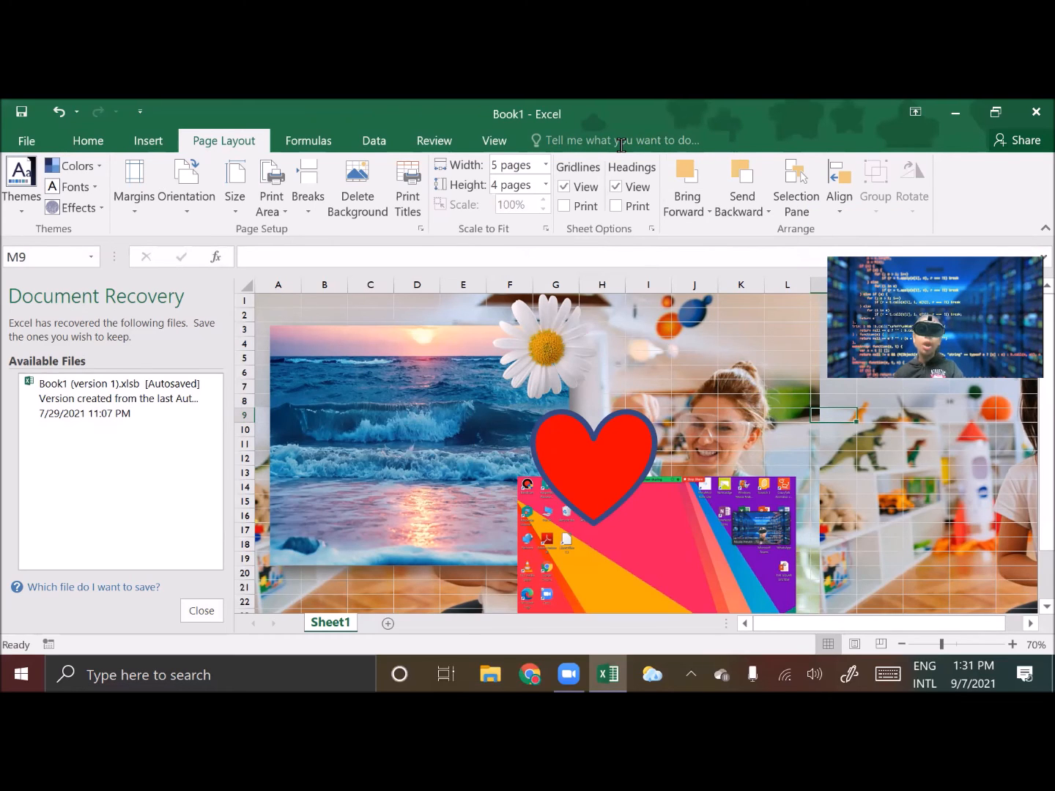
Add a new worksheet and switch to it
click(308, 142)
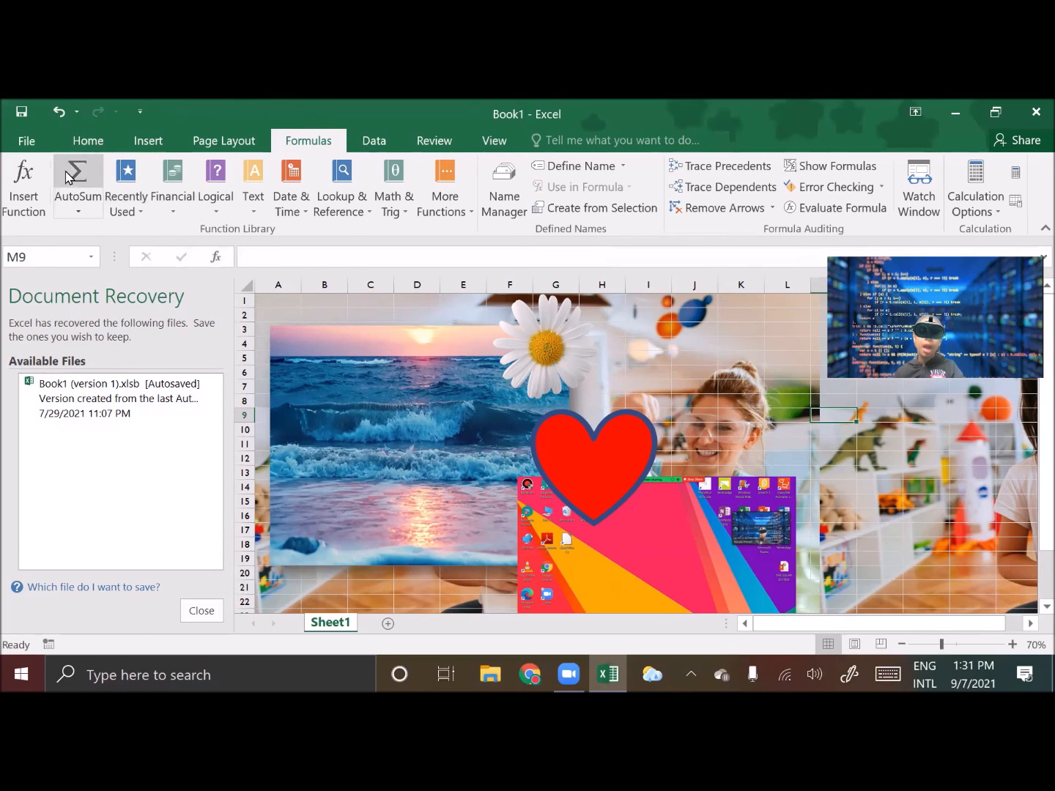
click(387, 623)
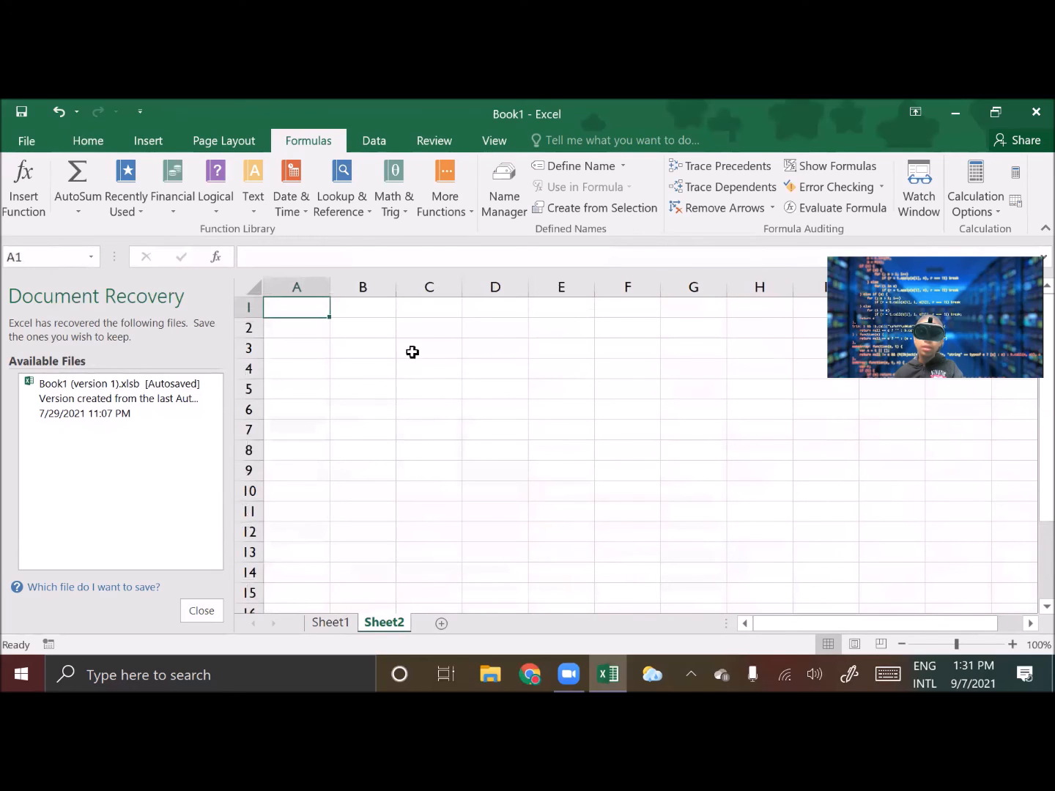
click(346, 626)
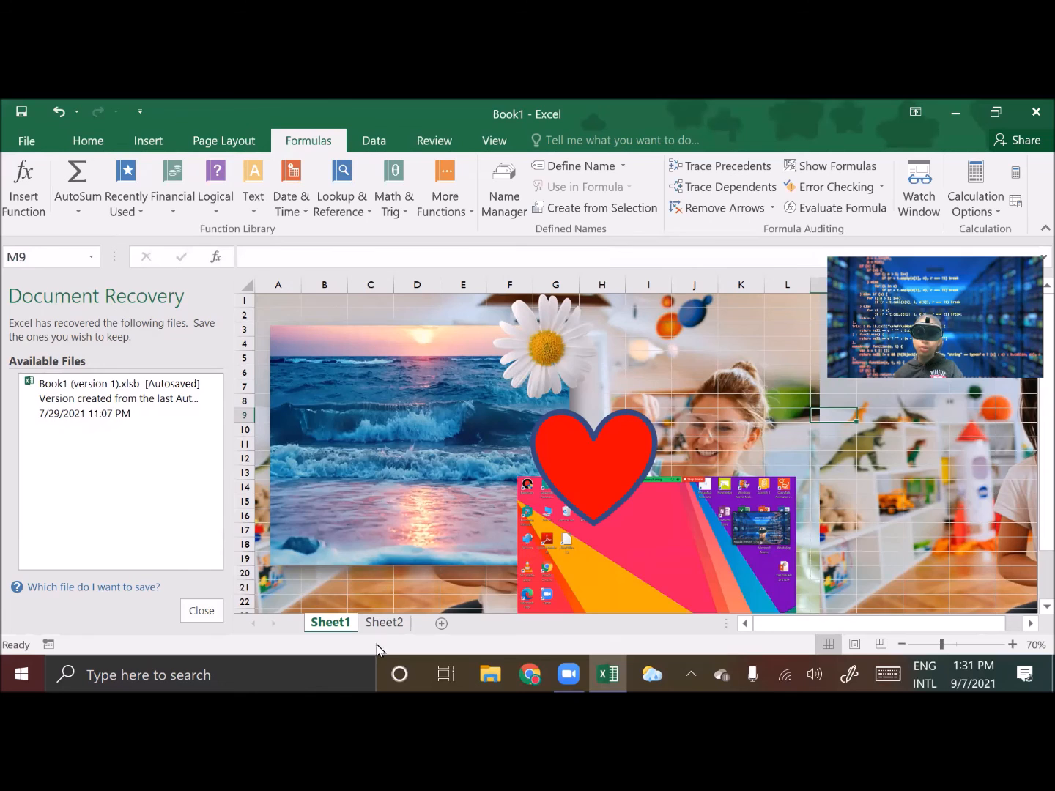
click(389, 625)
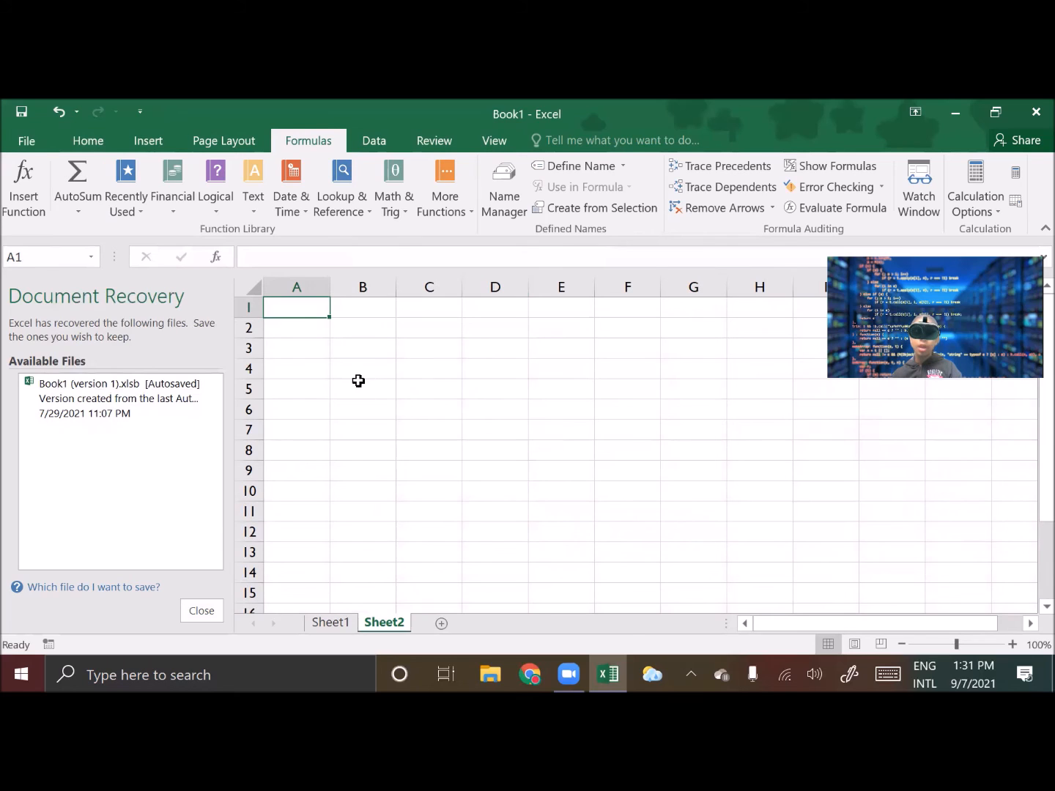
Enter TOTAL in cell A5, 45 in B5 and 32 in C5
click(312, 388)
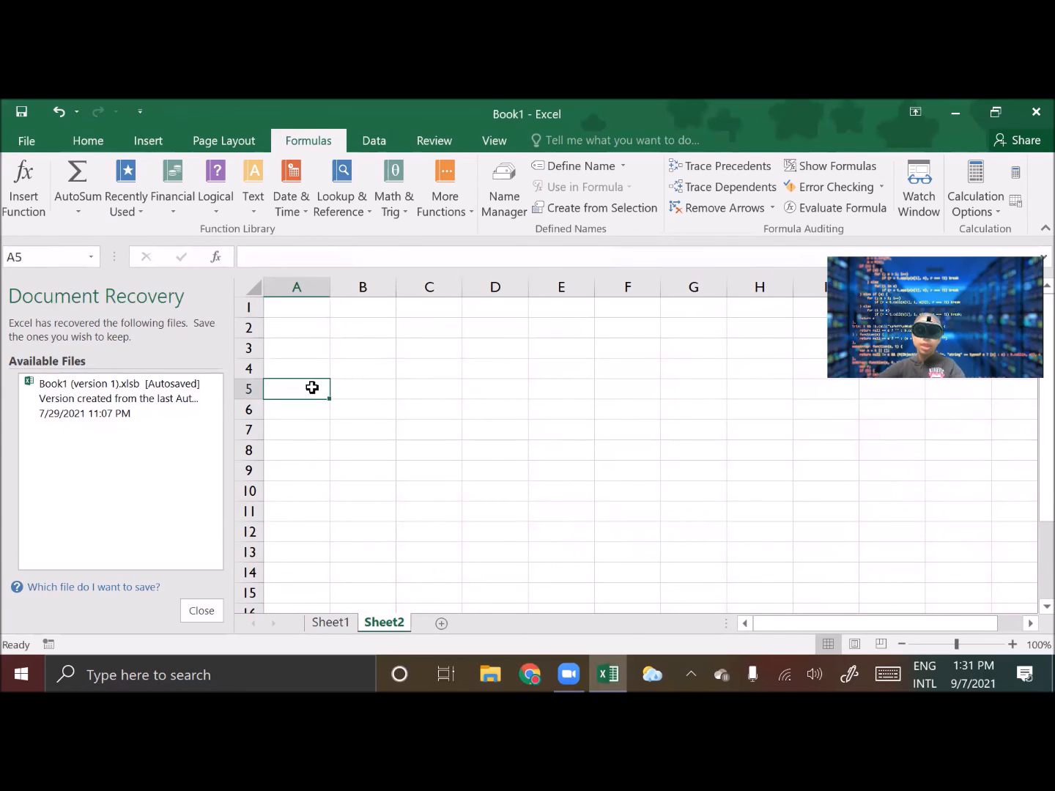
text(TOTAL)
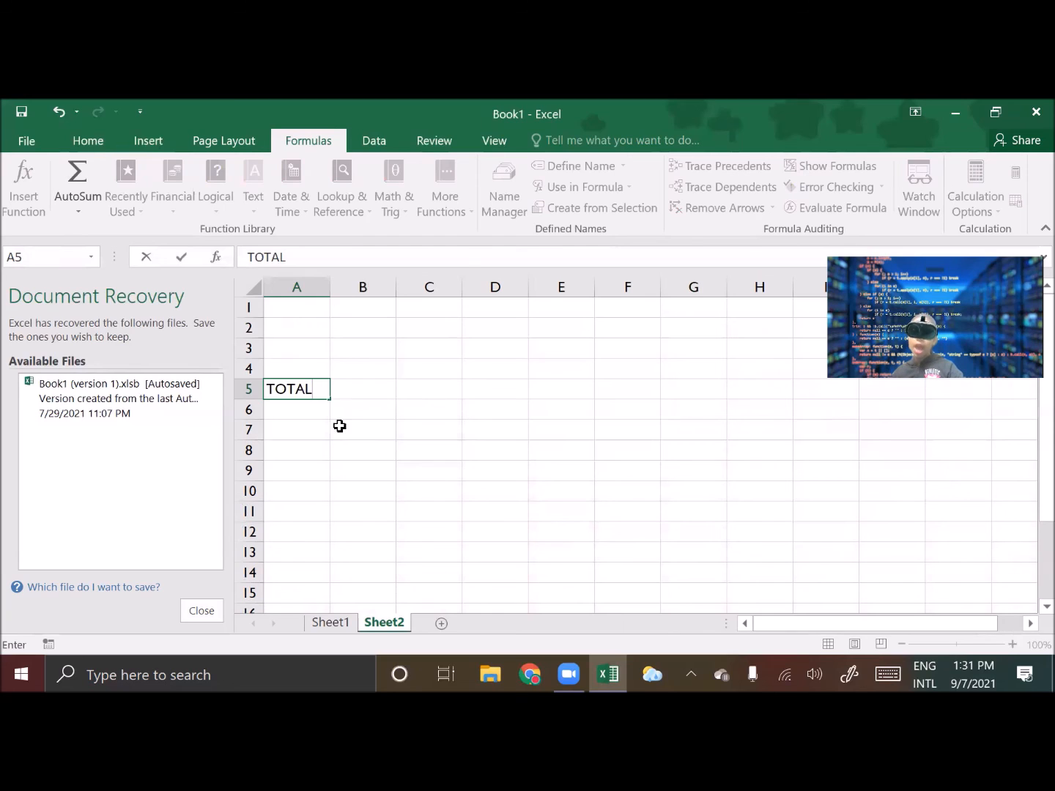
click(359, 392)
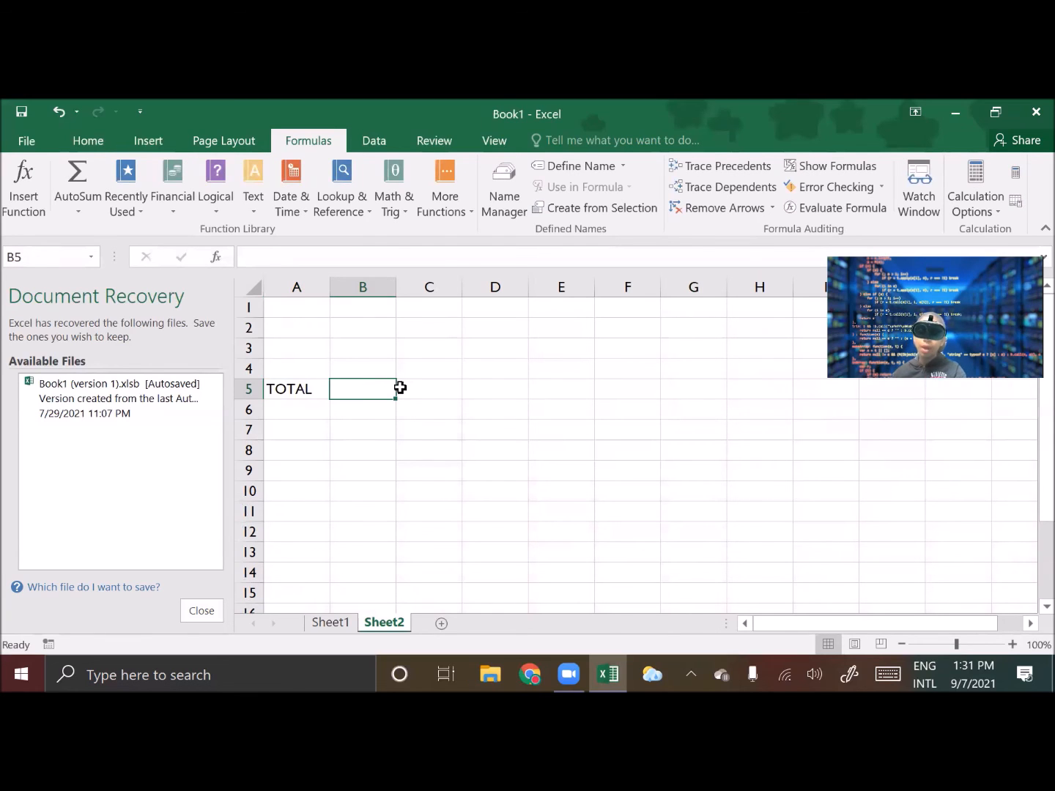
text(45)
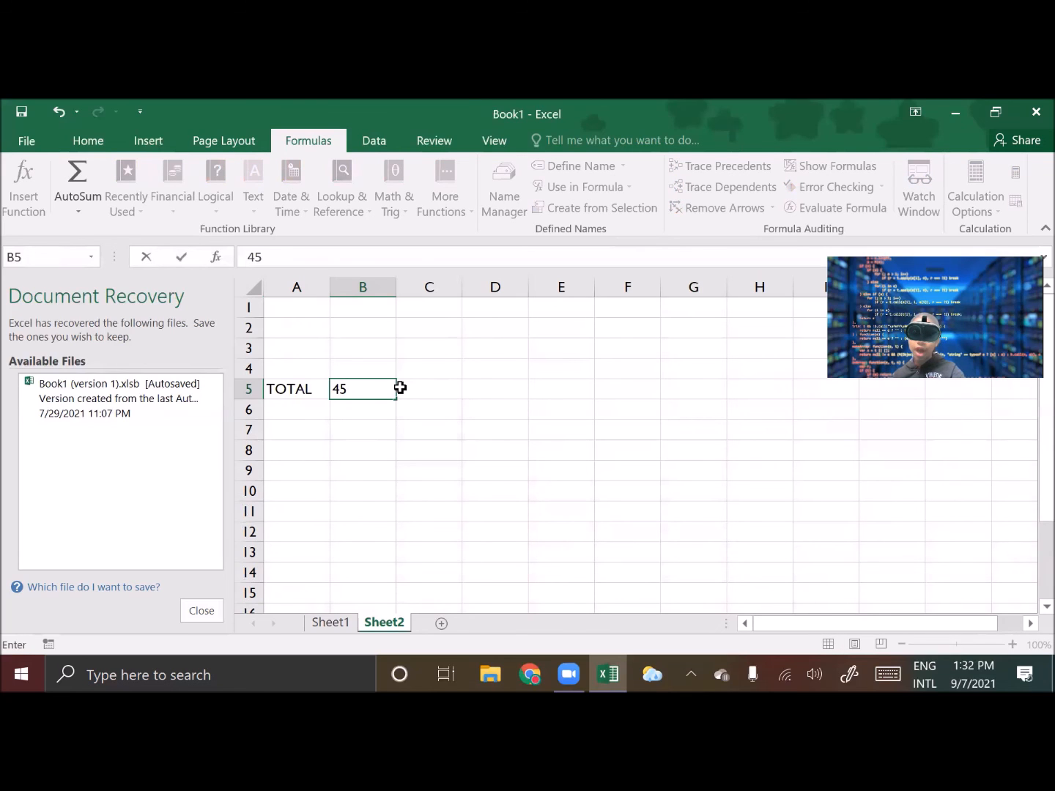
click(419, 388)
text(32)
Fill cell D5 with a light blue-gray theme color, then select cell B5
click(511, 388)
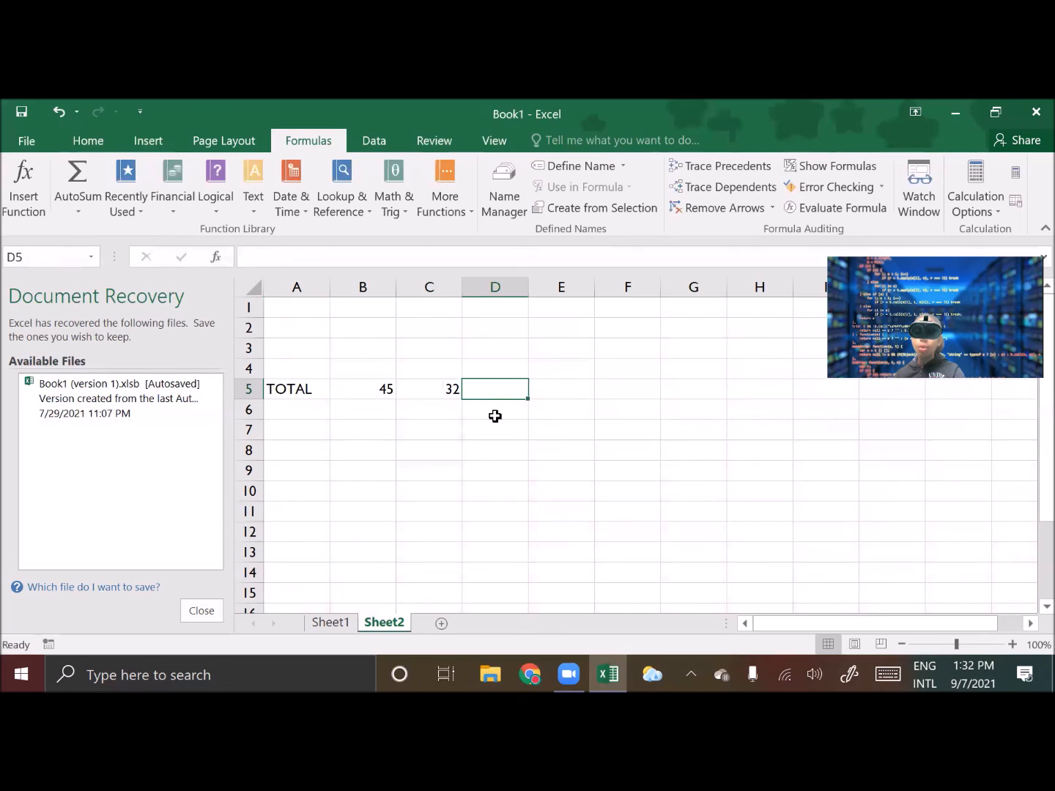
click(89, 136)
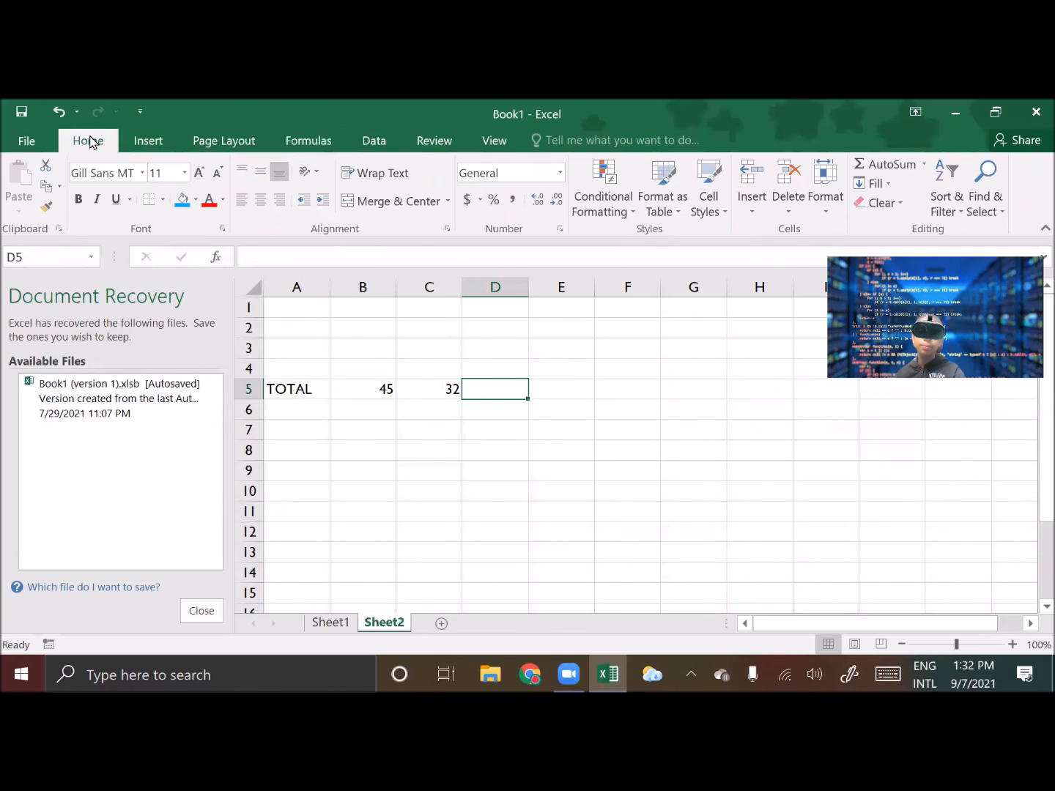
click(195, 200)
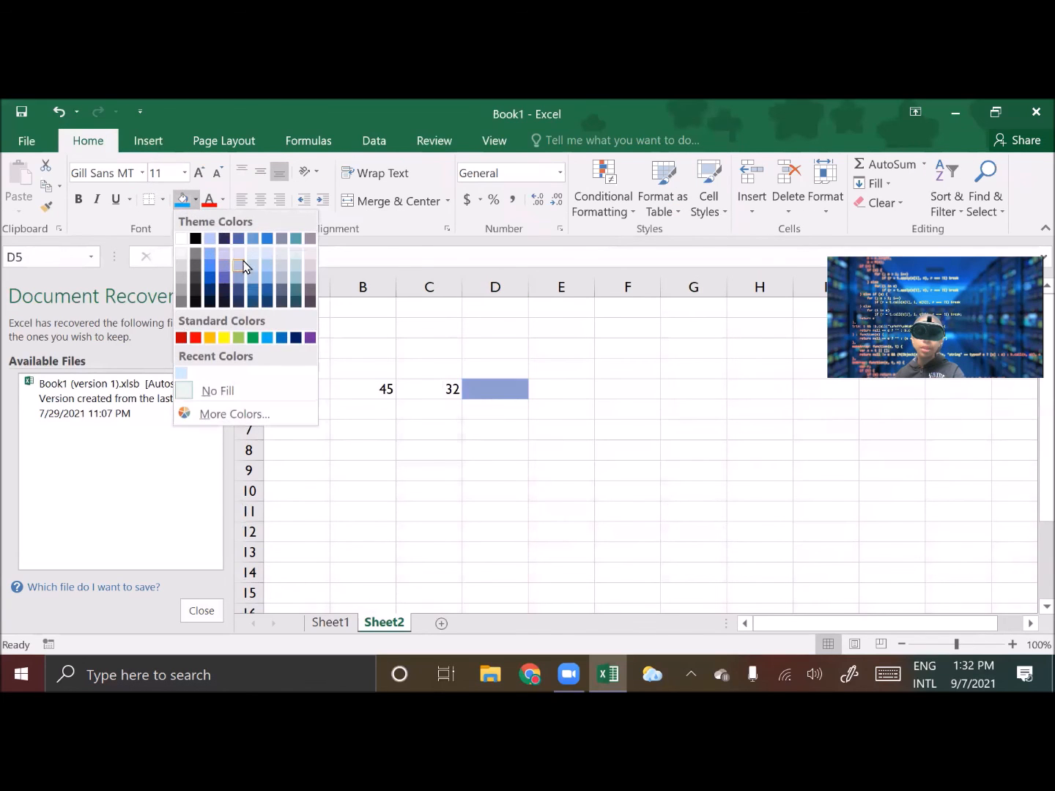
click(296, 274)
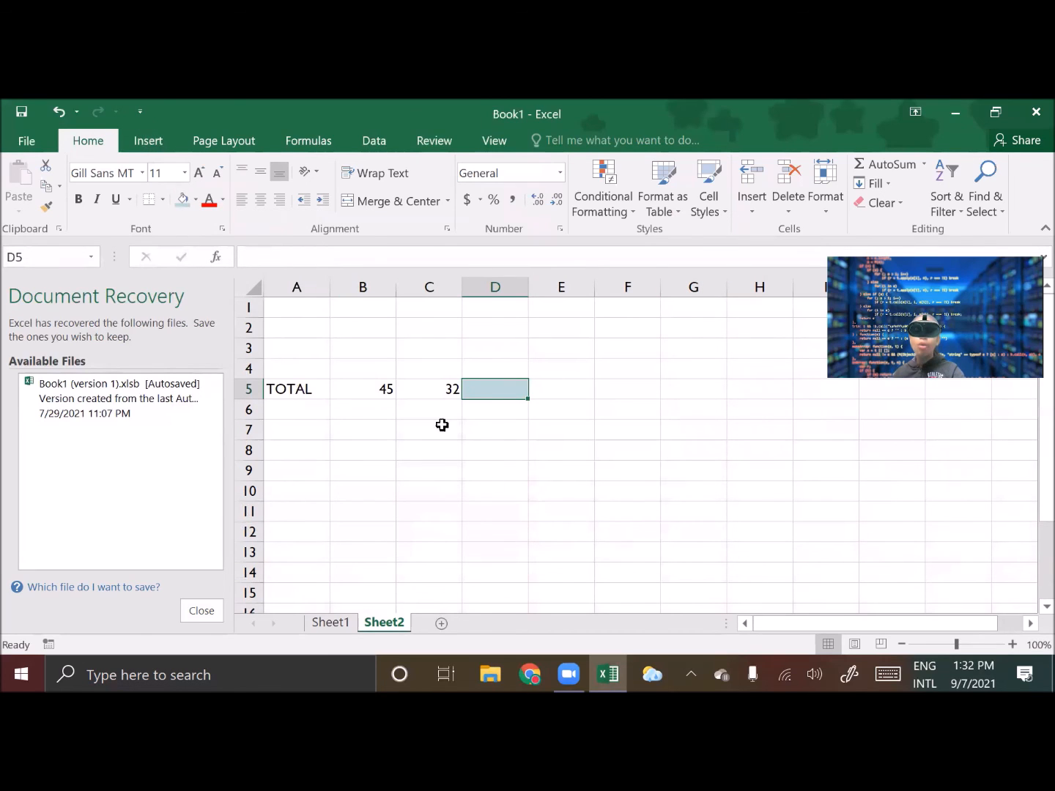
click(357, 388)
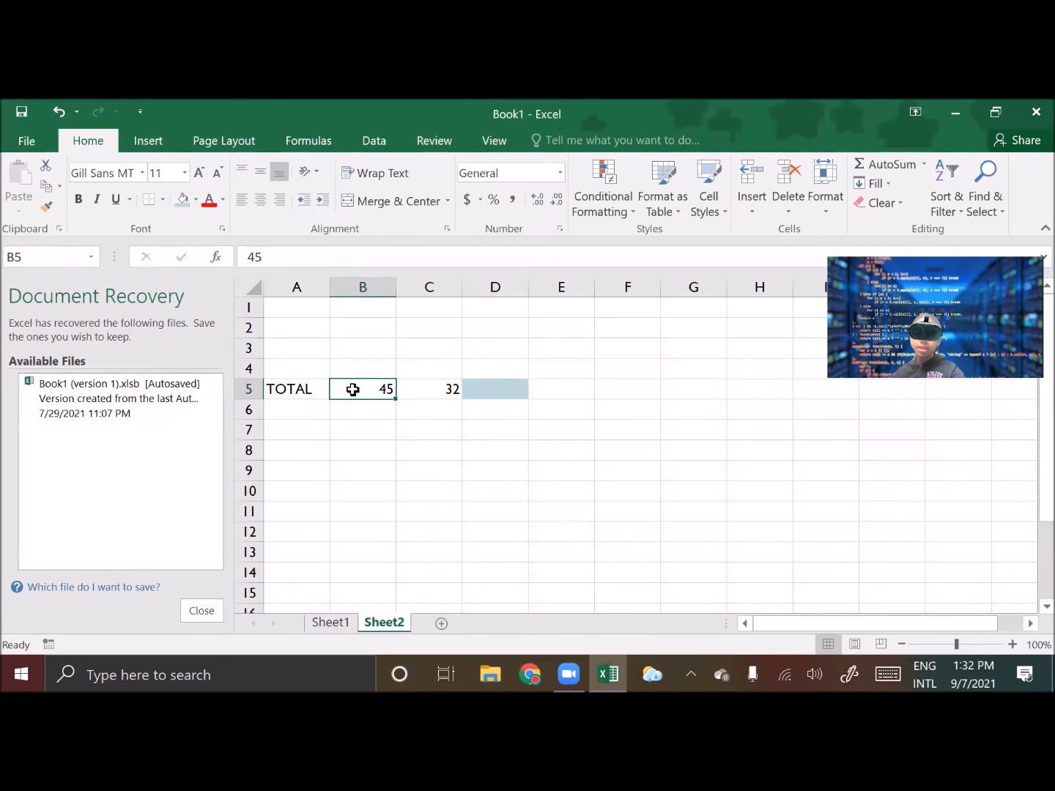
drag(397, 397, 524, 395)
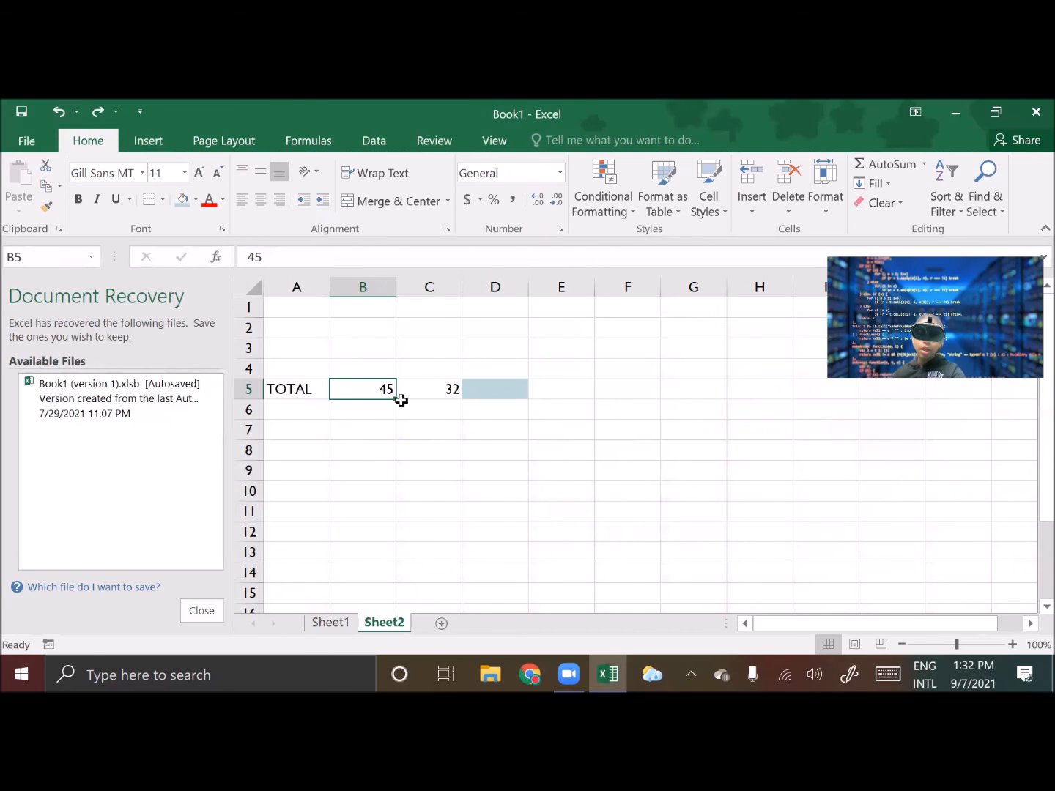
drag(397, 393, 462, 388)
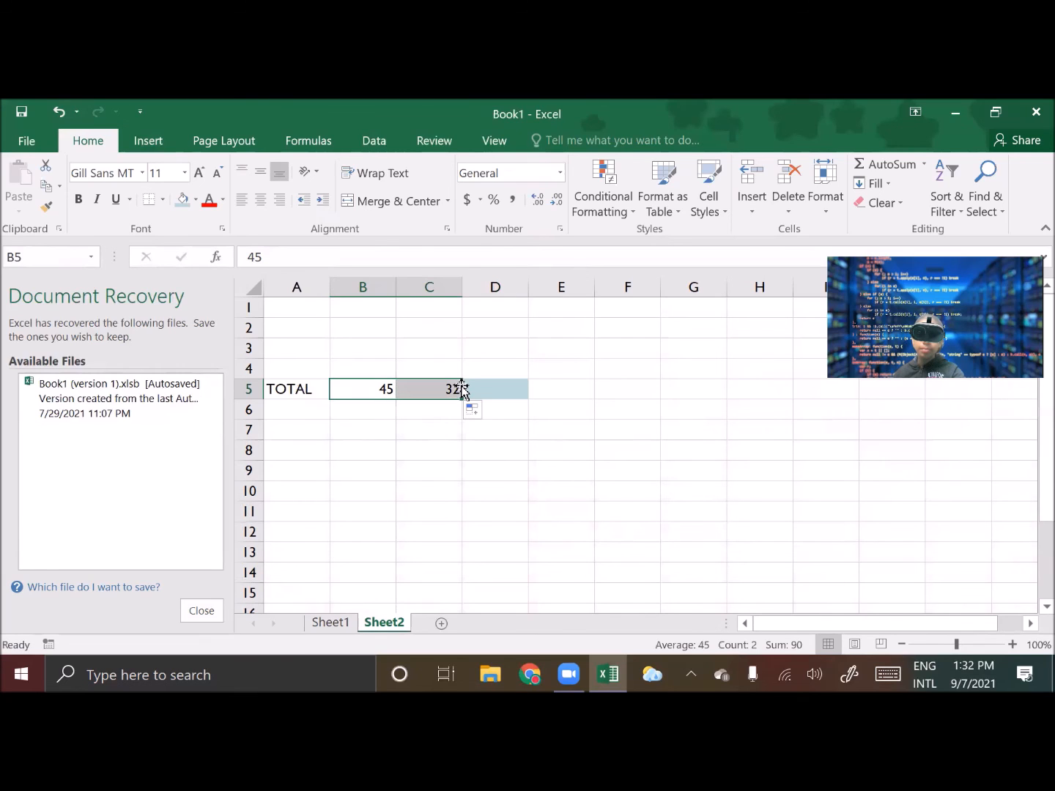
click(62, 113)
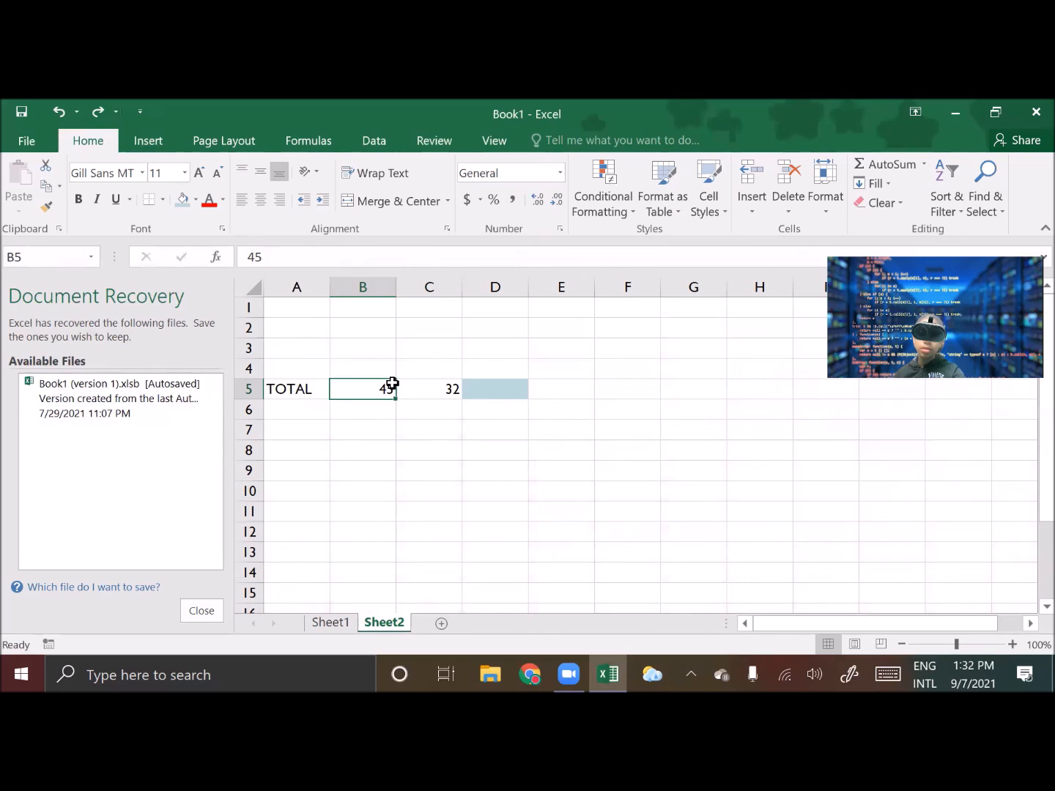
Select B5:C5 and apply AutoSum to total them in D5, then select D5
shift+click(433, 387)
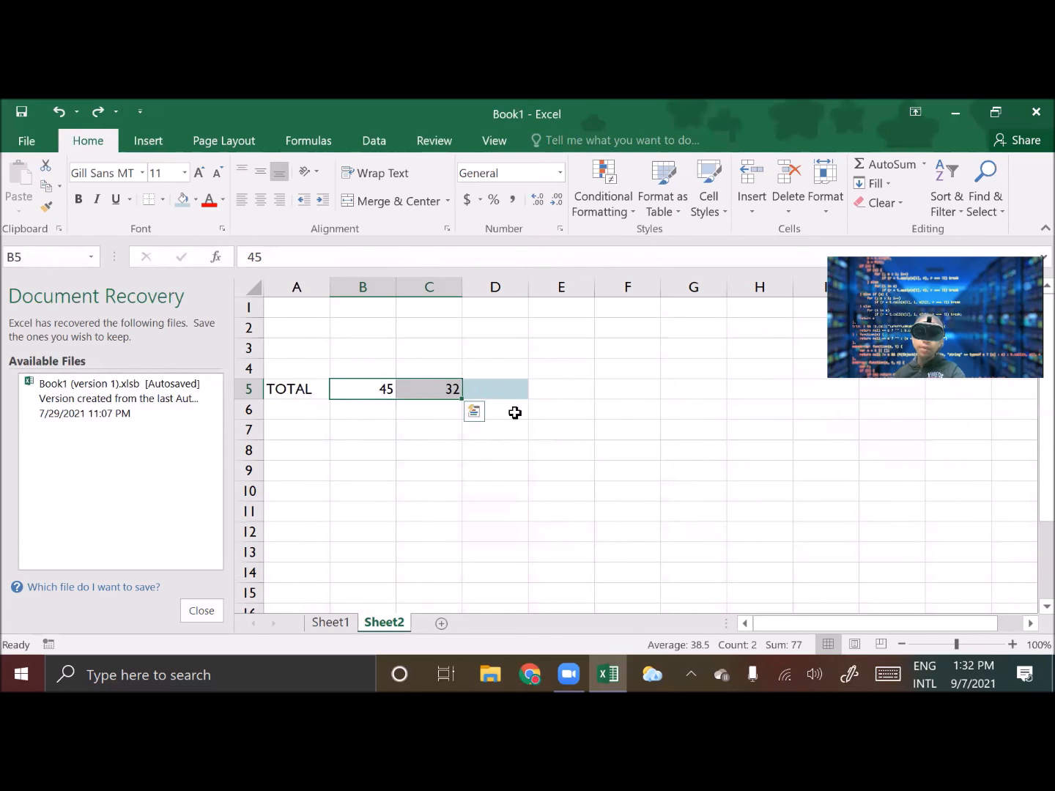
click(145, 138)
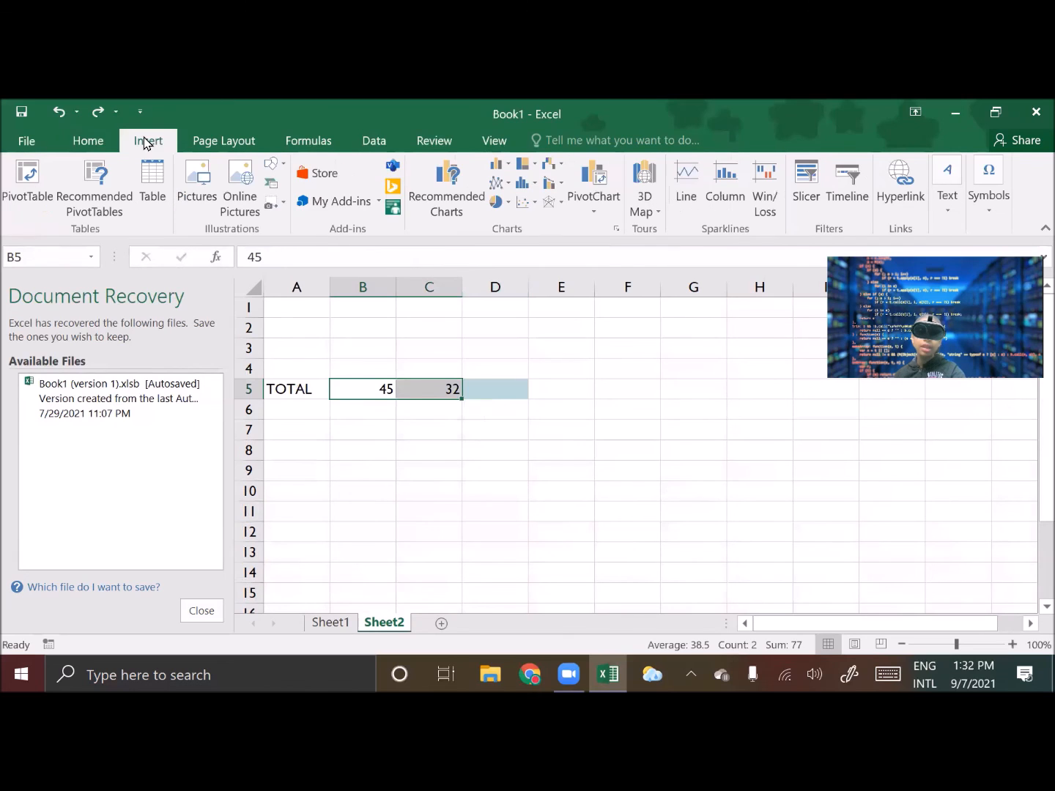
click(300, 139)
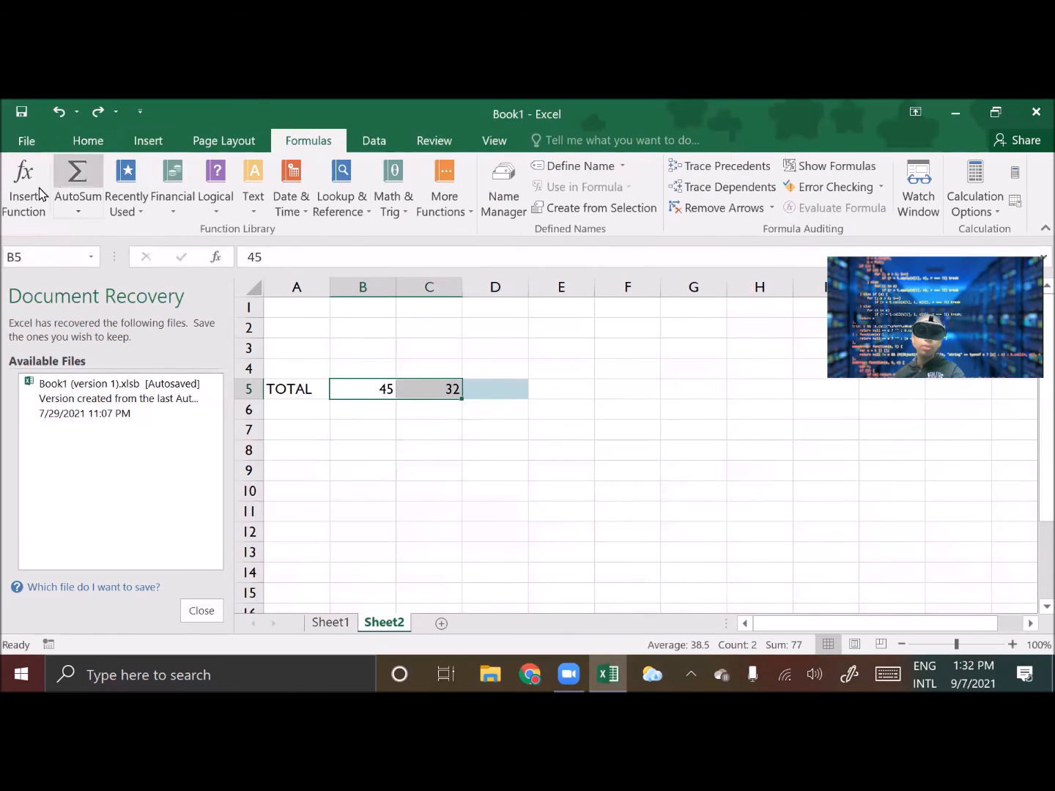
click(77, 180)
click(414, 463)
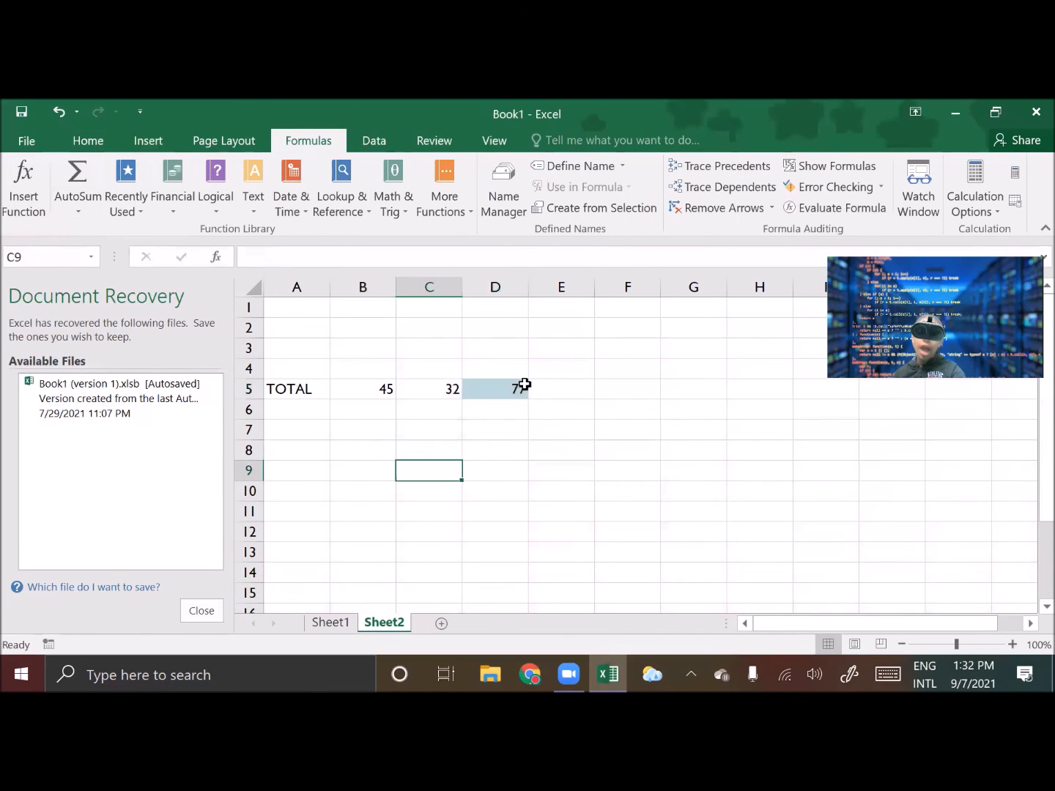
click(518, 389)
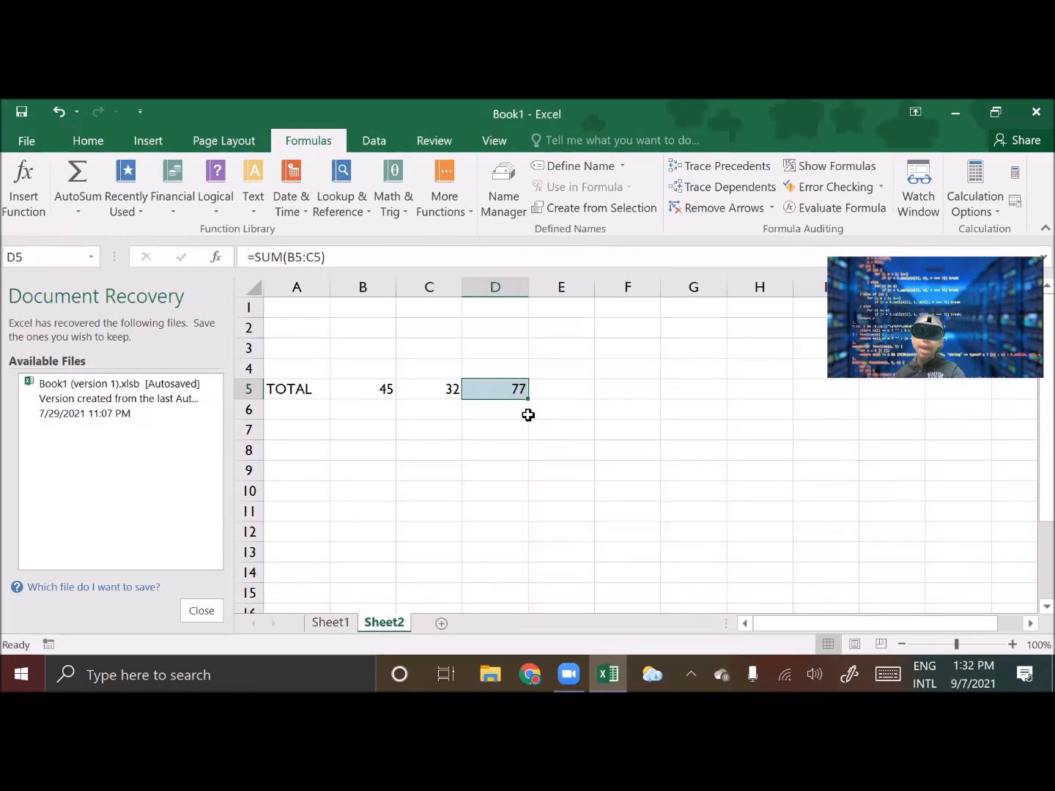